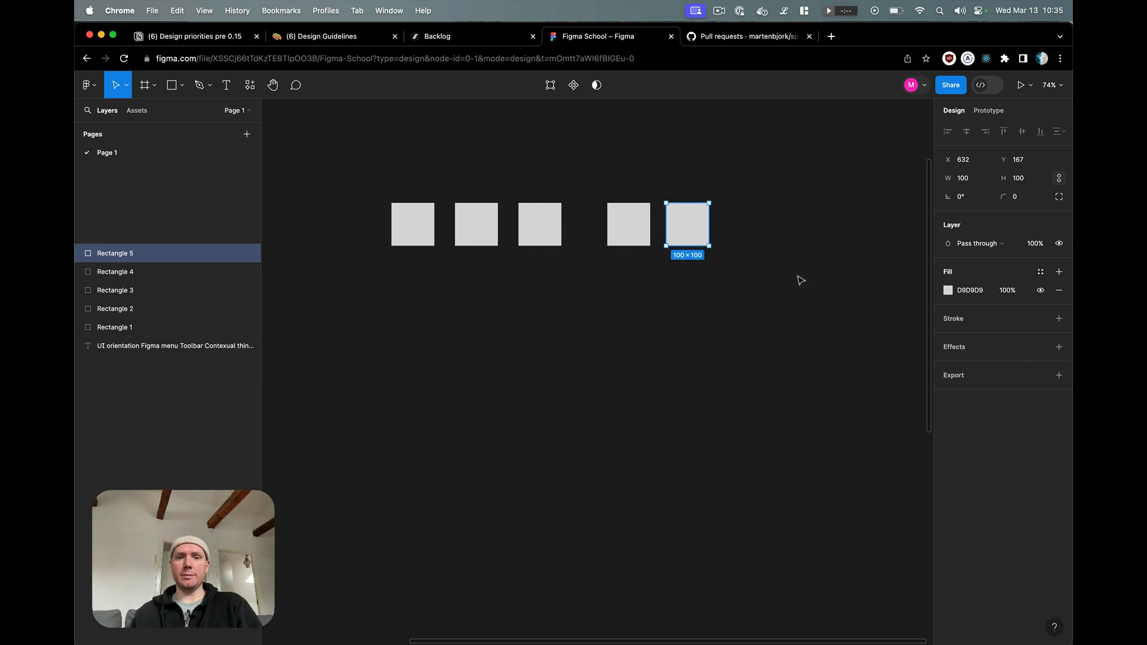
Step: Tidy up the five squares into an evenly spaced row and set the horizontal gap between them to 32
left_click_drag(796, 276, 371, 192)
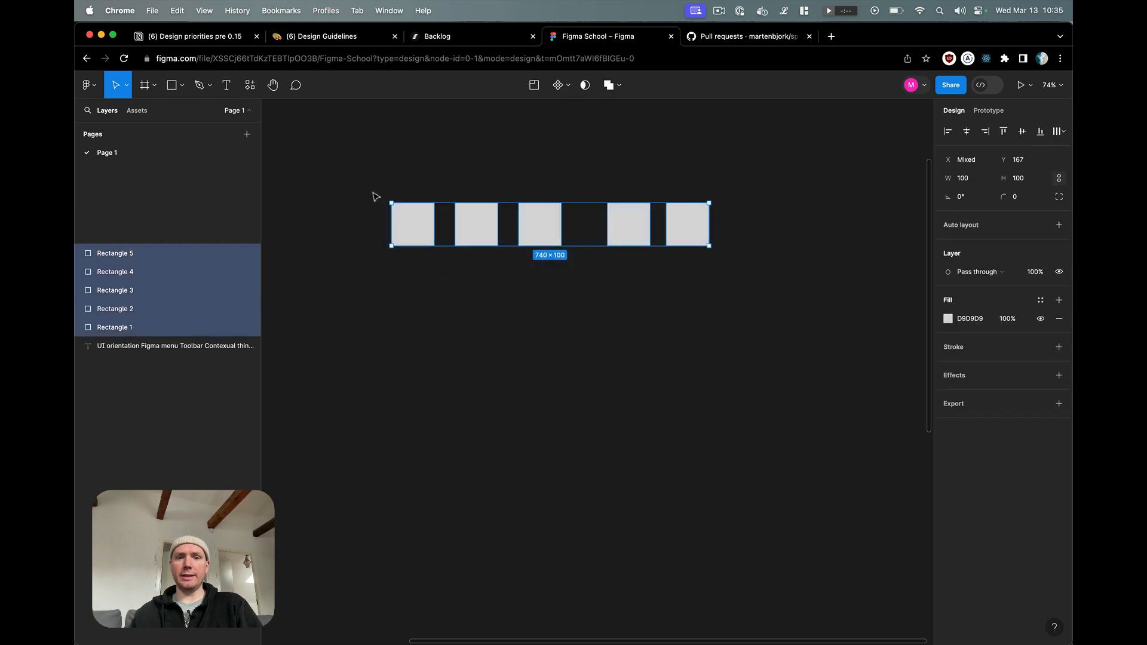
left_click(1056, 137)
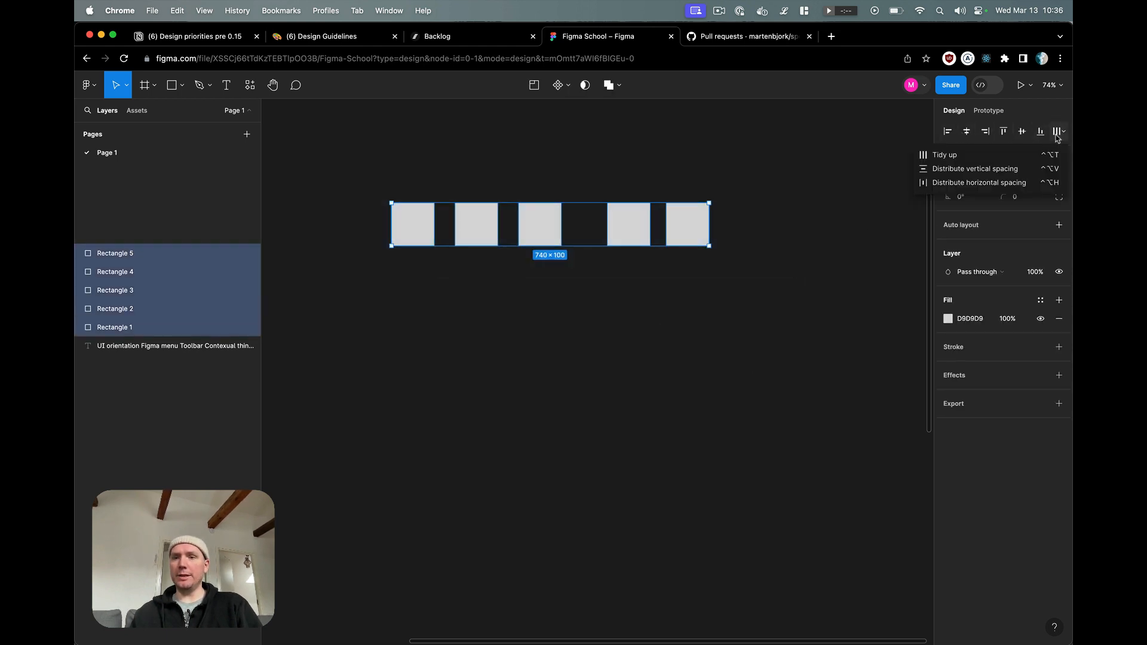
left_click(973, 157)
left_click(975, 217)
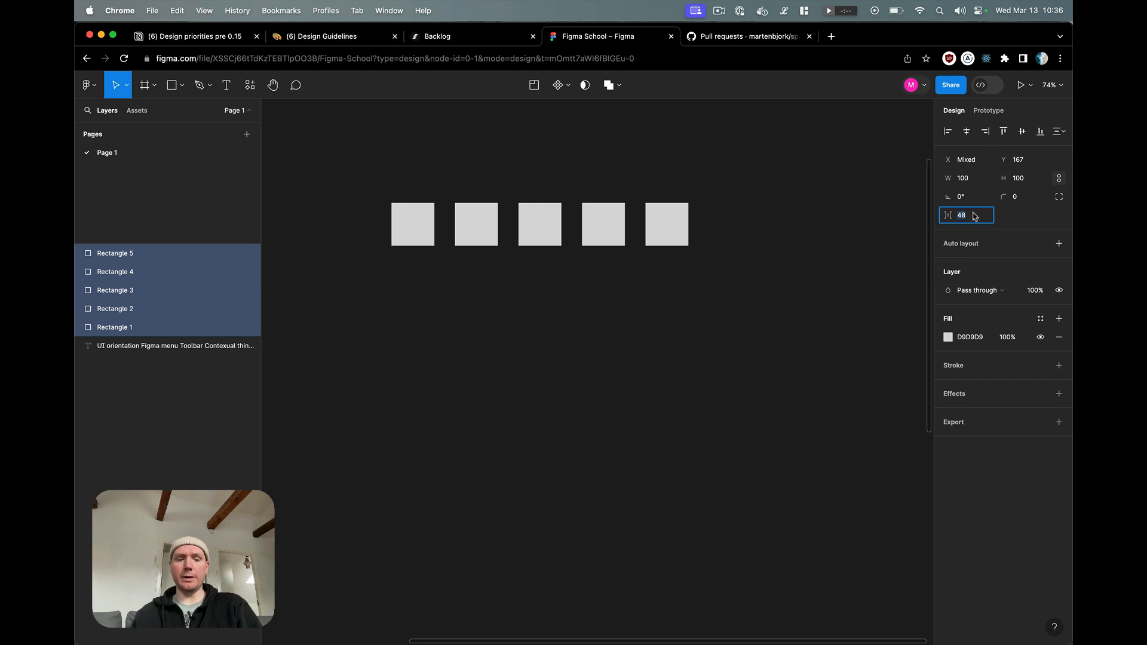
type("32")
key("Return")
left_click(684, 307)
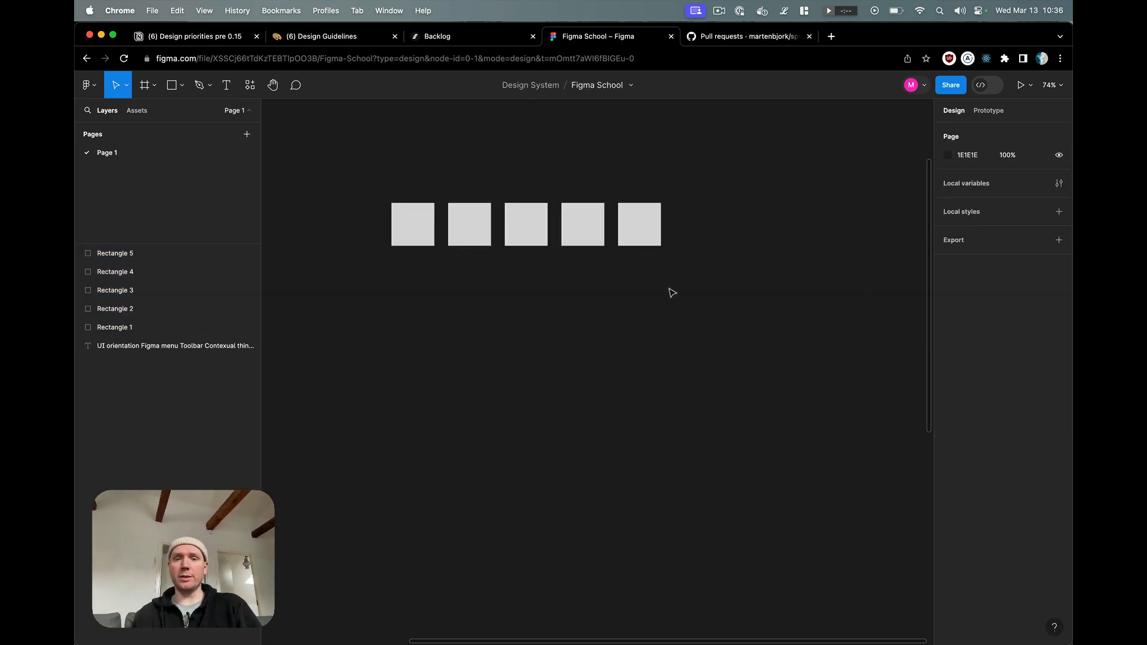
Step: Duplicate the last square at a 32 gap to extend the row and wrap all six squares in an auto layout frame
left_click_drag(641, 239, 695, 238)
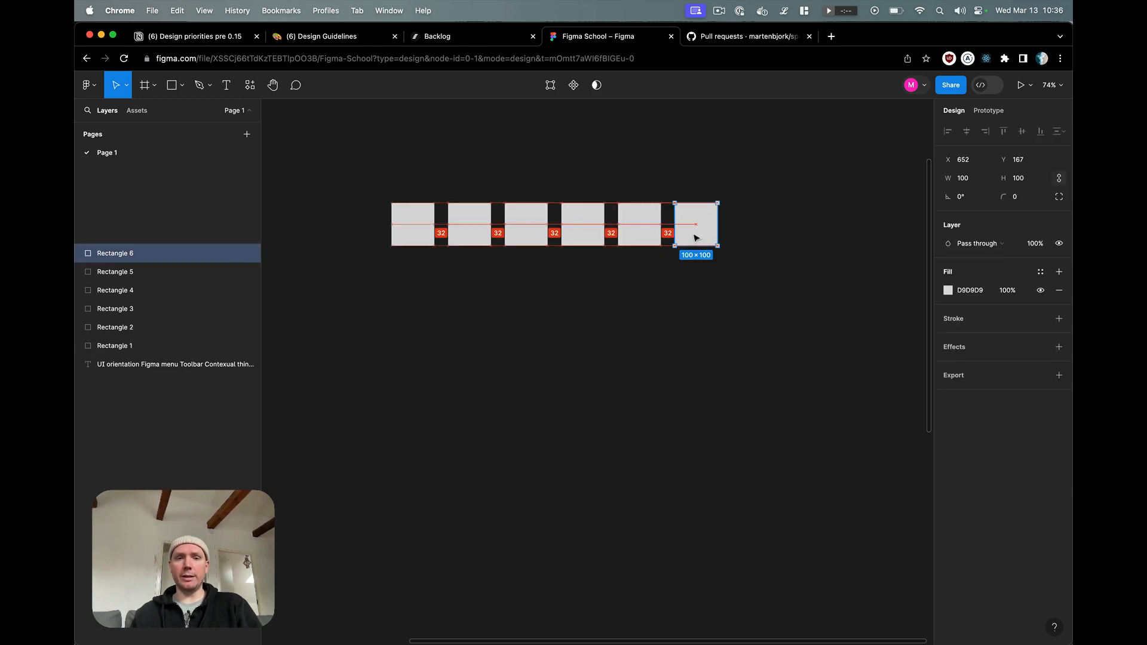
left_click(698, 305)
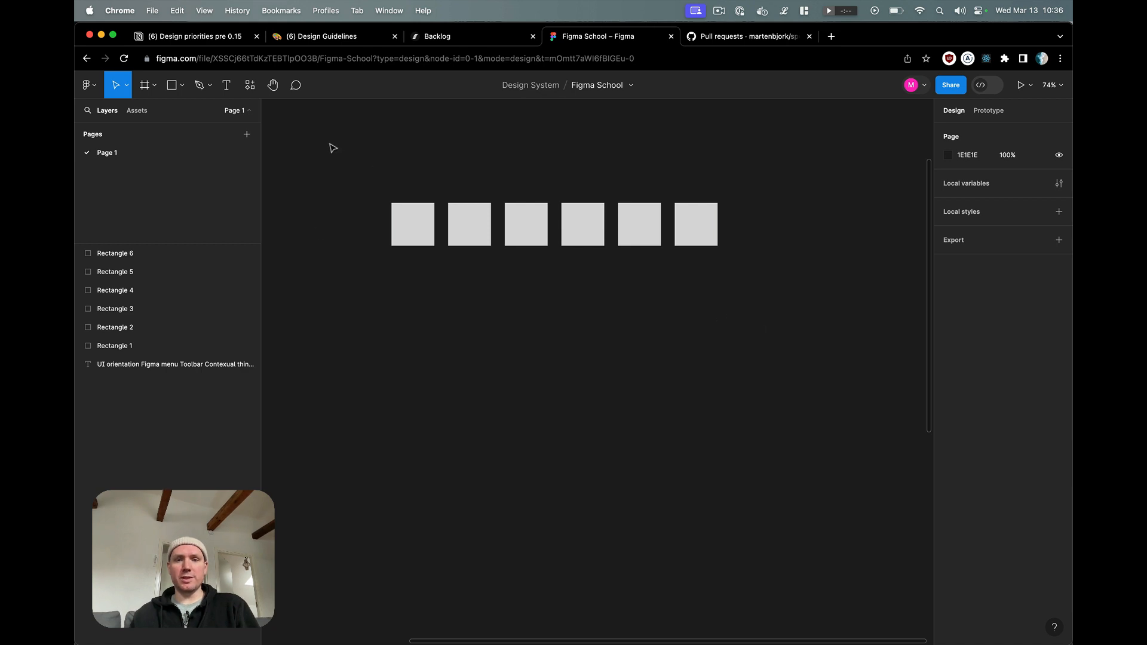
left_click_drag(333, 148, 810, 292)
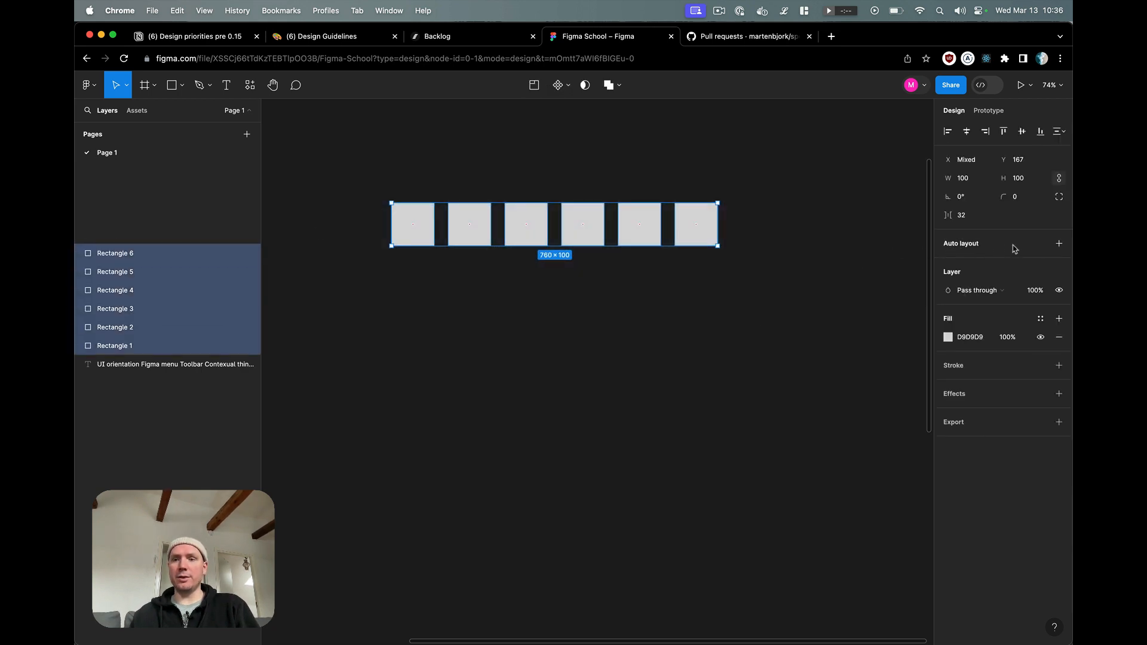
left_click(1059, 245)
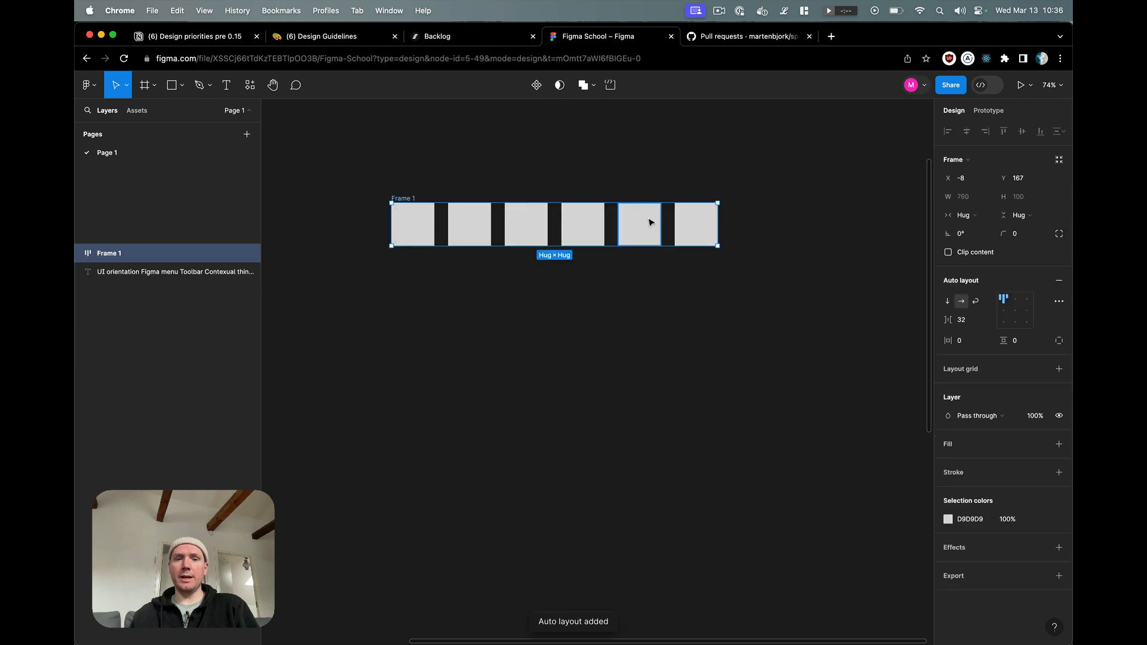
left_click(78, 254)
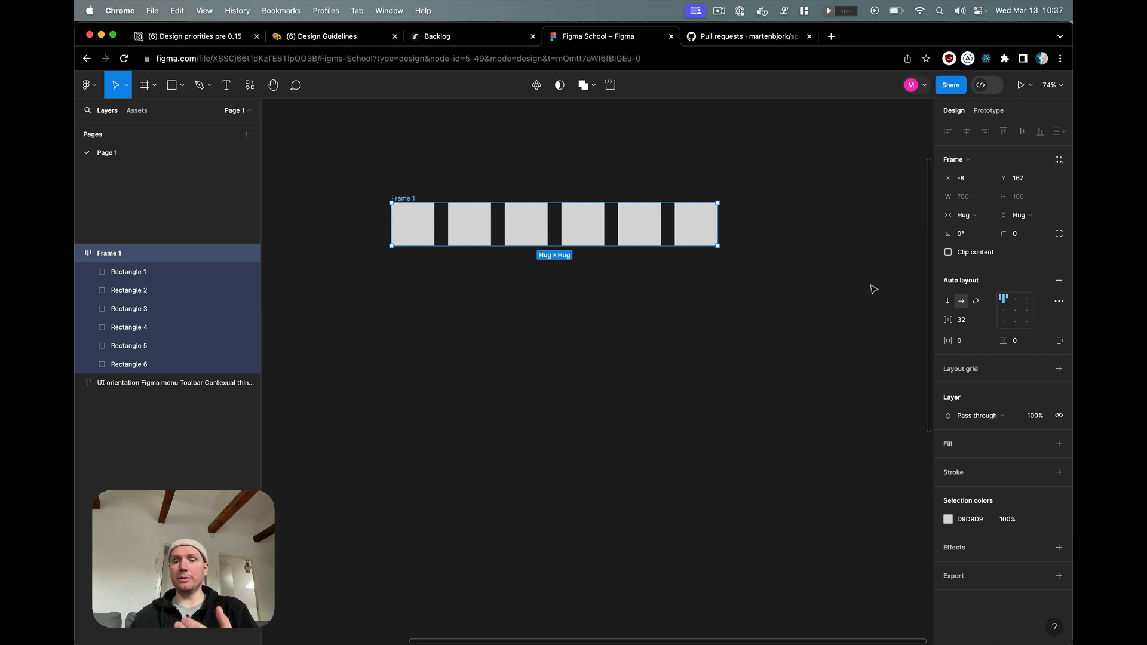
Step: Try the vertical layout direction on the auto layout frame and return it to horizontal
left_click(951, 305)
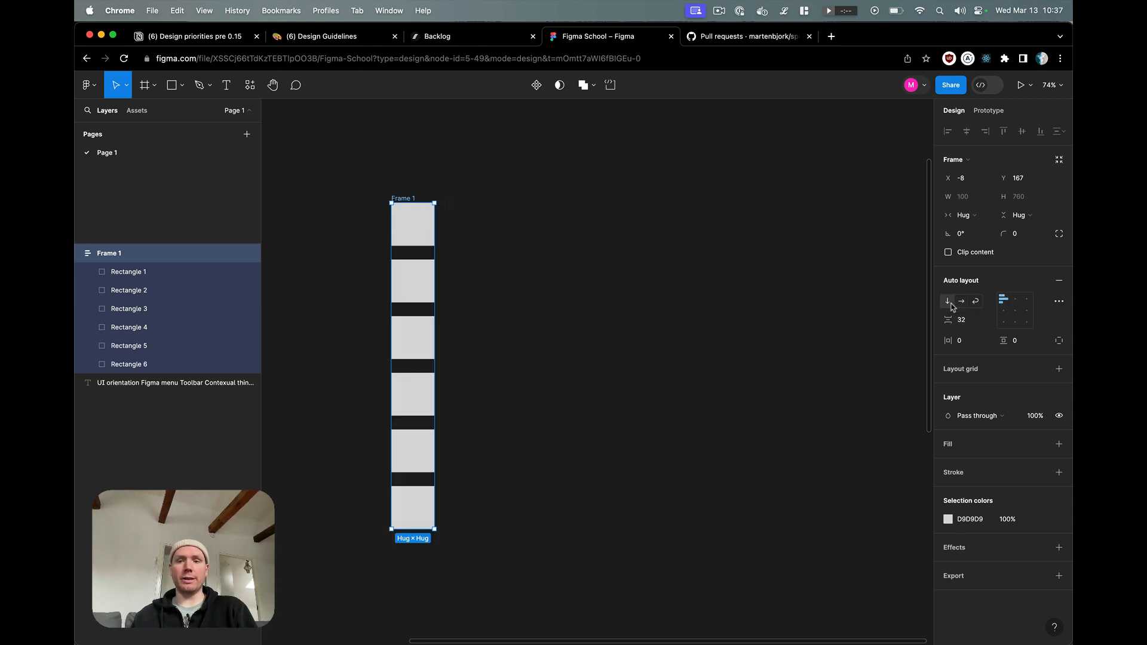
left_click(959, 303)
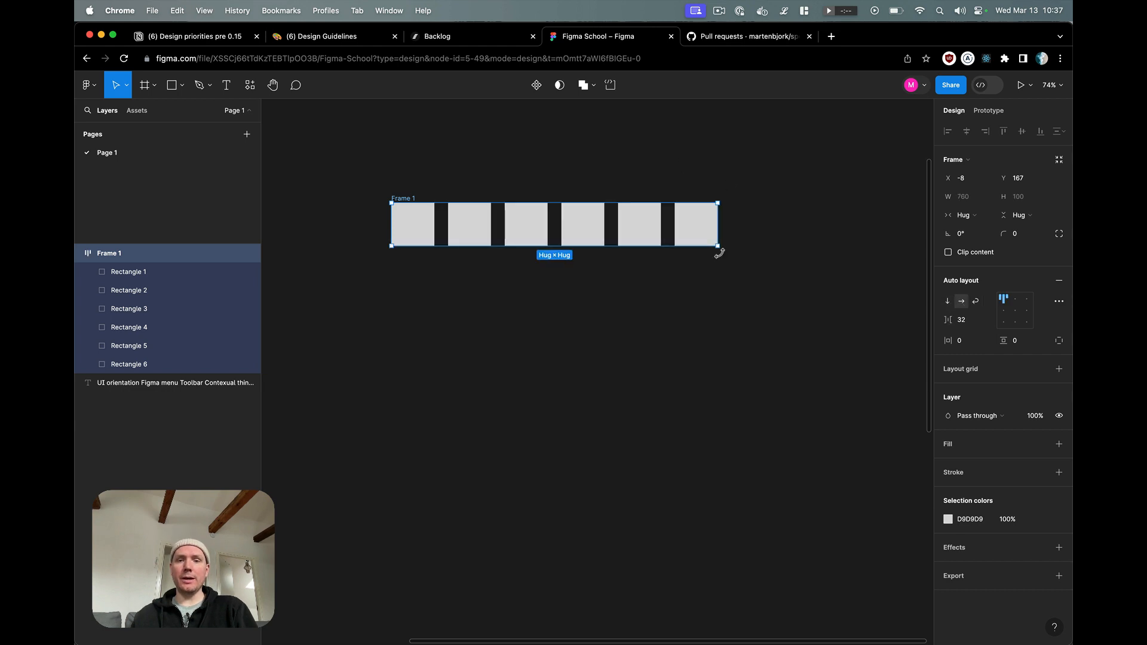
Step: Set the frame's auto layout to wrap and resize the frame to about 556 × 326
left_click_drag(720, 248, 584, 362)
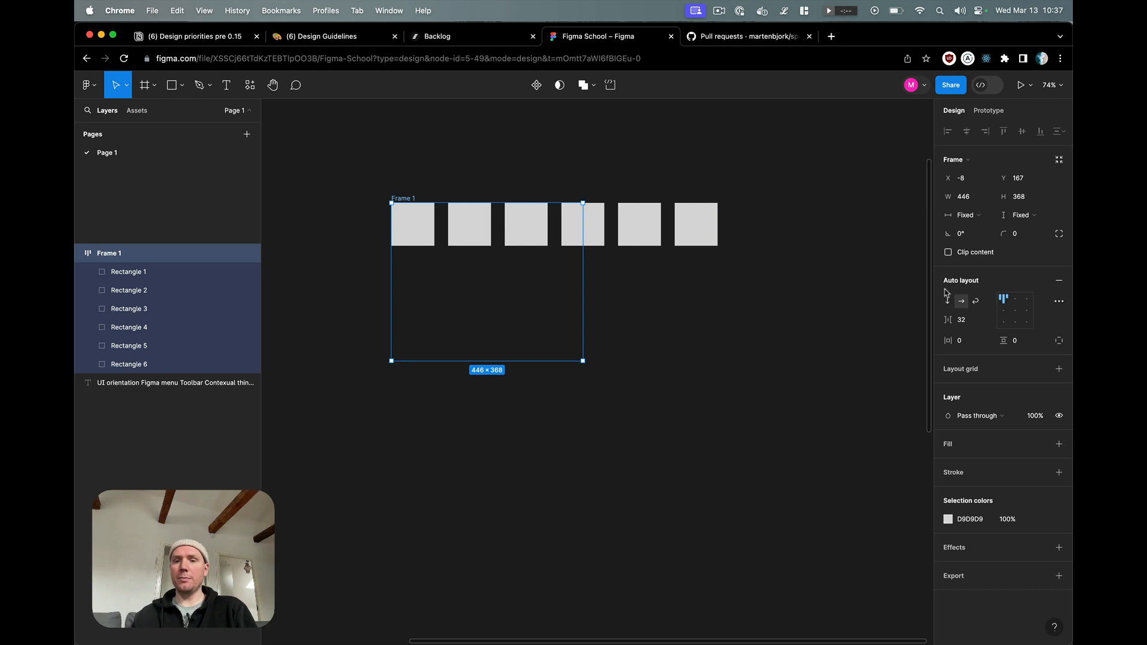
left_click(975, 303)
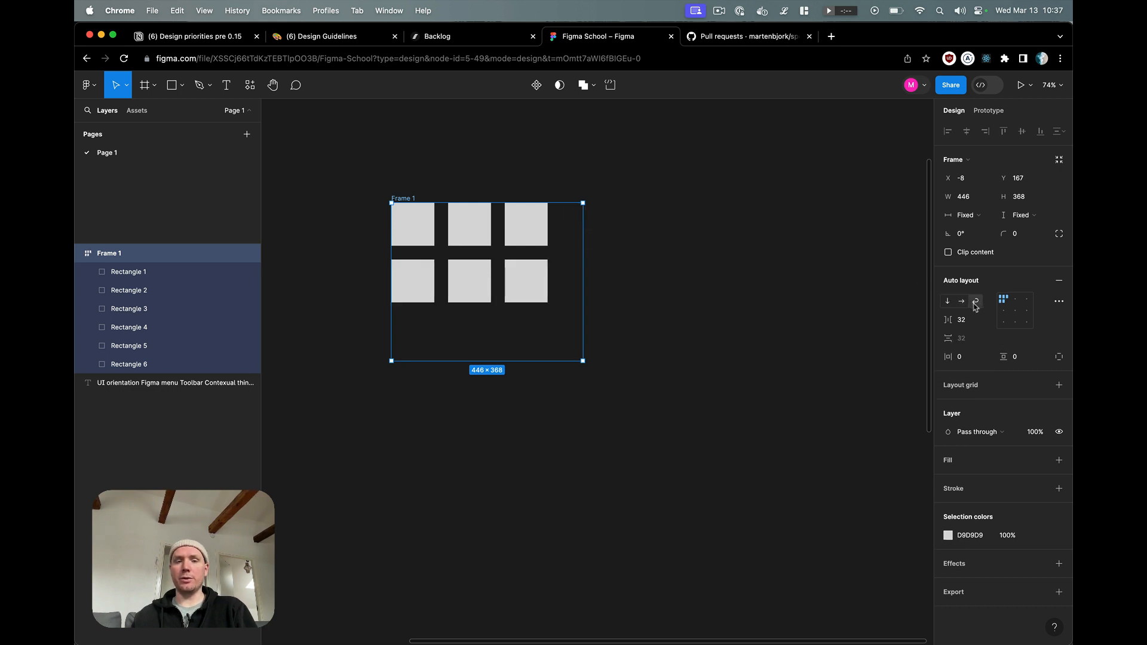
left_click_drag(582, 362, 630, 343)
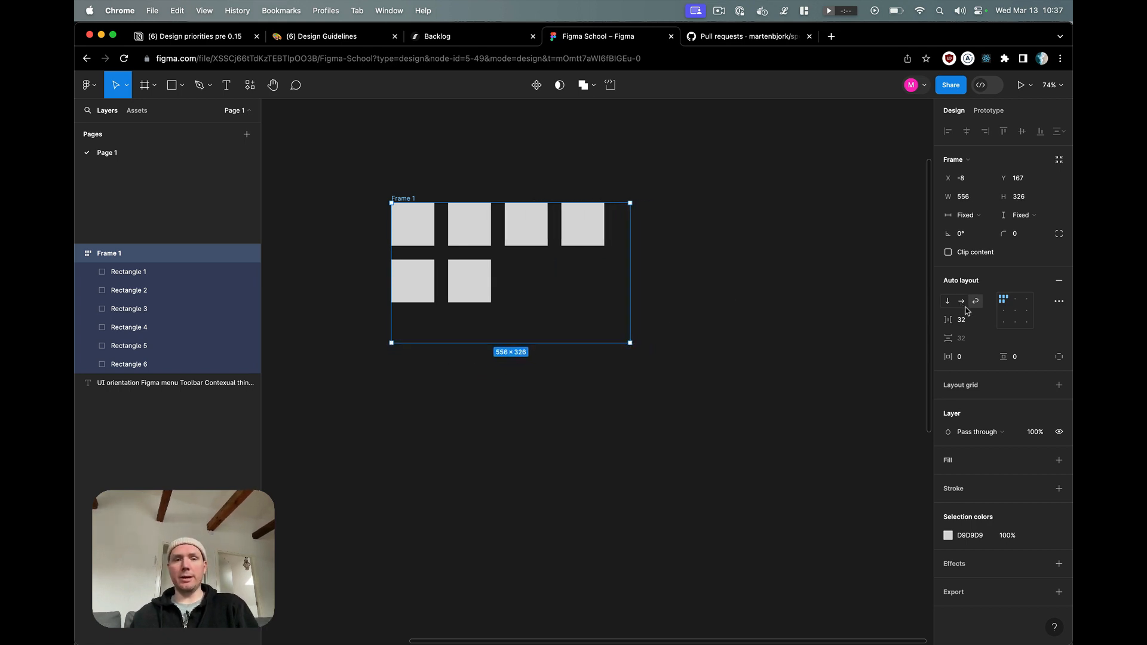
Step: Increase the horizontal gap between the frame's squares to 72
left_click(975, 325)
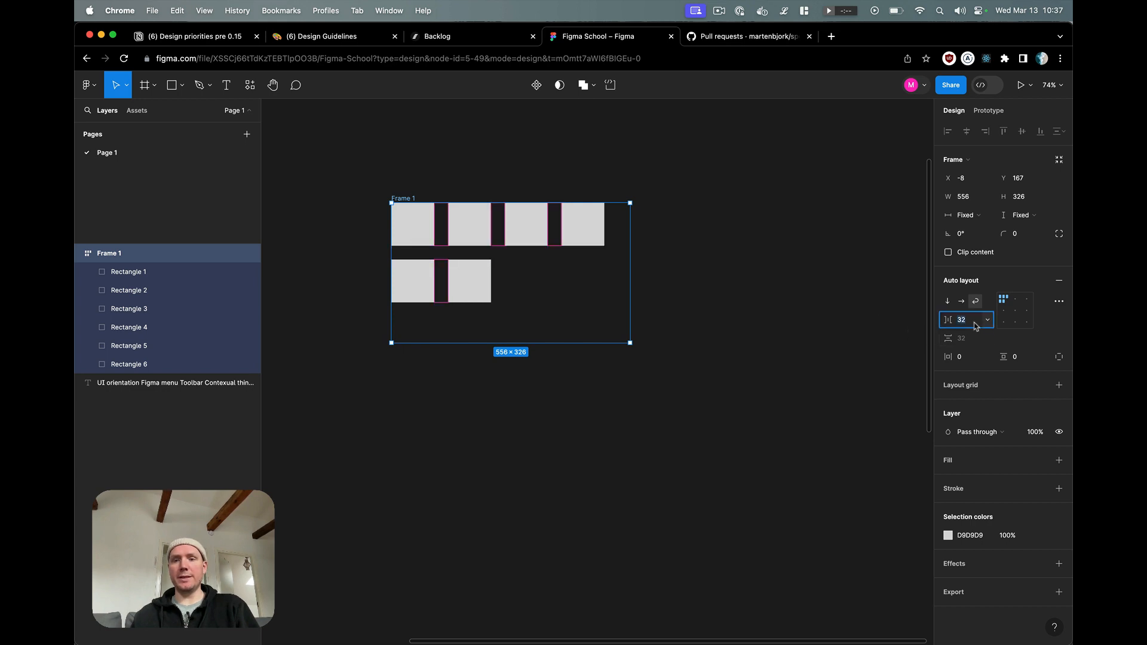
key("shift+Up")
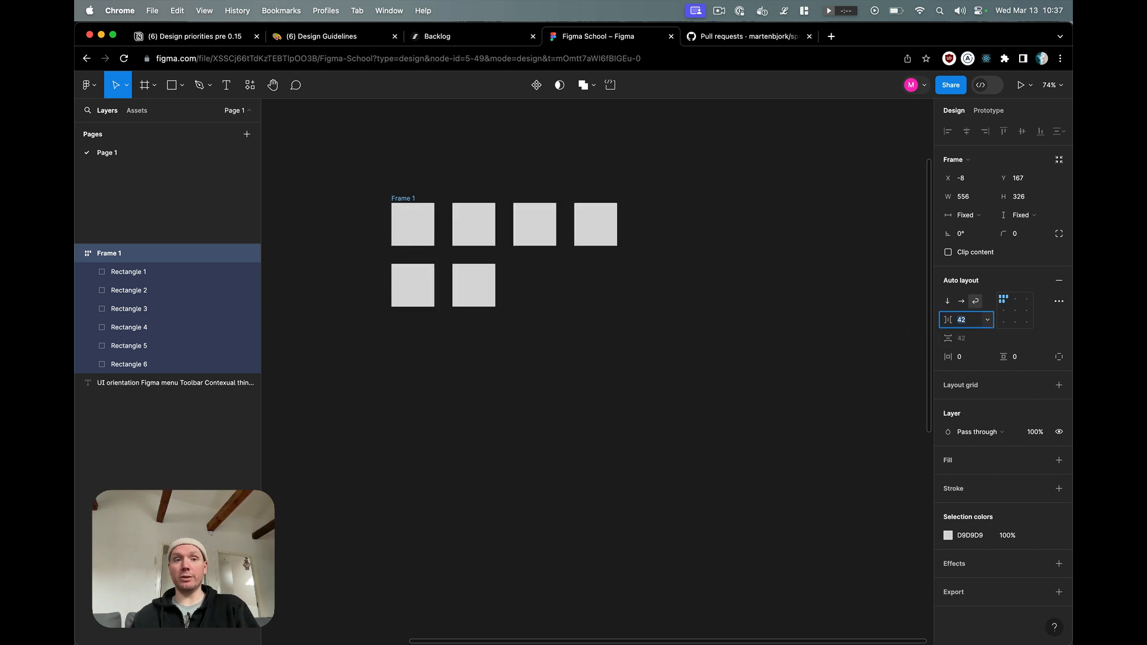
key("shift+Up")
key("shift+Up")
key("shift+Up")
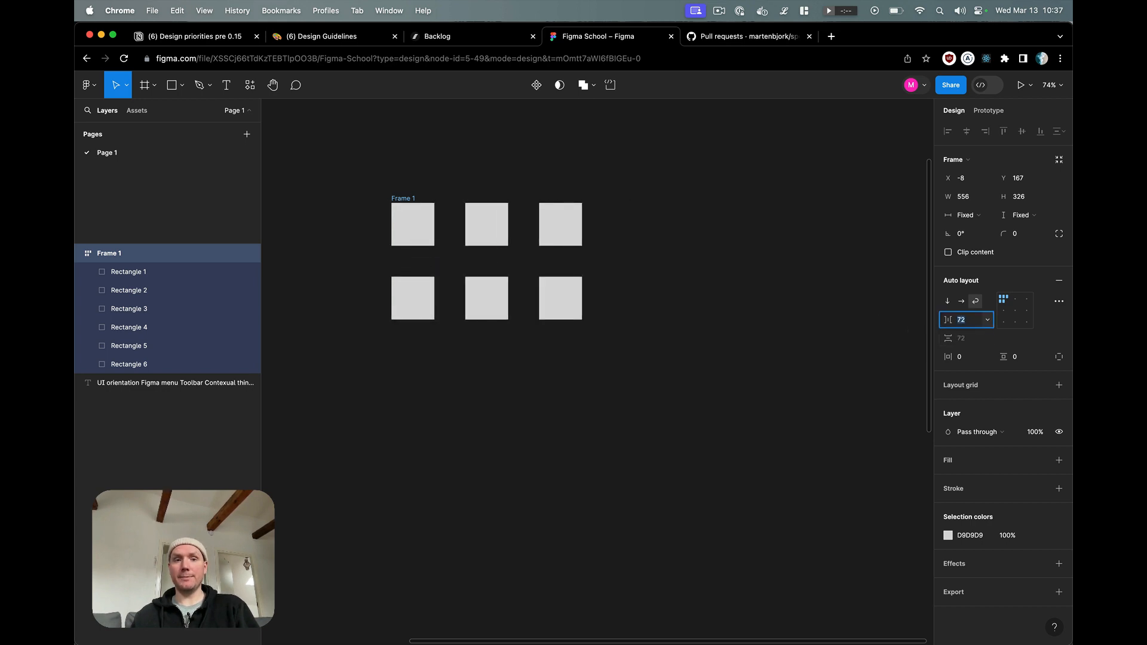
Step: Try a smaller vertical gap of 12 between the rows of squares and raise it to 92
left_click(972, 339)
key("shift+Down")
key("shift+Down")
key("shift+Down")
key("shift+Down")
key("shift+Down")
key("shift+Down")
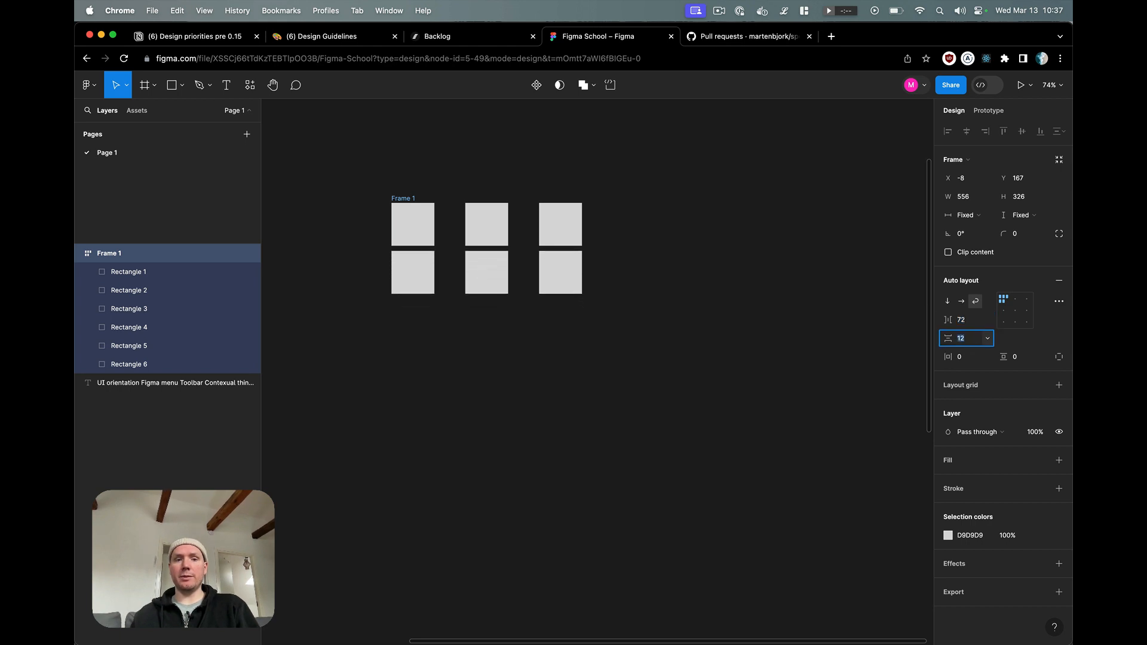
key("shift+Up")
key("shift+Up")
key("shift+Up")
key("shift+Up")
key("shift+Up")
key("shift+Up")
key("shift+Up")
key("shift+Up")
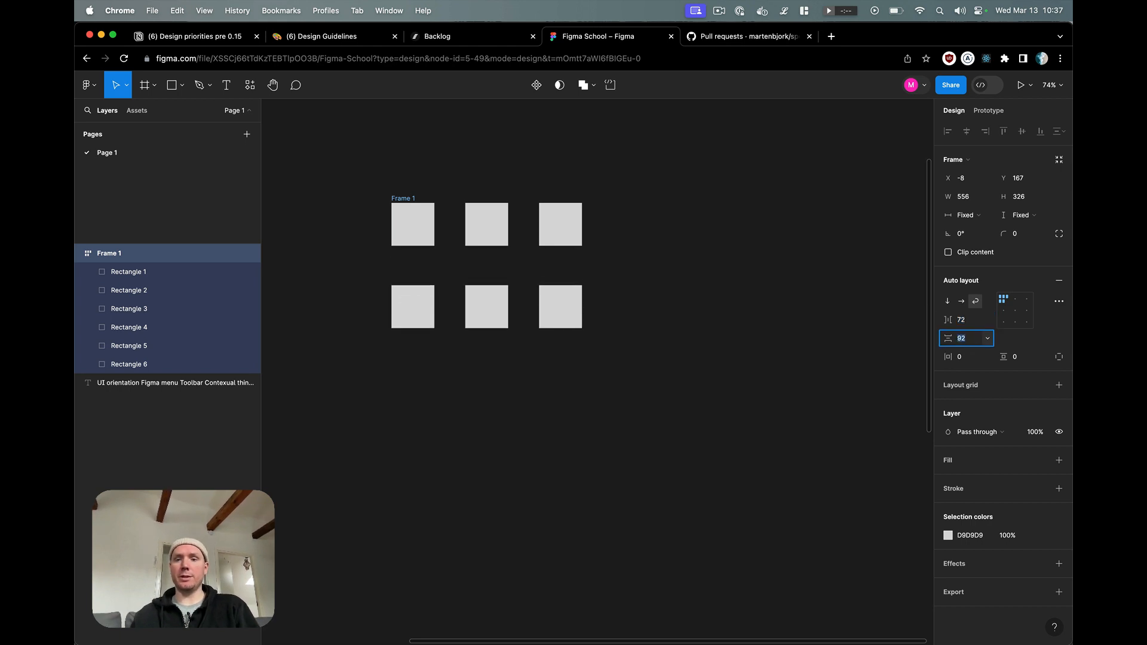
Step: Reduce the horizontal gap between the frame's squares to 12
left_click(967, 321)
key("shift+Down")
key("shift+Down")
key("shift+Down")
key("shift+Down")
key("shift+Down")
key("shift+Down")
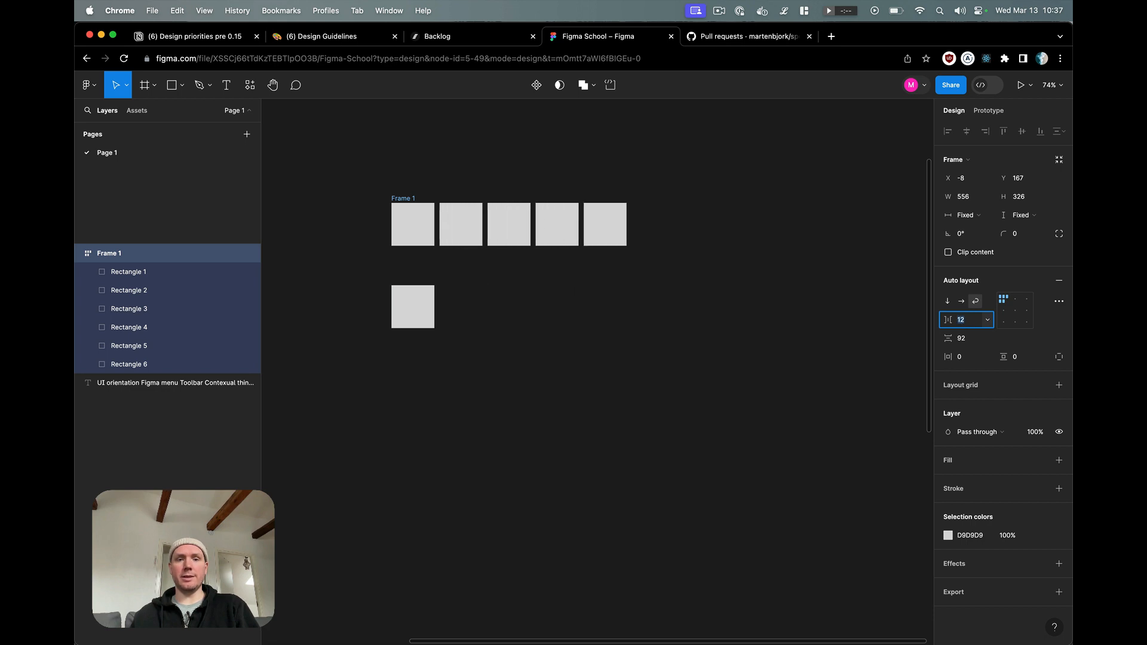
Step: Set the vertical gap between the frame's rows to 18
left_click(976, 340)
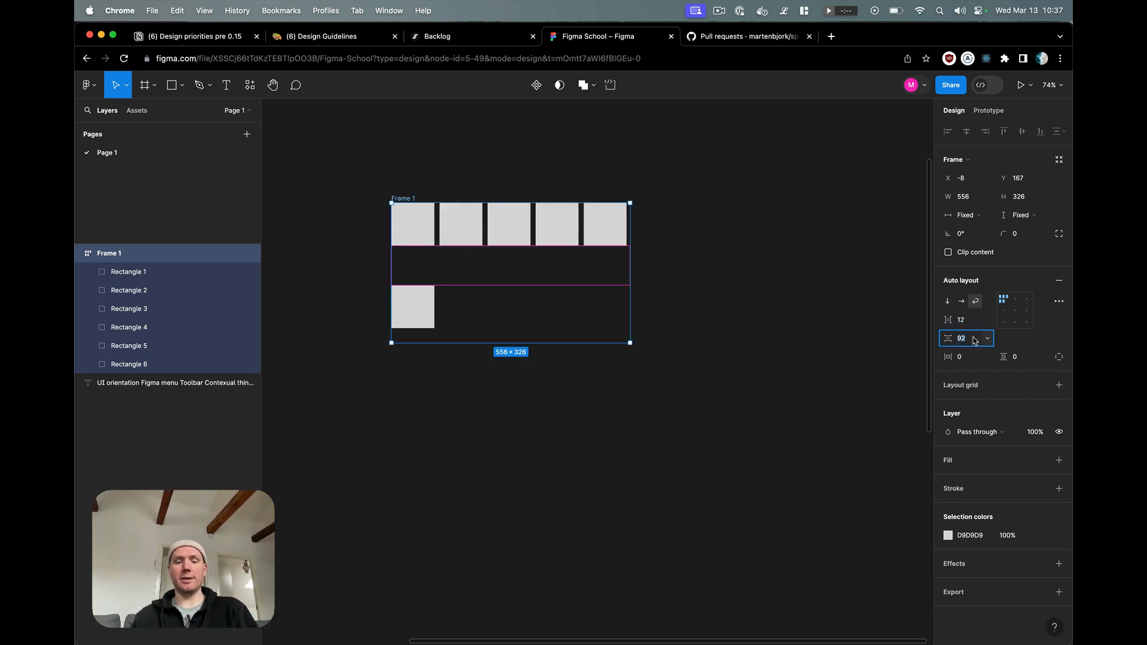
type("17")
key("Return")
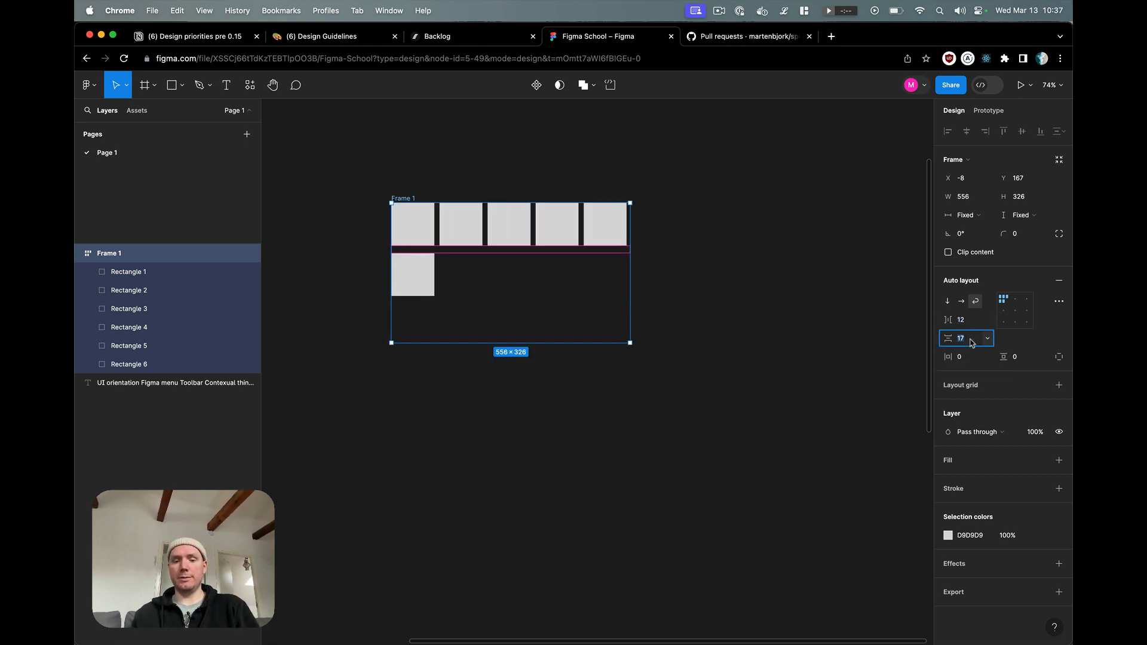
key("Up")
Step: Set the horizontal gap between the frame's squares to 4
left_click(976, 320)
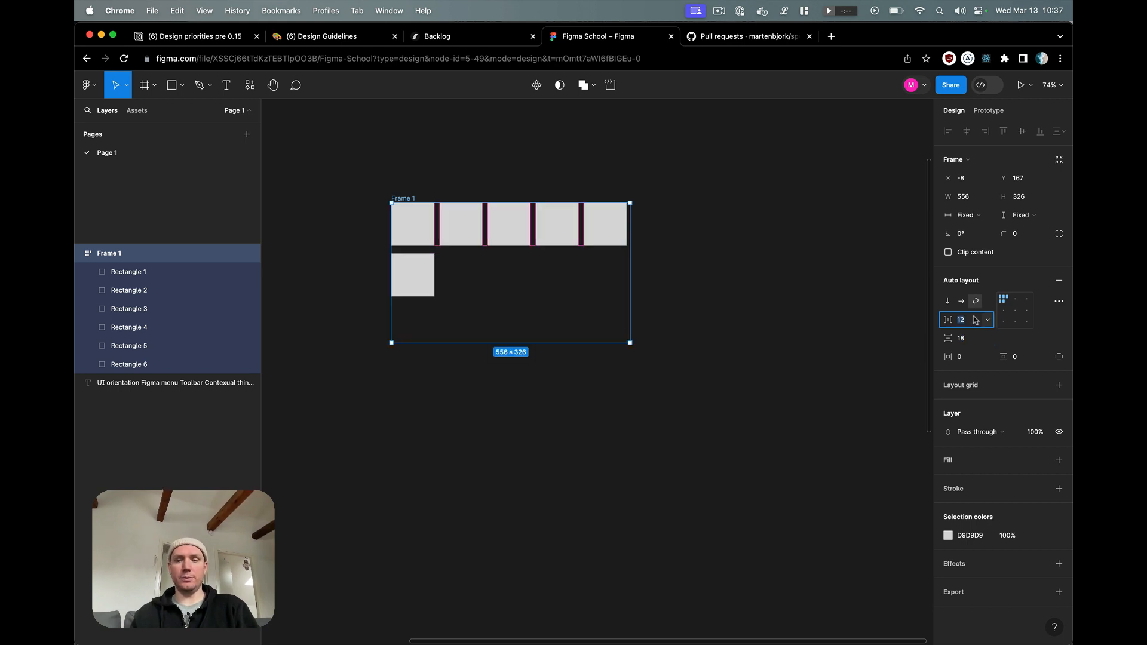
type("4")
key("Return")
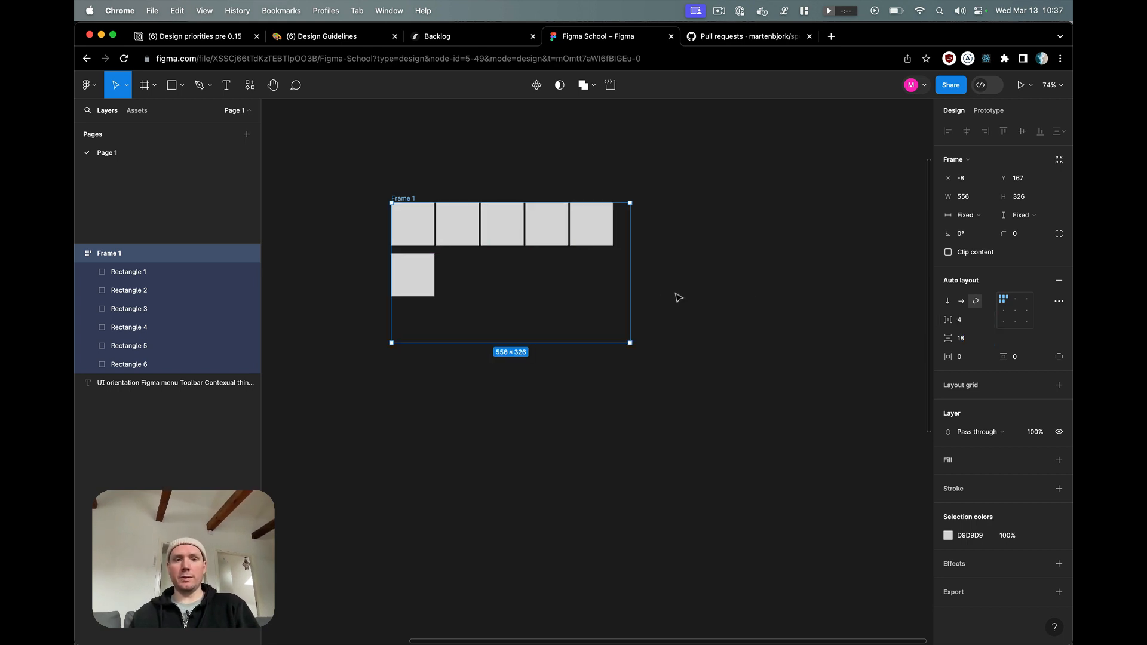
Step: Duplicate the first square three times inside the wrapping auto layout frame and clear the selection
left_click(551, 300)
left_click(425, 238)
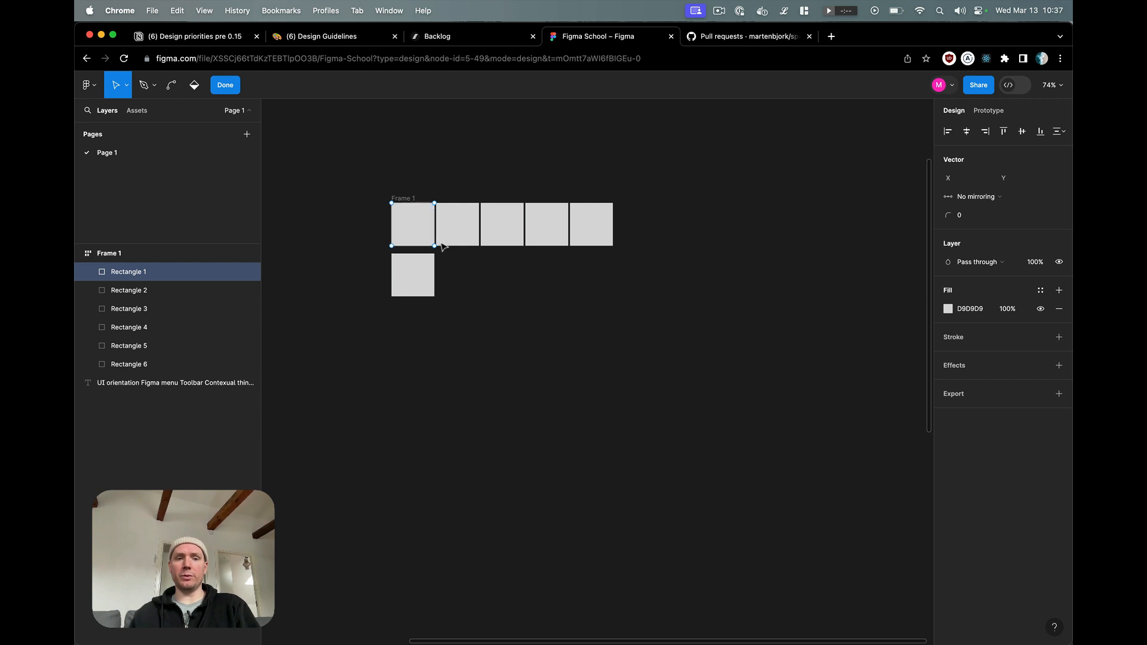
key("super+d")
key("super+d")
key("super+d")
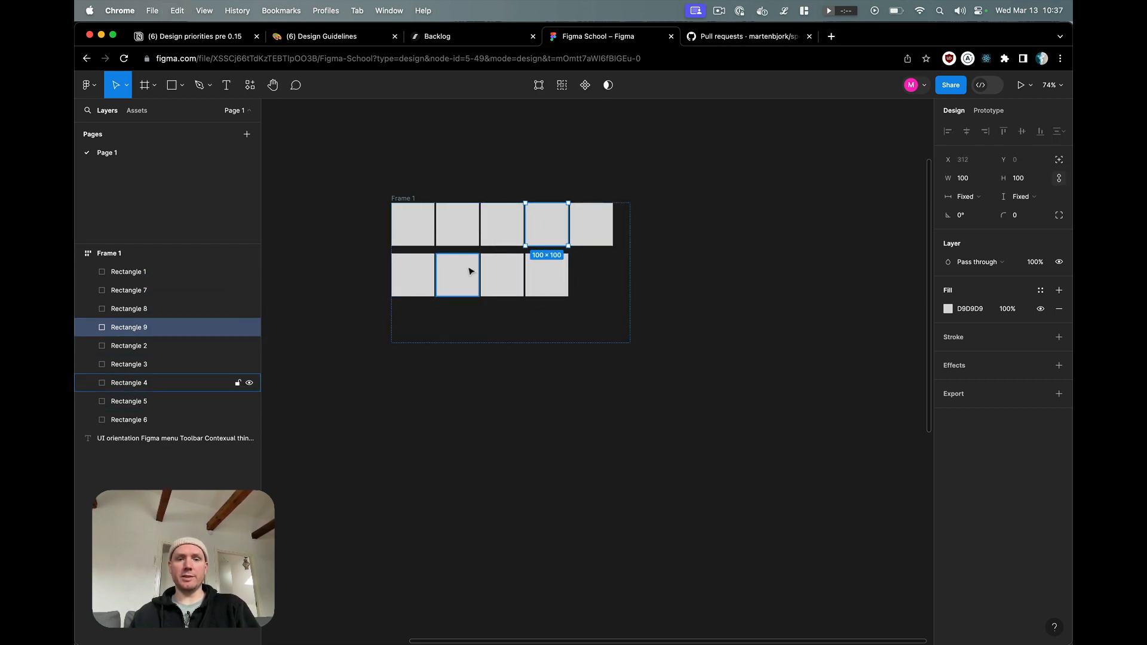
left_click(366, 381)
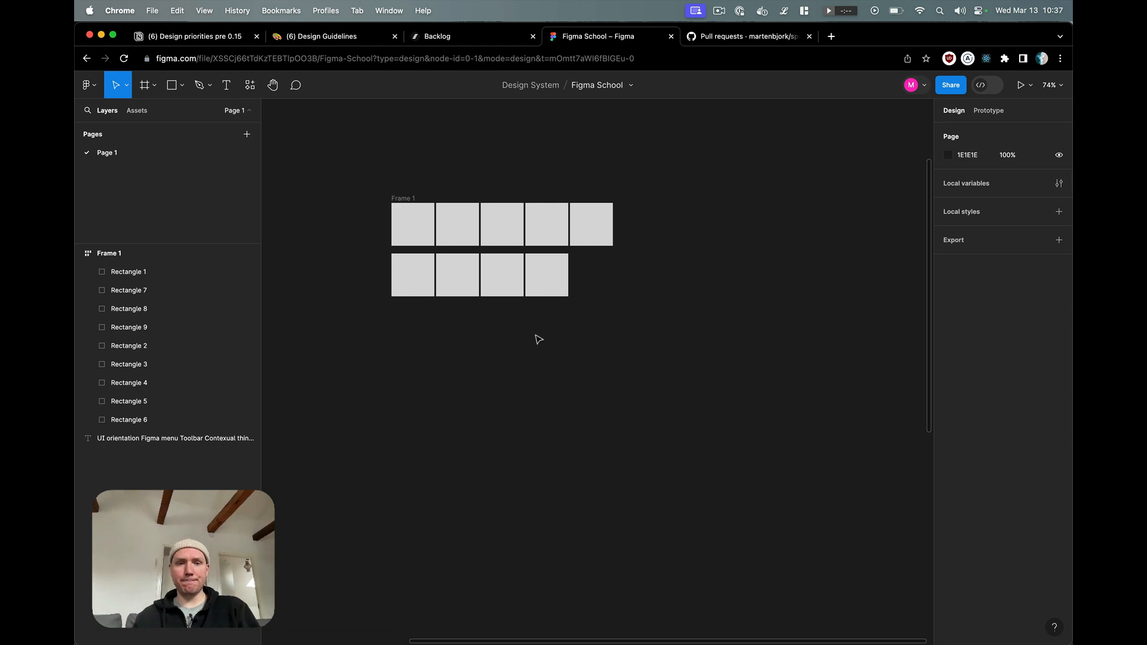
left_click(538, 295)
left_click(572, 358)
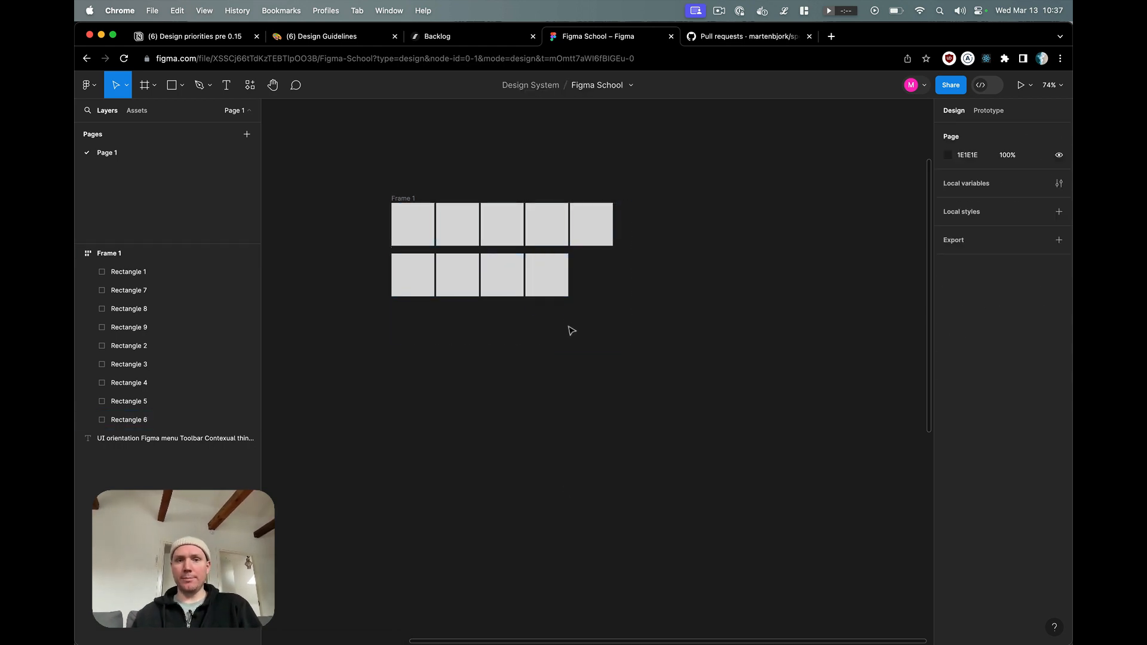
Step: Set the auto layout frame's horizontal padding to 50 and its vertical padding to 40
left_click(579, 323)
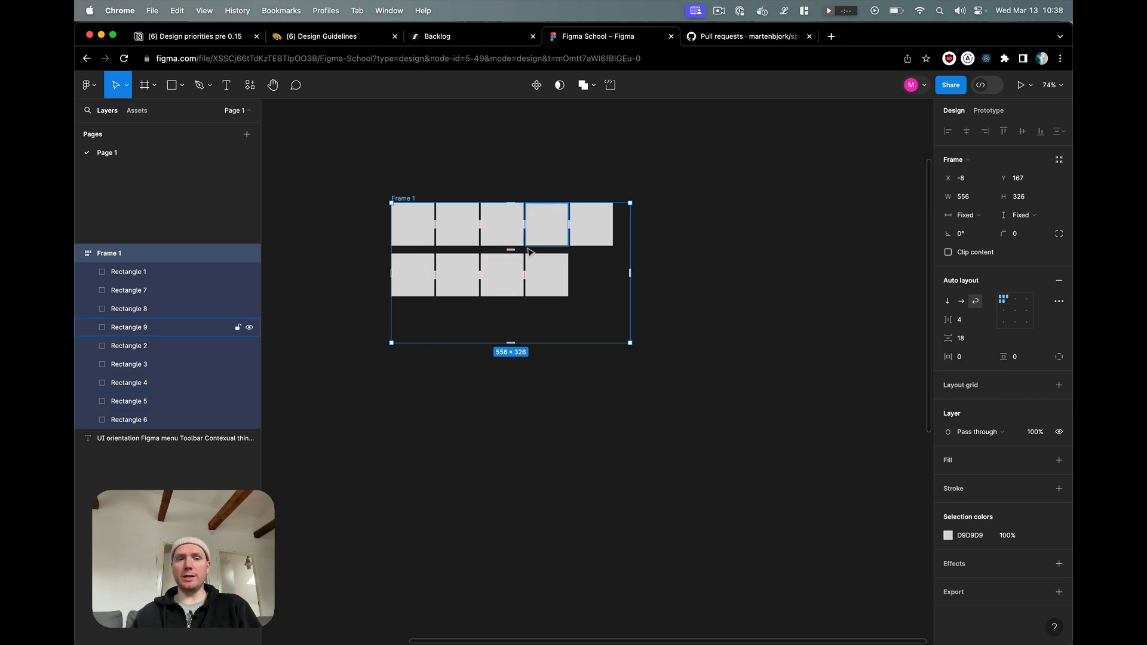
left_click(966, 358)
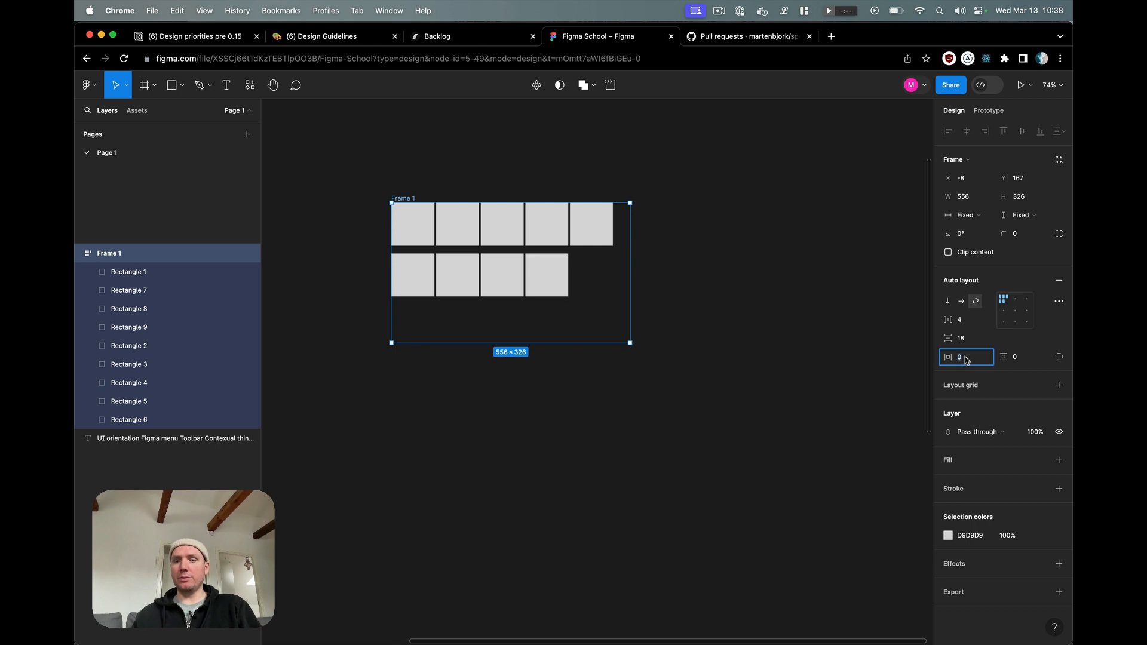
type("50")
key("Return")
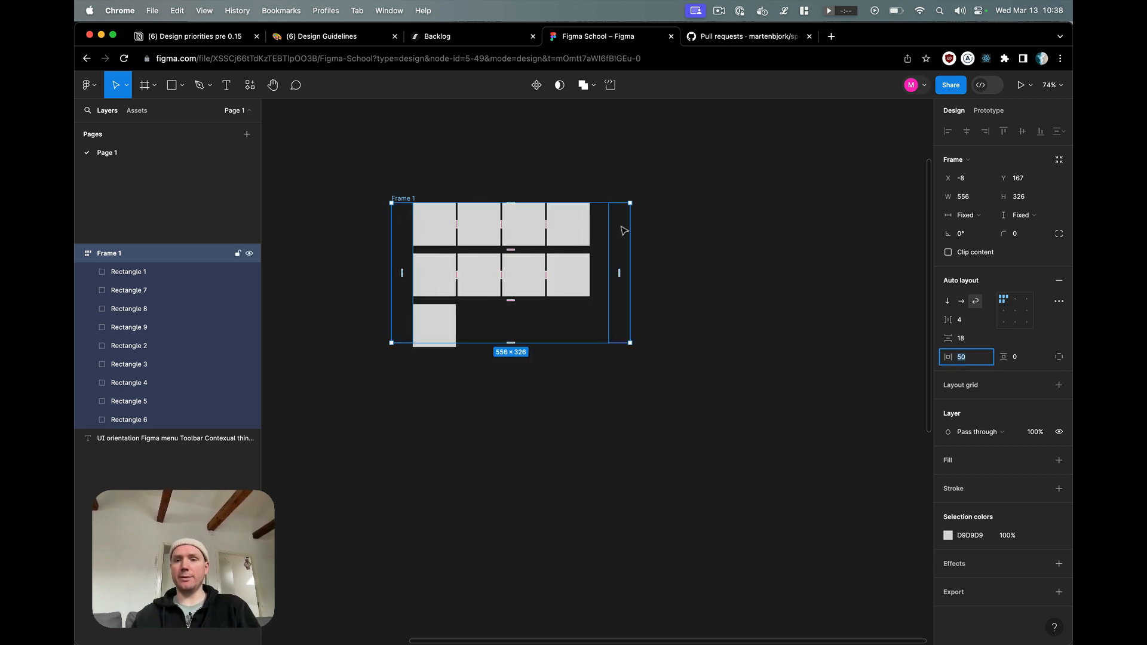
left_click(1029, 358)
type("40")
key("Return")
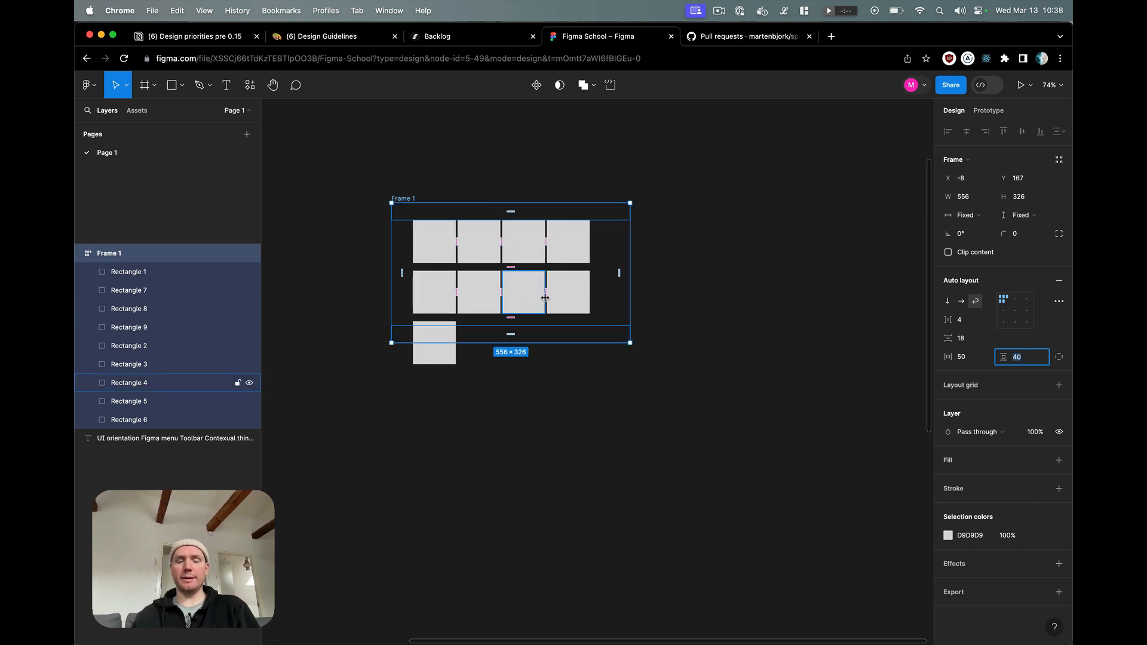
Step: Switch the frame to individual padding per side and raise the right padding to 100
left_click(1062, 359)
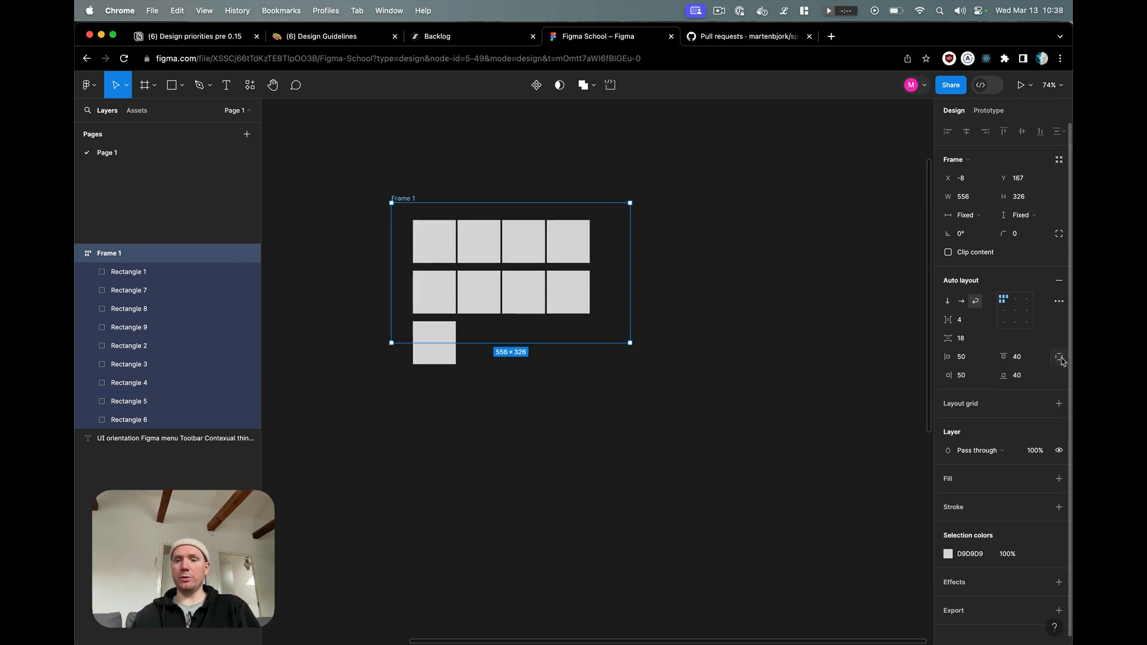
left_click(968, 377)
key("shift+Up")
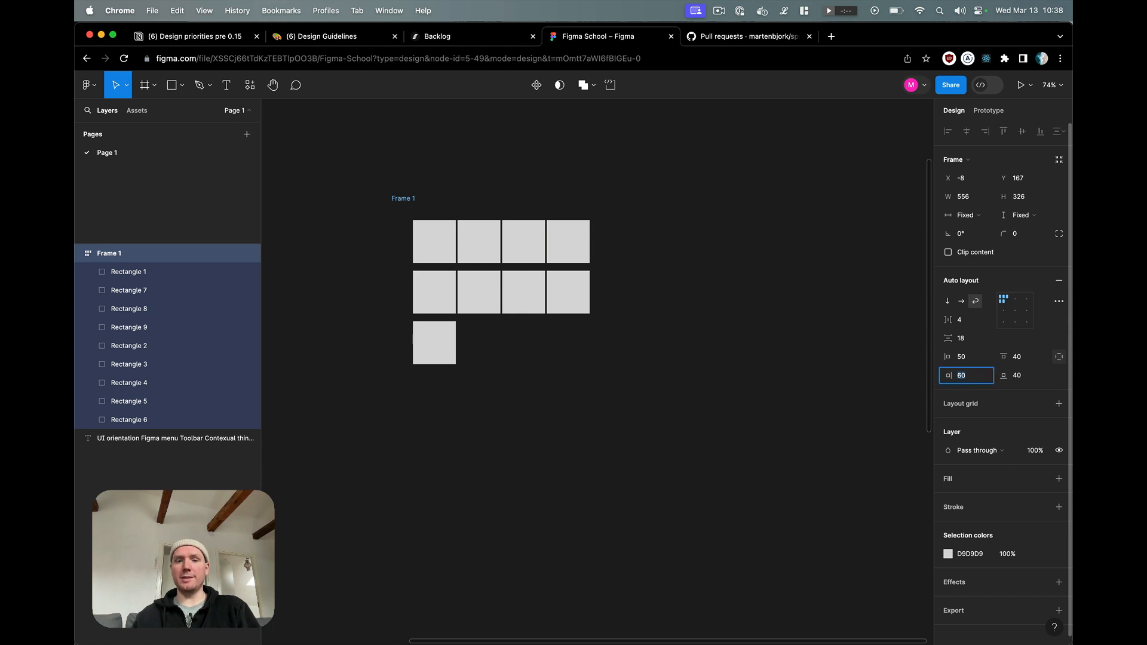
key("shift+Up")
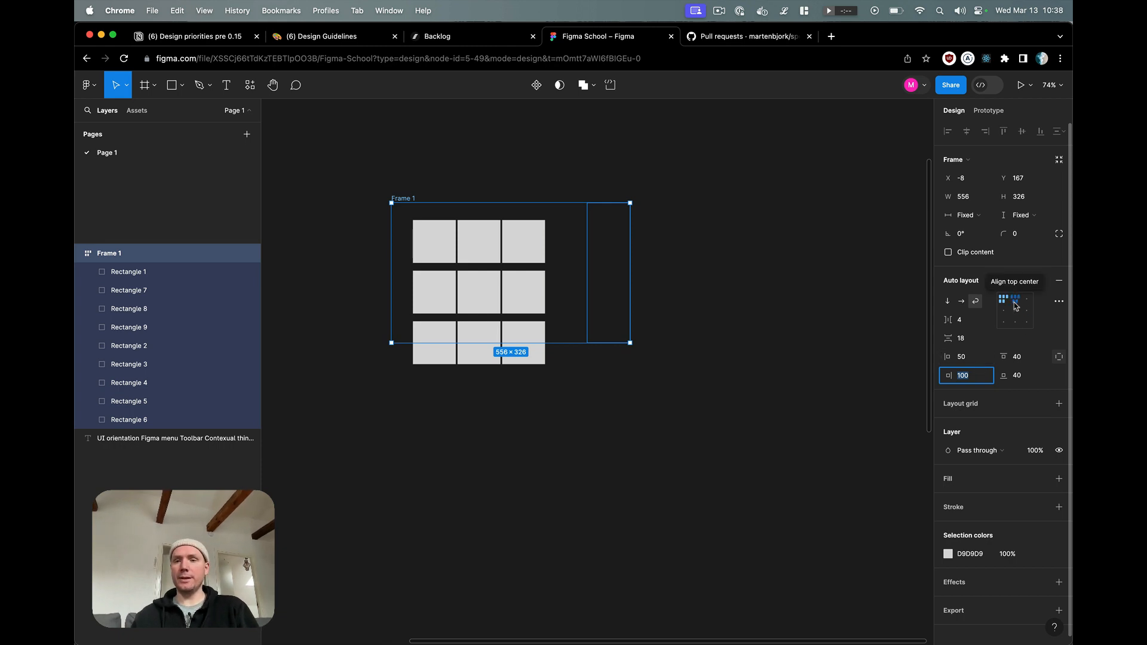
Step: Enlarge the auto layout frame to about 960 wide and 713 high
left_click_drag(631, 325, 804, 322)
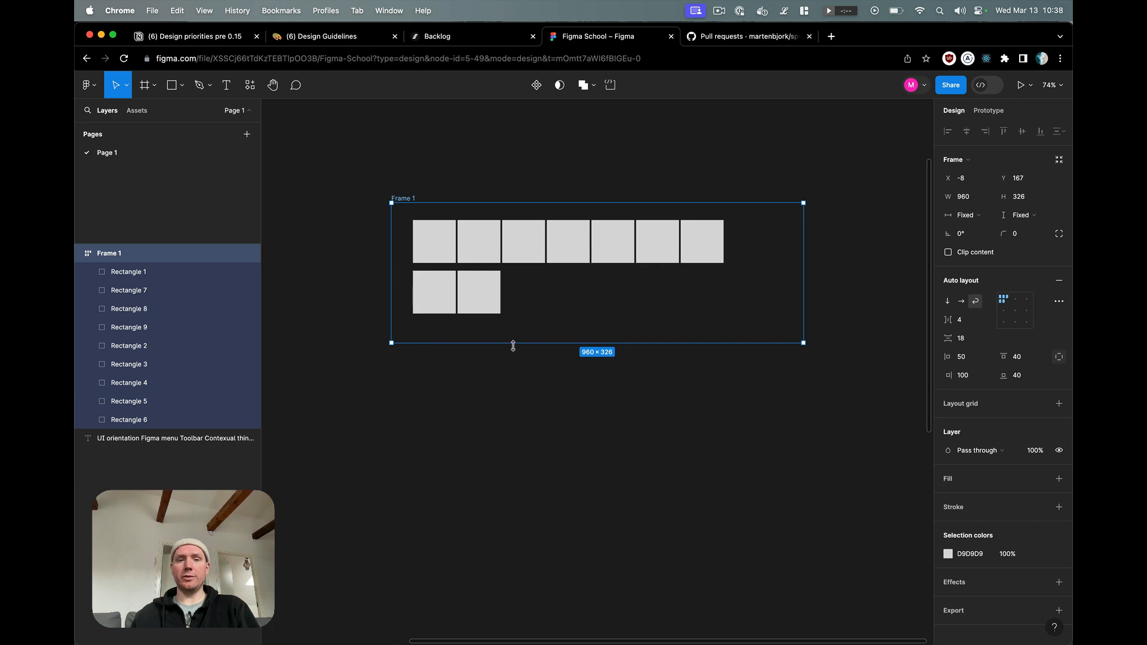
left_click_drag(512, 342, 512, 508)
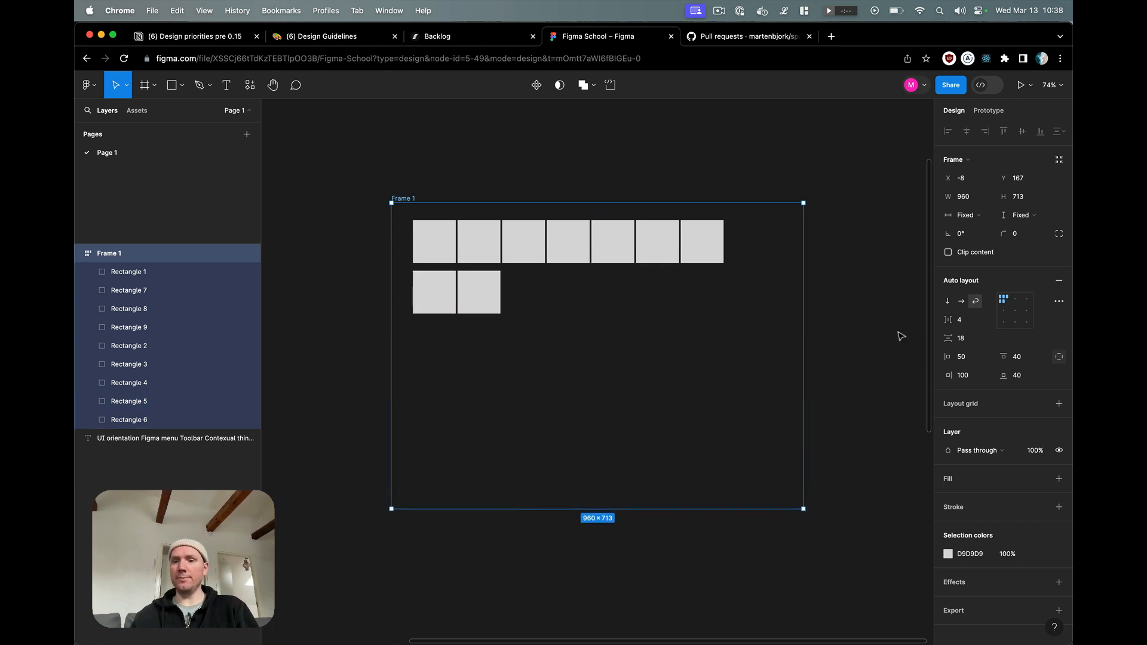
Step: Try the frame's top center, top right, center, right, bottom right and bottom left alignments, and return it to top left
left_click(1018, 305)
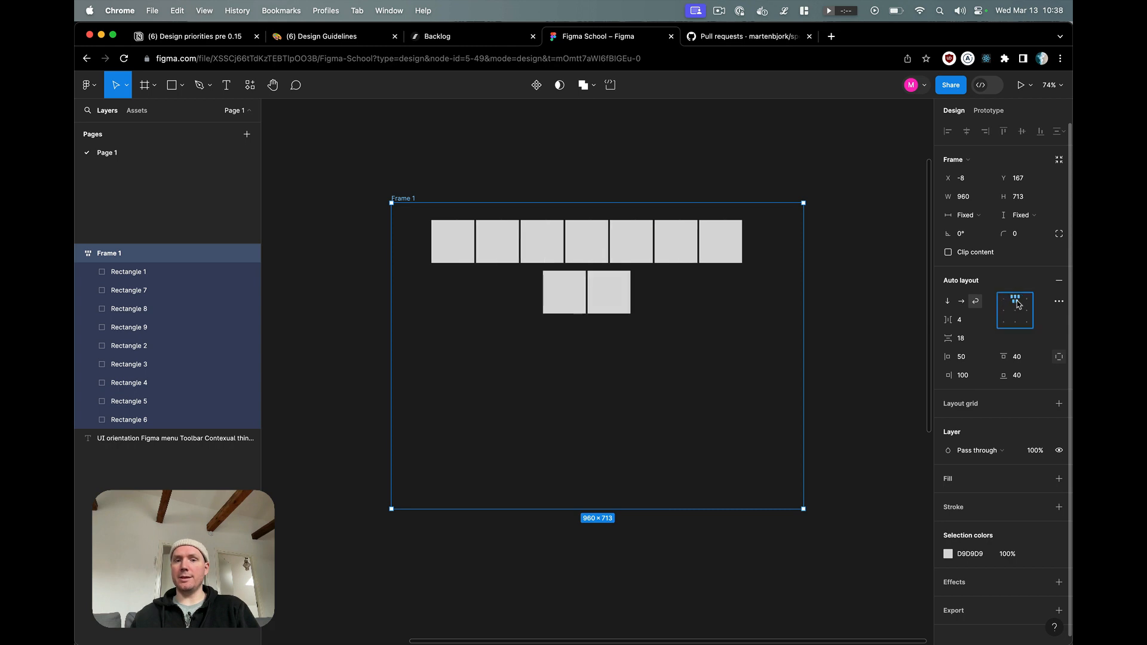
left_click(1027, 303)
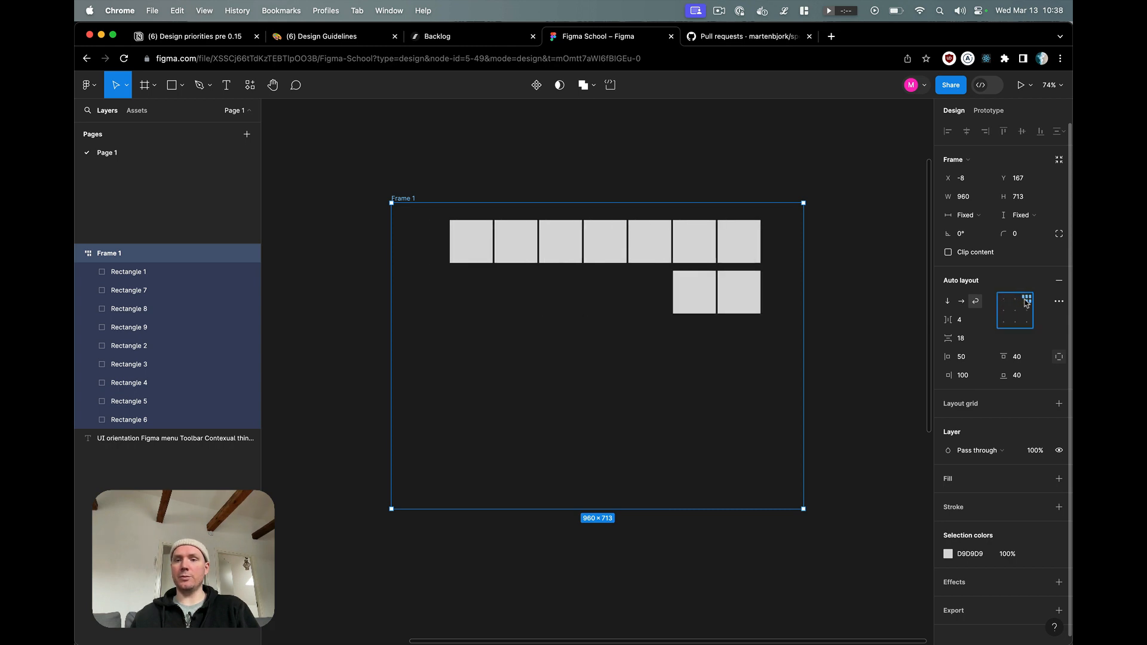
left_click(1016, 311)
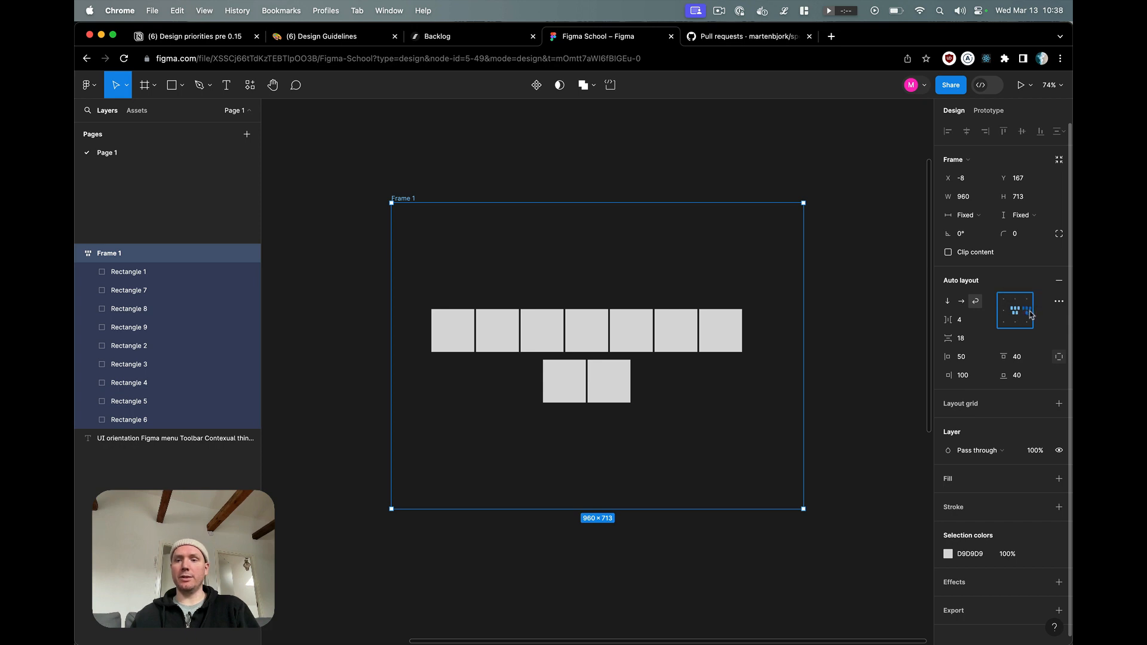
left_click(1029, 312)
left_click(1028, 322)
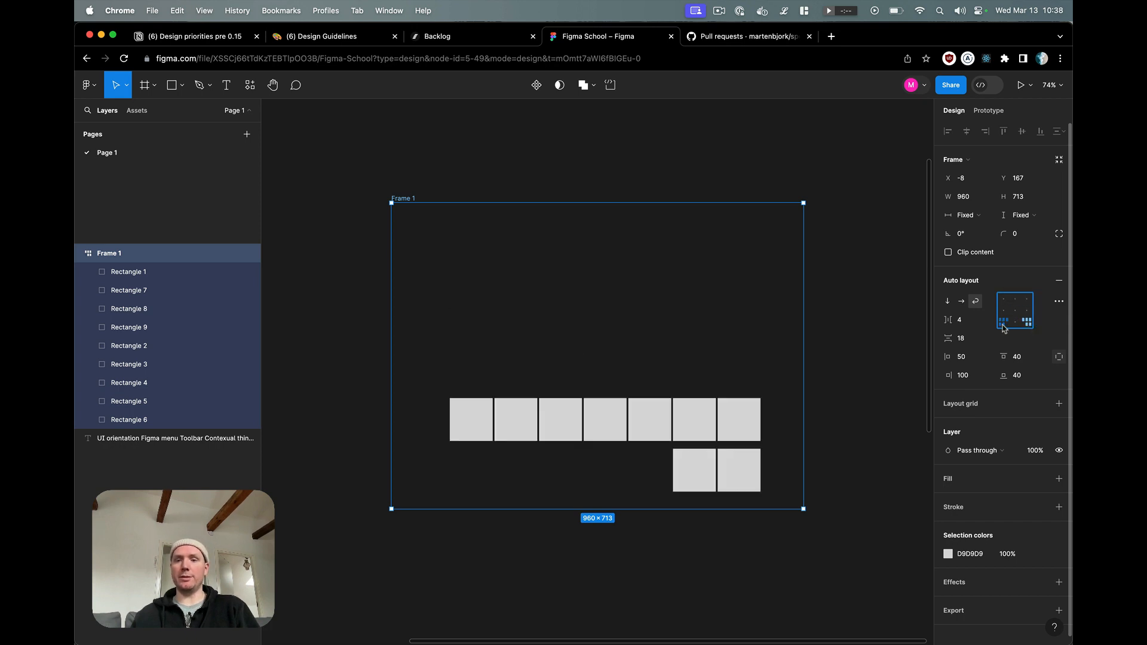
left_click(1004, 325)
left_click(1005, 299)
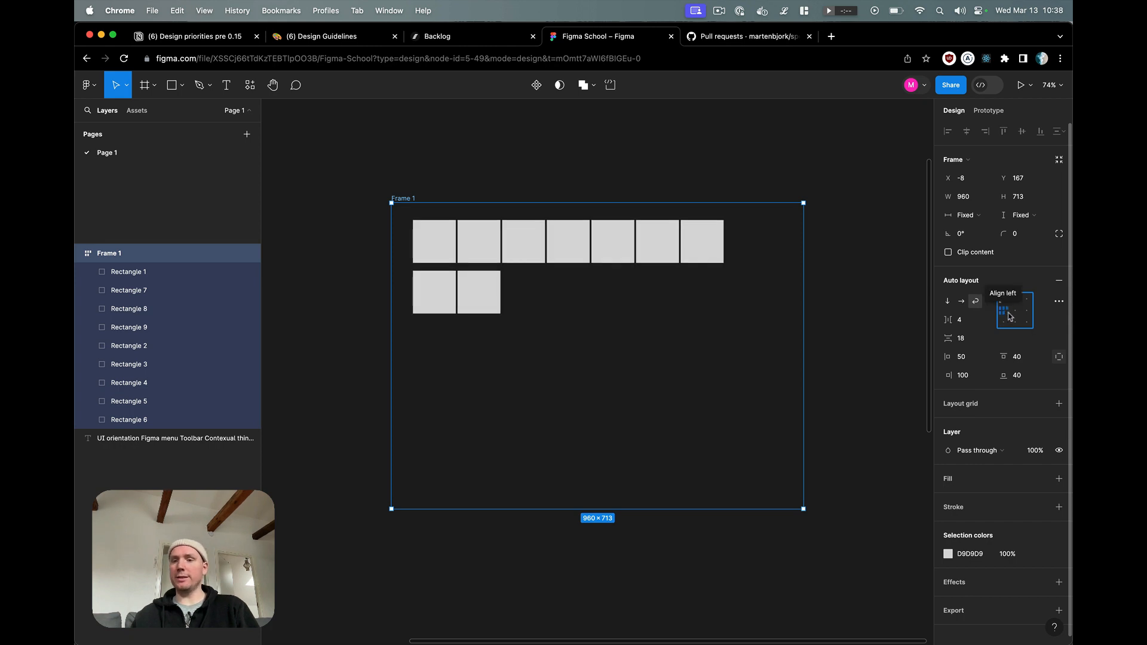
Step: Resize all nine squares in the frame to 210 wide and 140 high, trying smaller widths on the way
left_click(452, 248)
key("super+a")
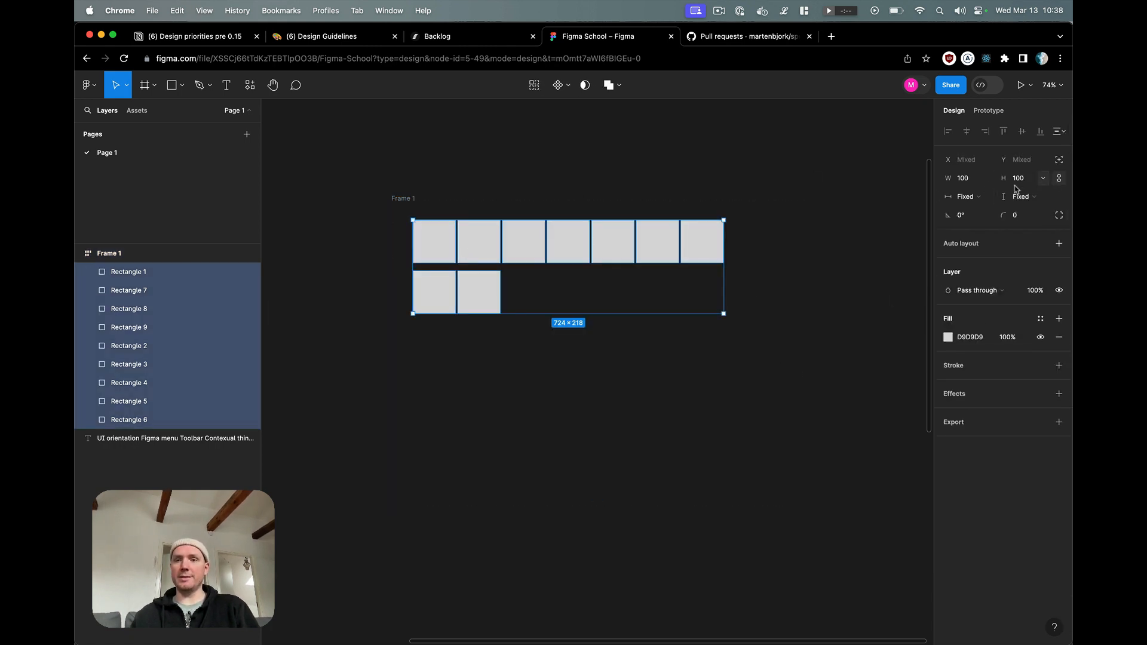
left_click(964, 179)
type("140")
key("Return")
type("180")
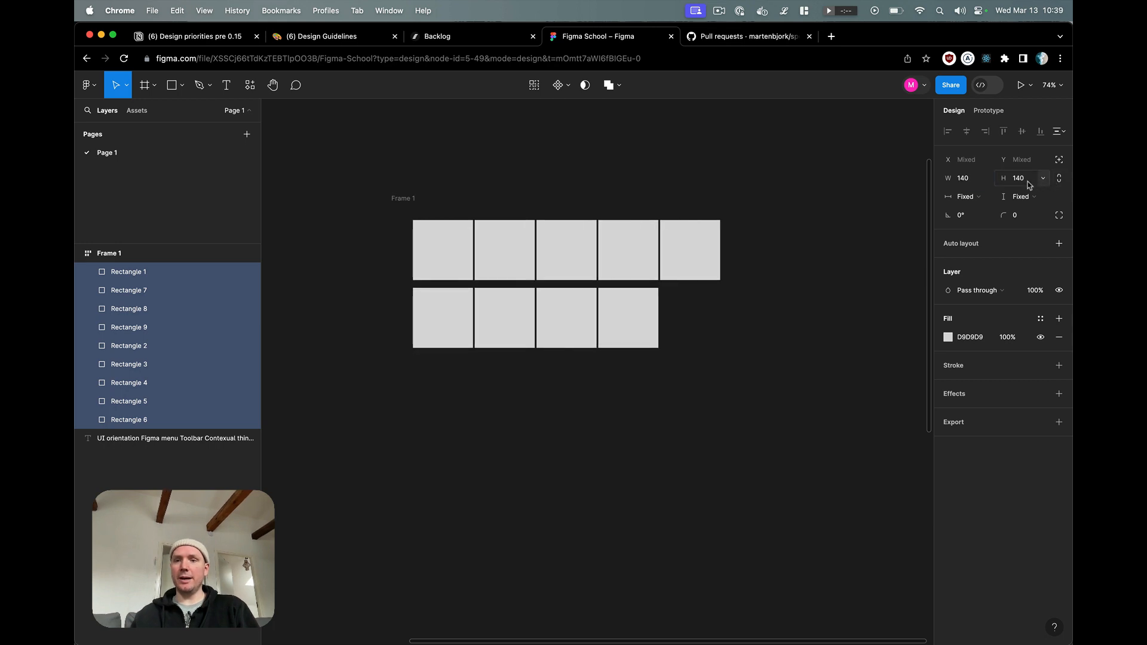
key("Return")
type("210")
key("Return")
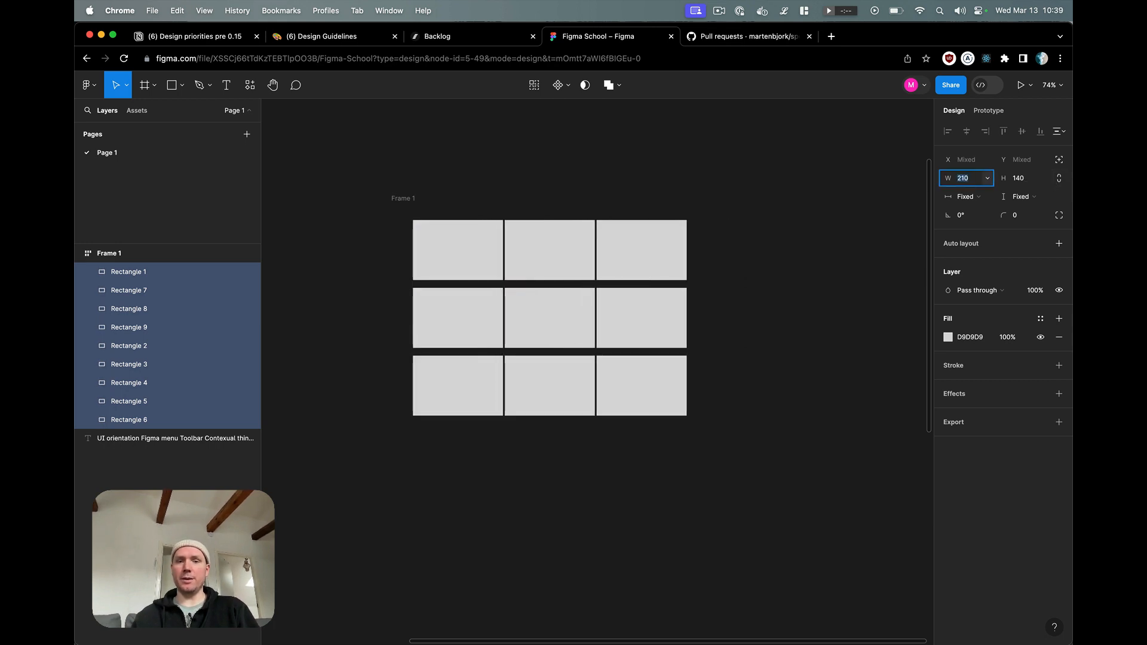
Step: Round the corners of all nine selected rectangles with a radius of 30
left_click(1026, 214)
type("30")
key("Return")
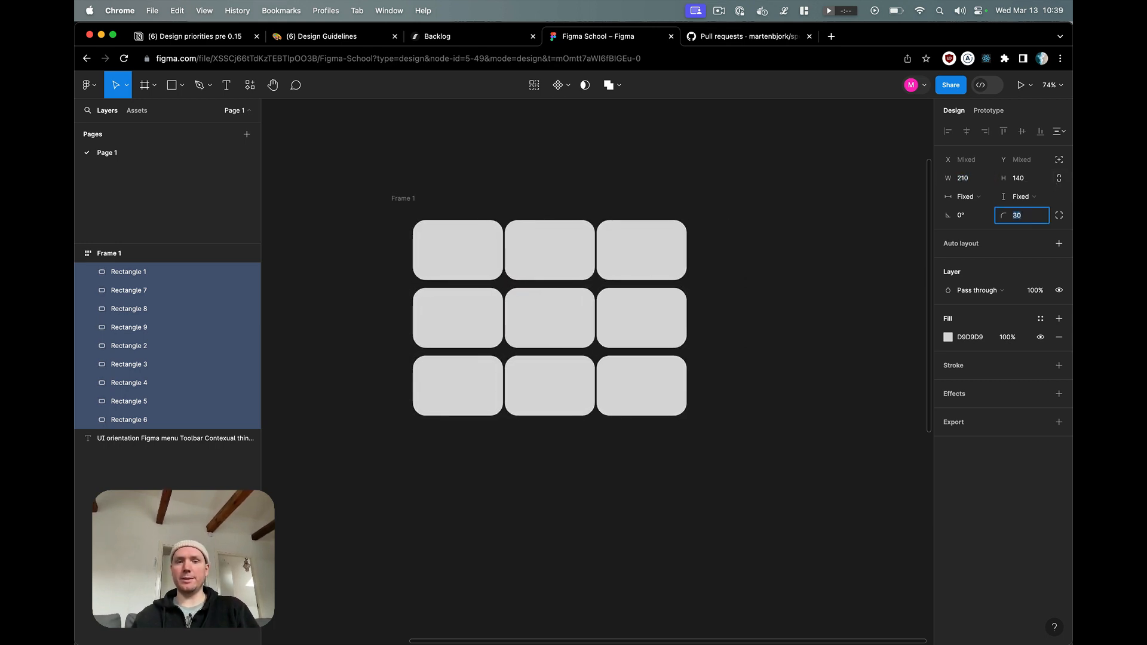
Step: Align Frame 1's contents to top center and widen the frame symmetrically to about 1322
left_click(403, 198)
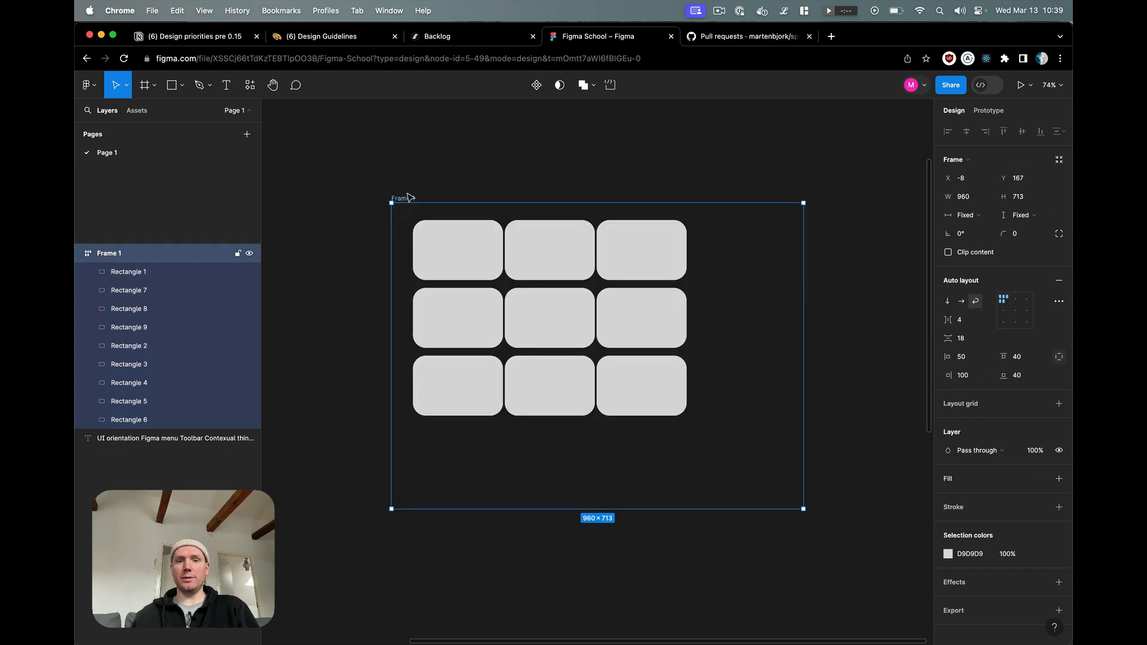
left_click(1015, 299)
left_click_drag(805, 443, 880, 442)
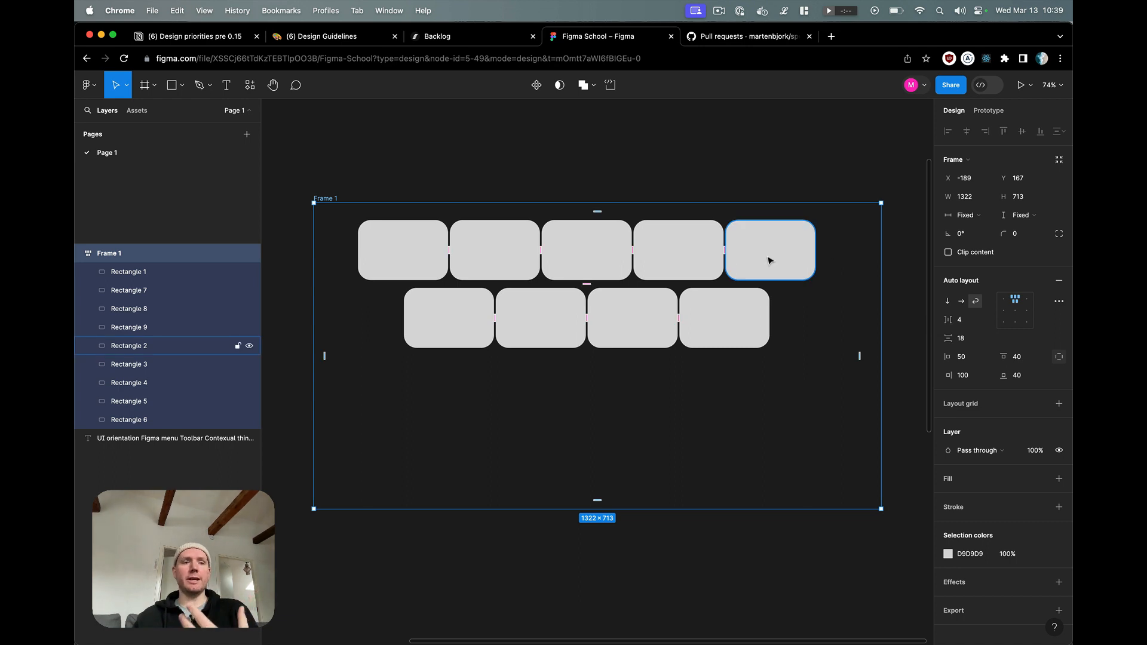
Step: Place a copy of the upper row's fourth rectangle above the frame, and delete that copy
left_click(657, 257)
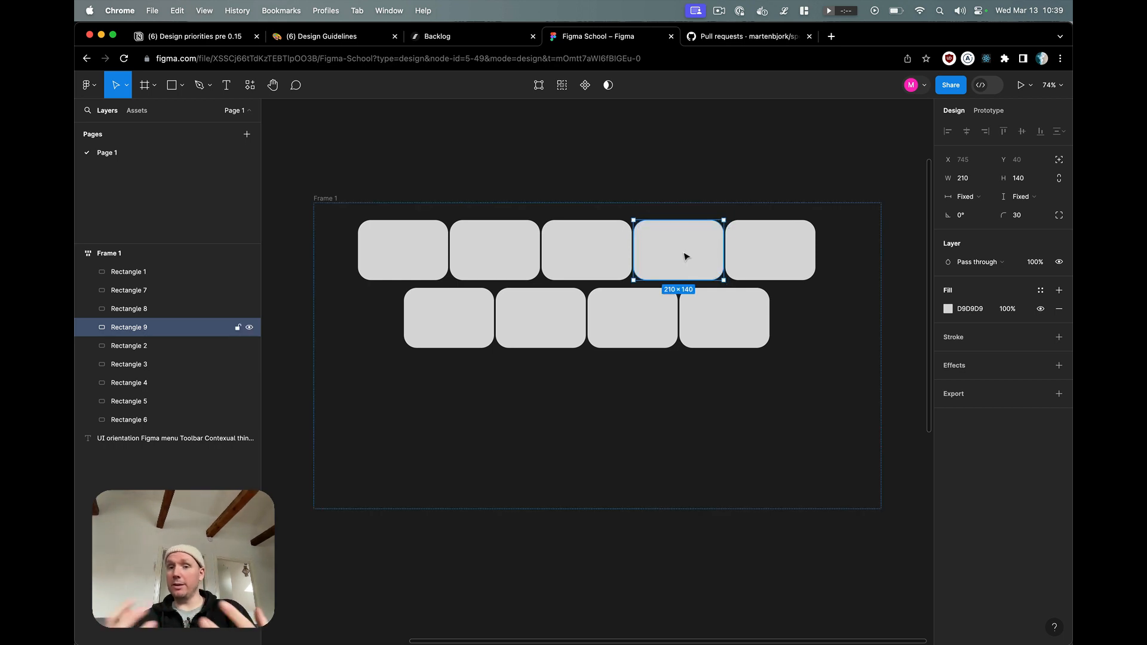
left_click_drag(685, 258, 681, 142)
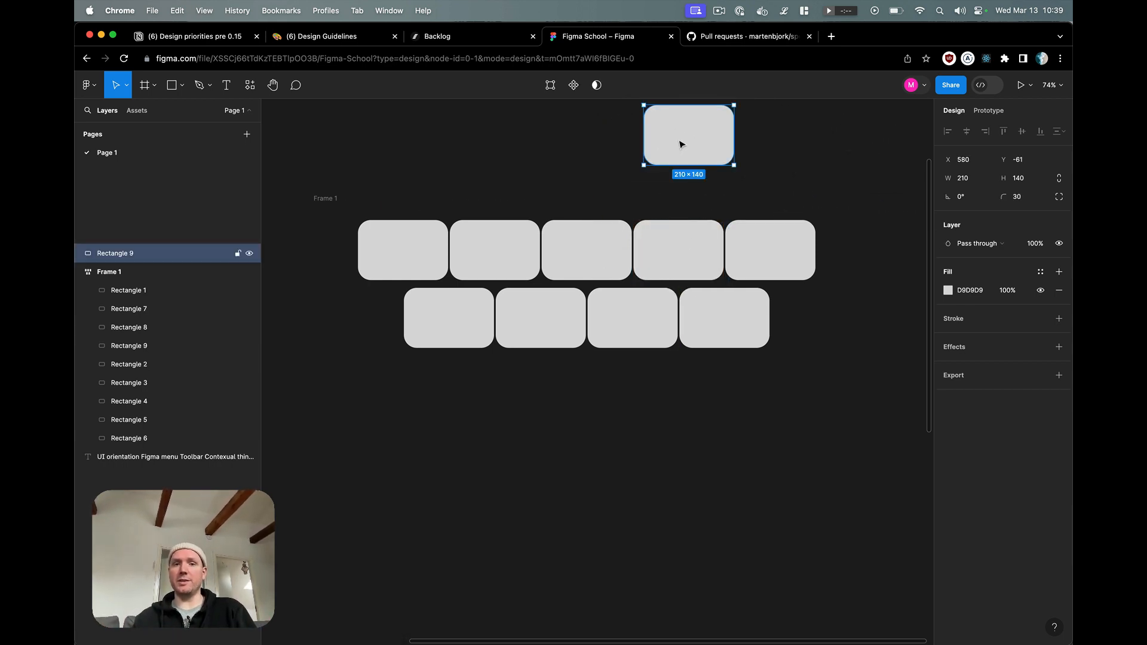
key("Delete")
Step: Wrap the upper row's fourth rectangle in its own frame and expand that frame in the layer list
double_click(690, 261)
key("Escape")
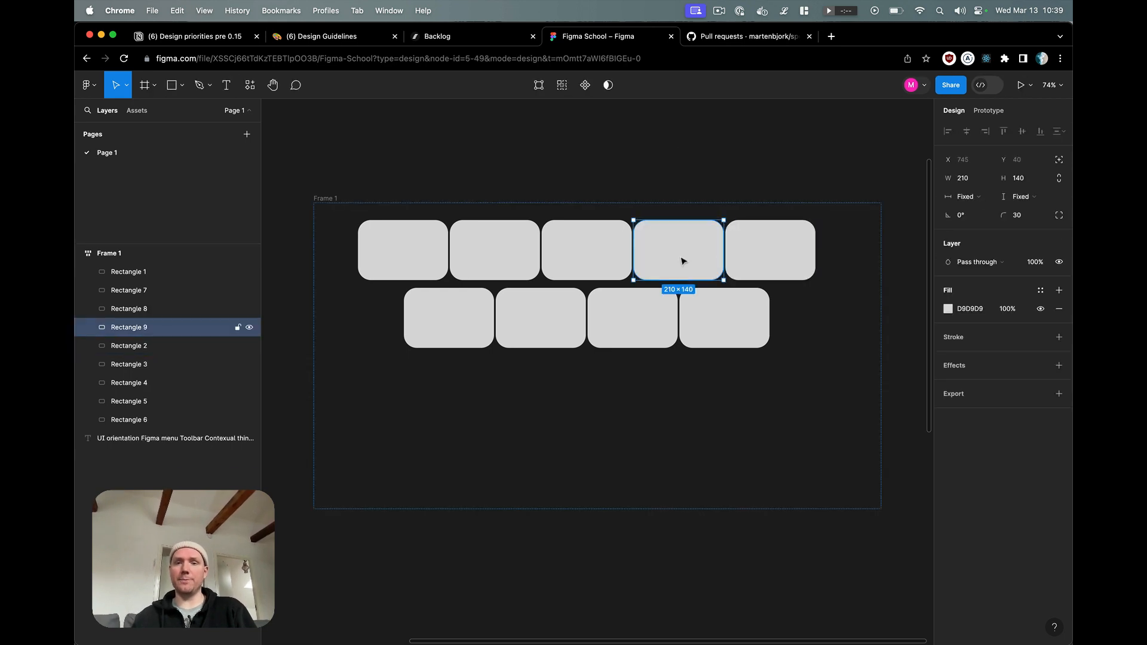
left_click_drag(696, 257, 691, 249)
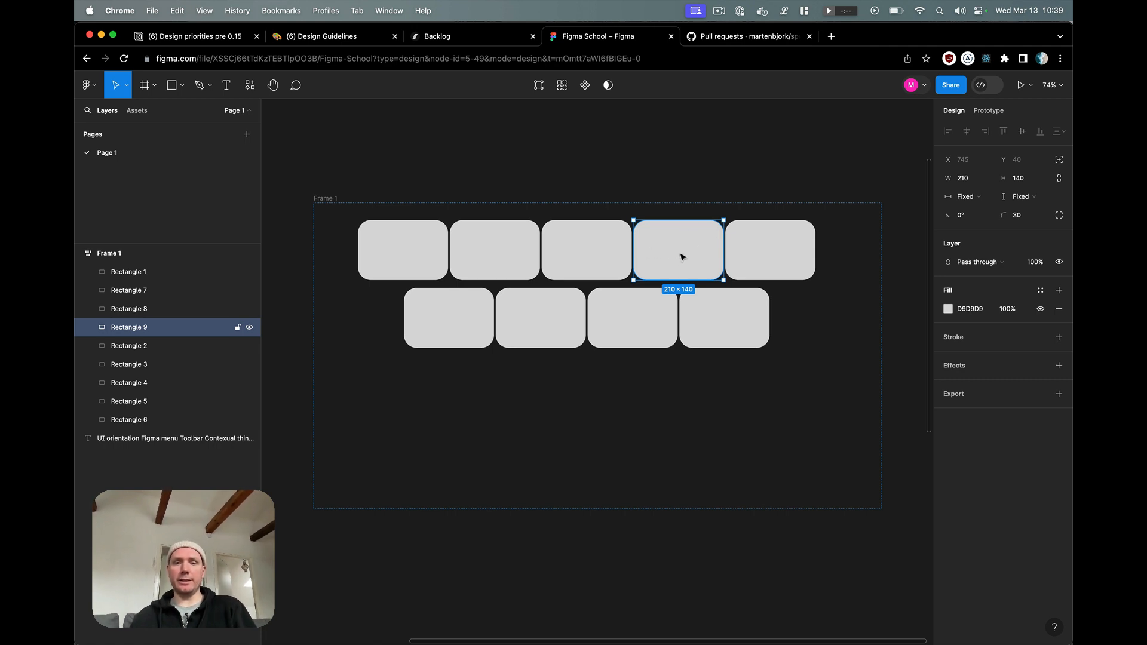
mouse_move(673, 257)
left_mouse_down()
mouse_move(702, 259)
mouse_move(683, 239)
mouse_move(663, 254)
mouse_move(689, 264)
mouse_move(681, 248)
left_mouse_up()
right_click(682, 243)
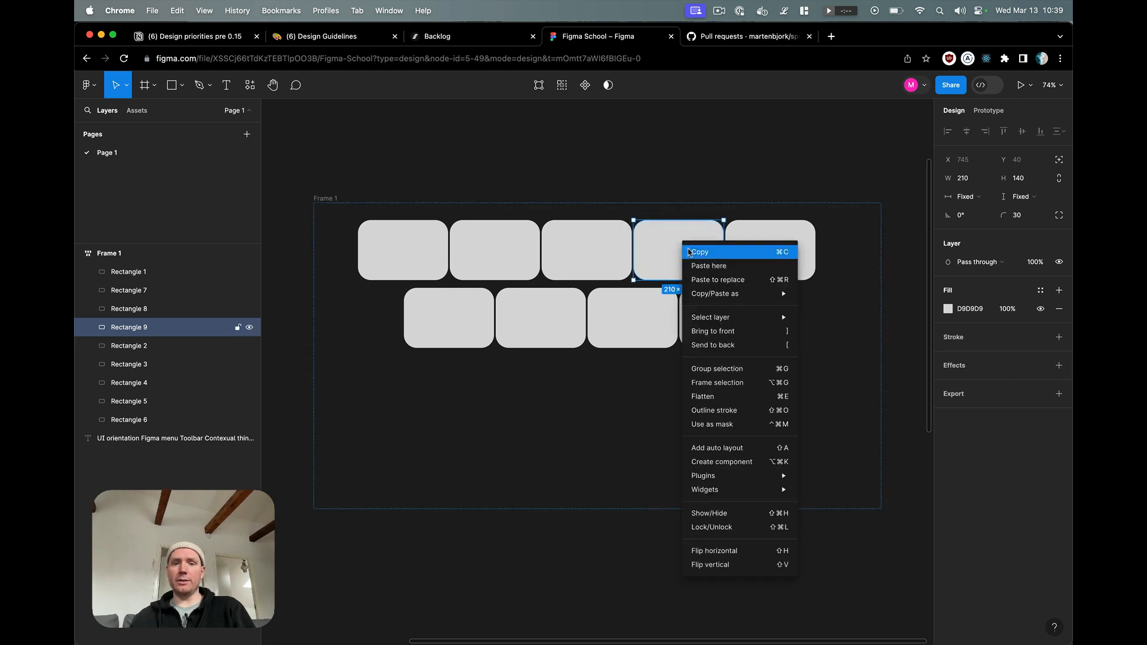
left_click(715, 390)
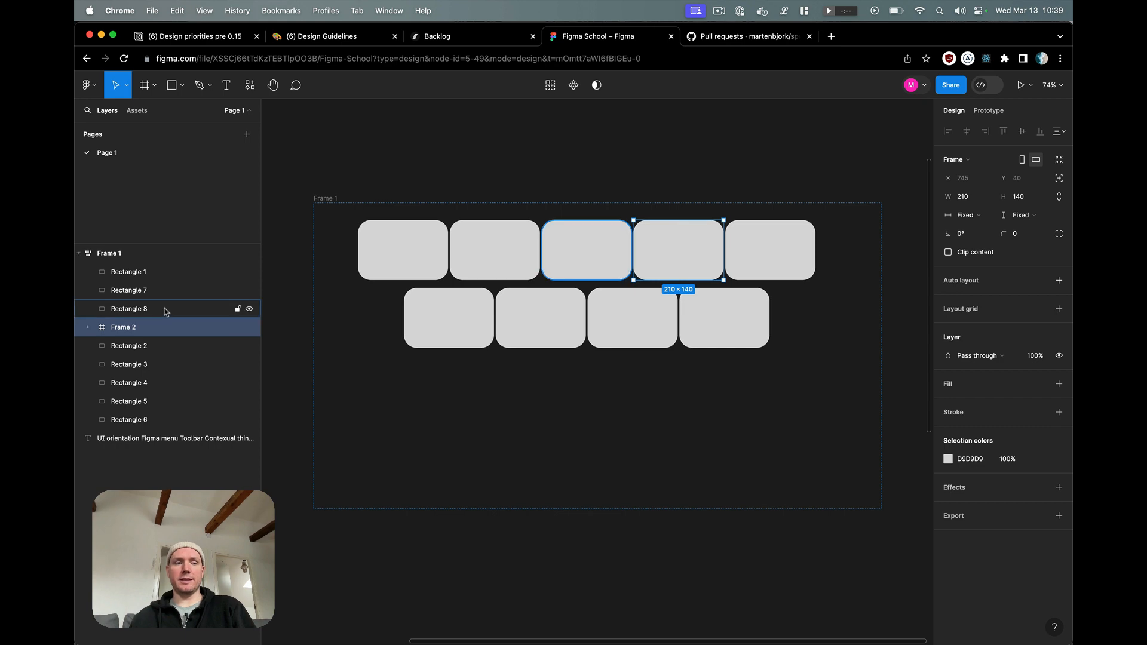
left_click(88, 327)
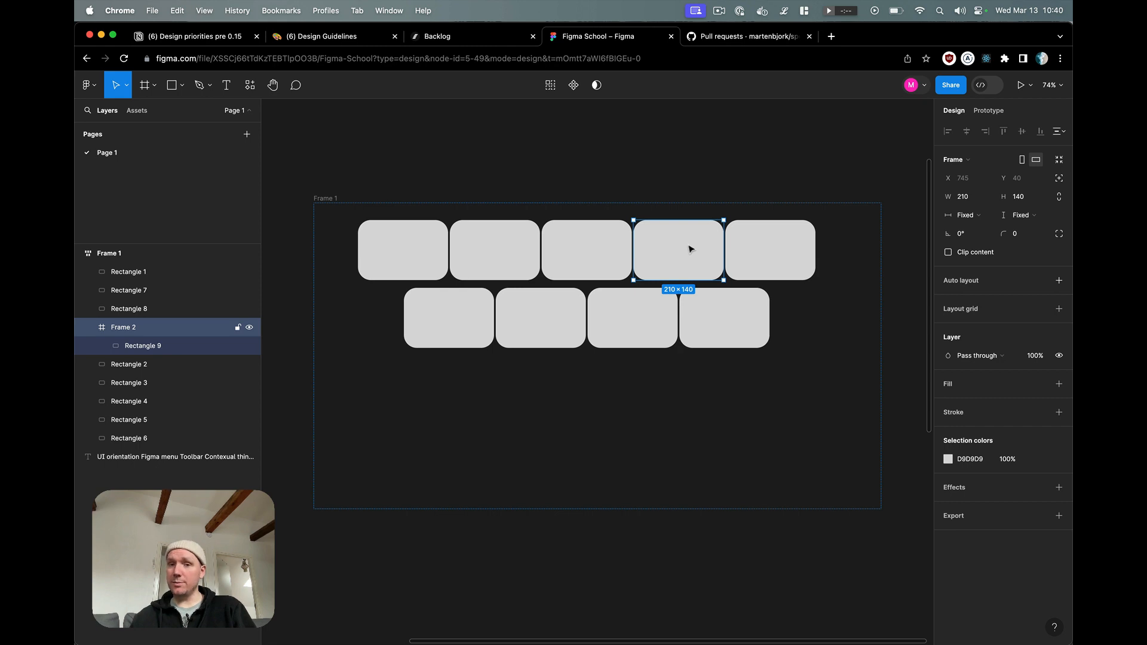
Step: Draw a circle about 84 × 84 inside the new nested frame and center it horizontally and vertically
key("r")
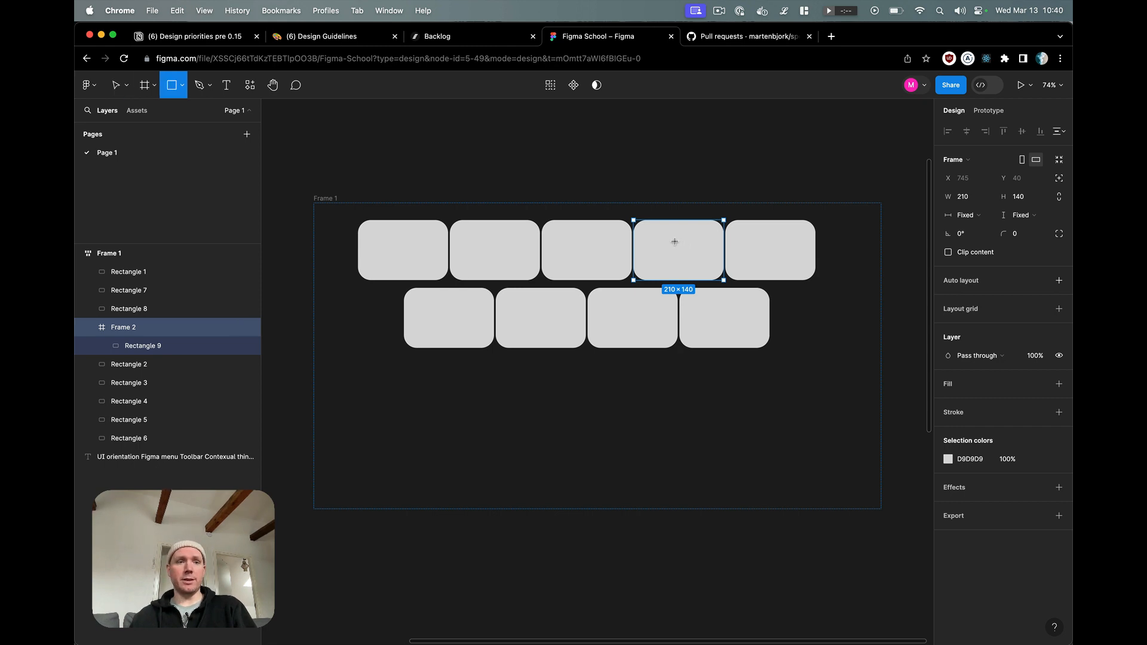
key("o")
left_click_drag(667, 235, 705, 264)
left_click(967, 132)
left_click(1022, 132)
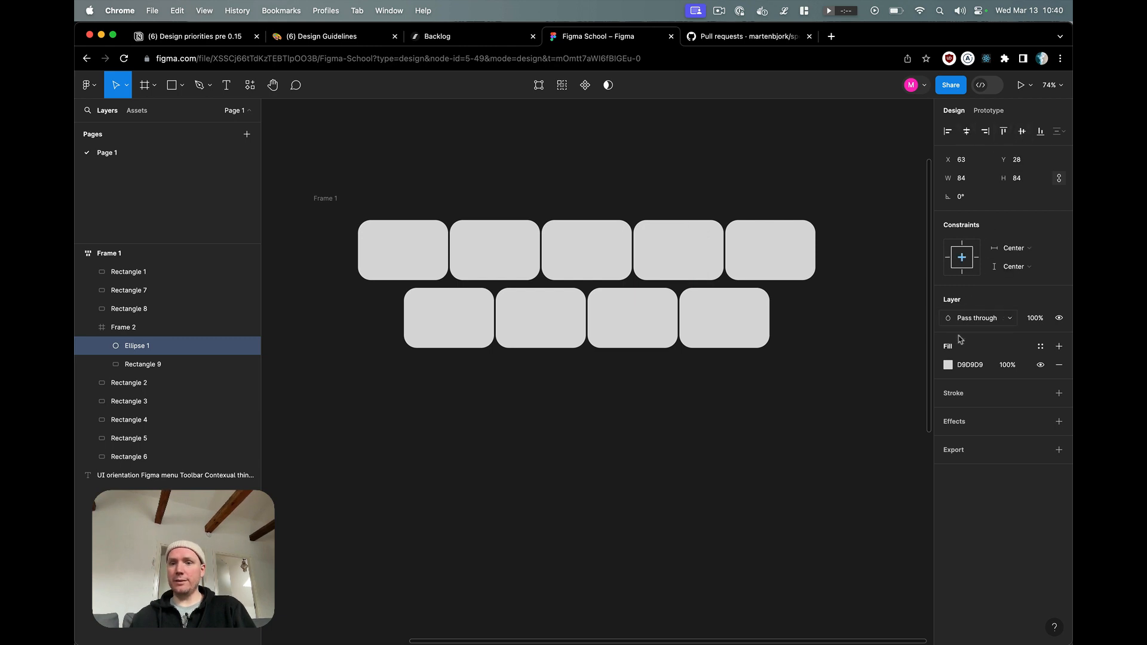
Step: Fill the circle with red FF0000 and leave it selected
left_click(948, 365)
left_click(854, 533)
type("FF0000")
key("Return")
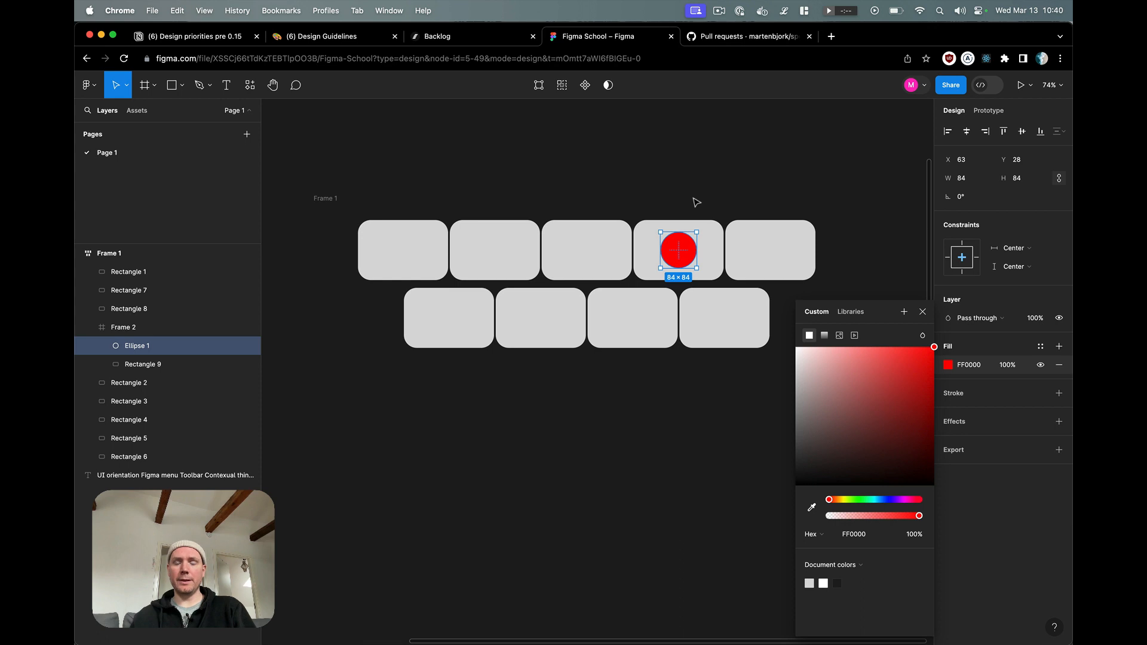
left_click(712, 257)
left_click(683, 256)
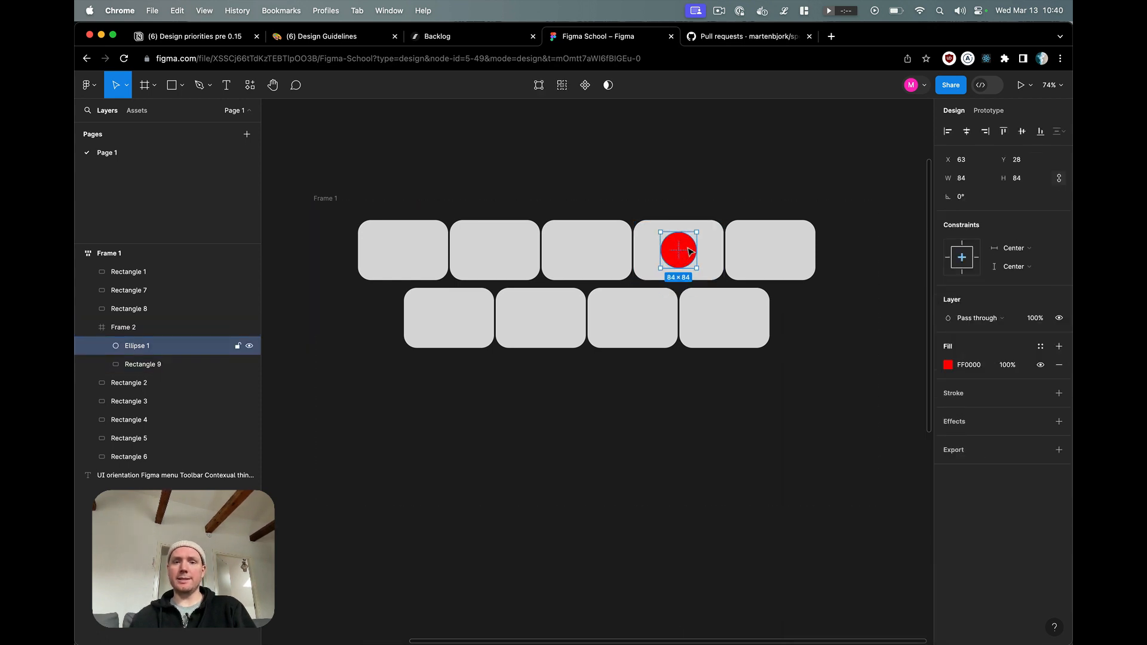
Step: Nudge the red circle up and sideways until it overlaps the nested frame's upper edge, at X 33 and Y -42
left_click(135, 331)
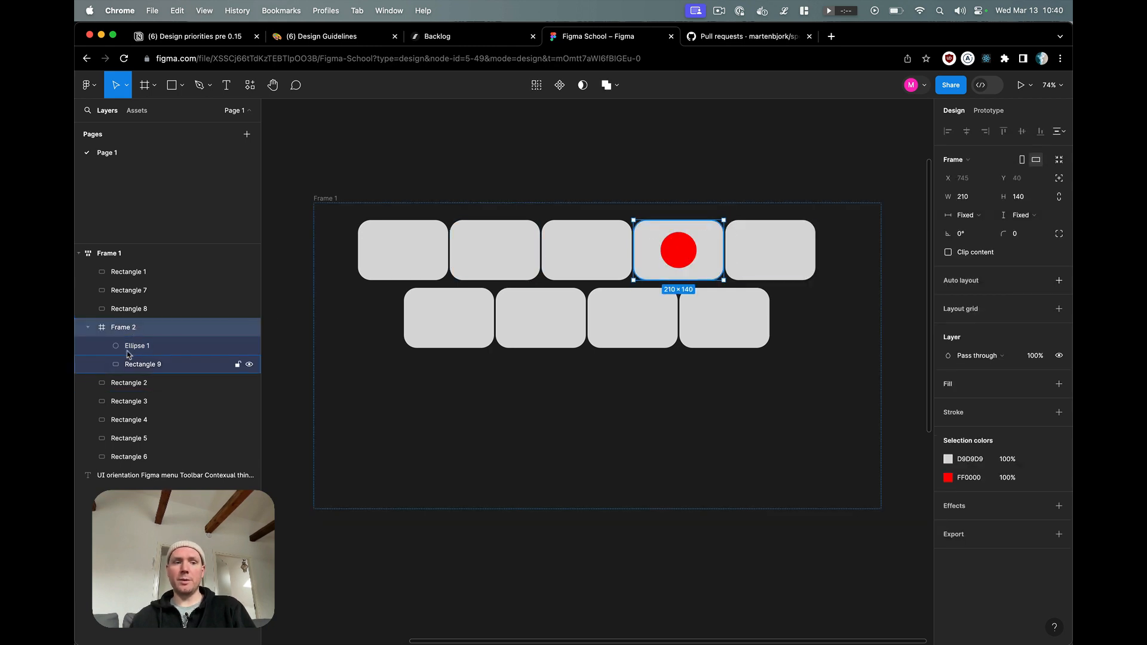
left_click(127, 351)
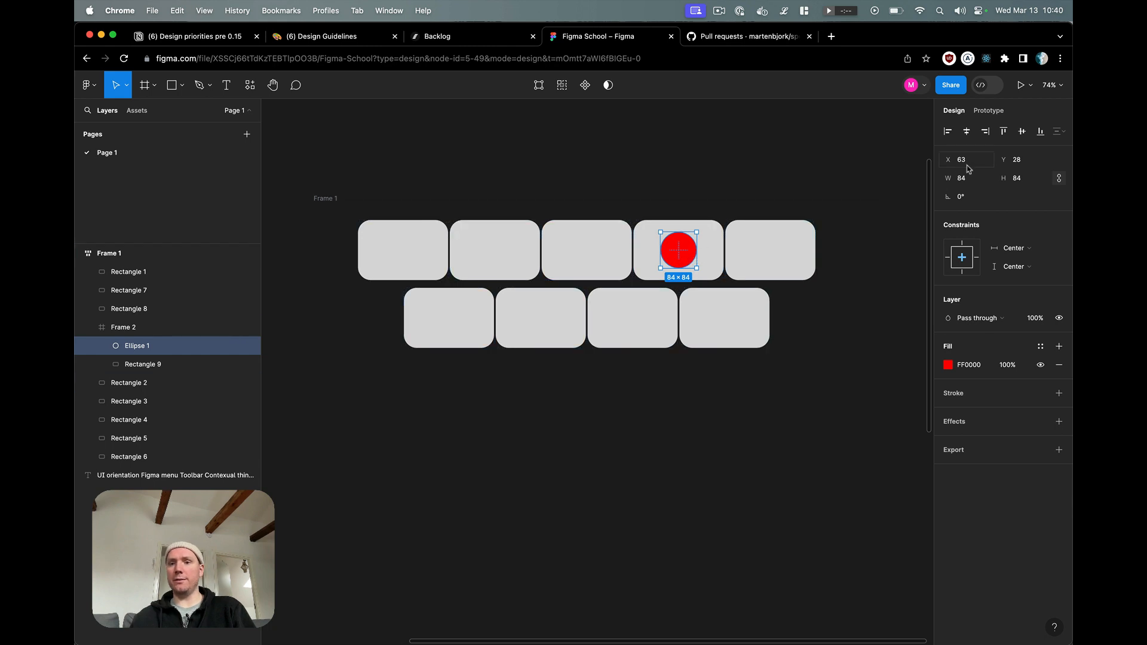
key("shift+Up")
key("shift+Up")
key("shift+Up")
key("shift+Up")
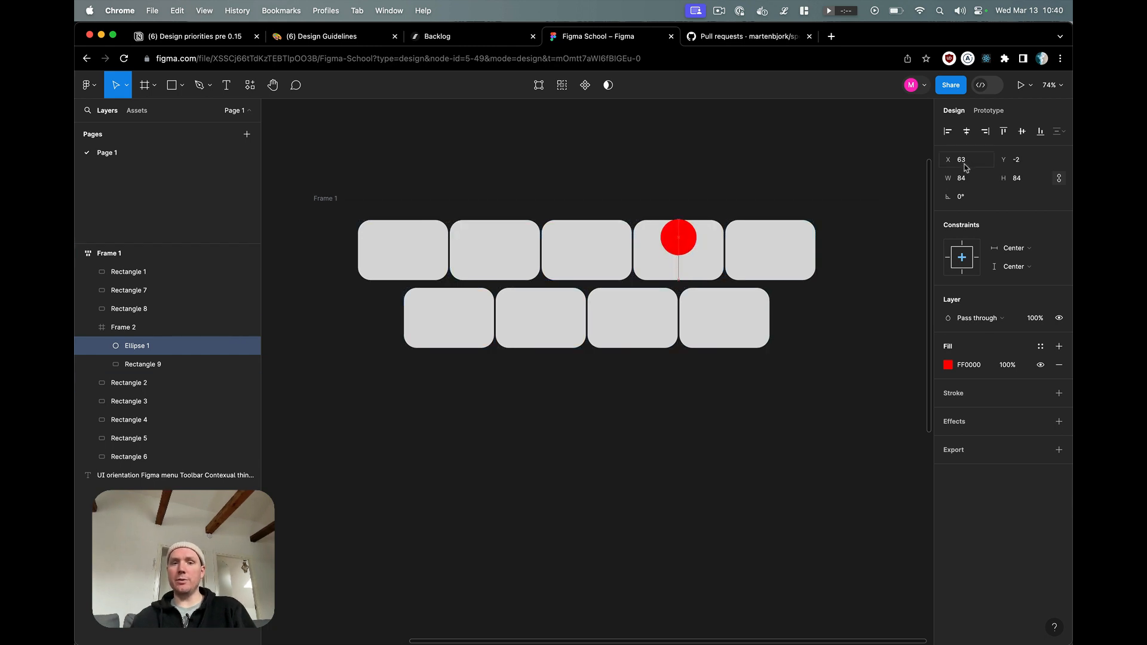
key("shift+Left")
key("shift+Left")
key("shift+Left")
key("shift+Left")
key("shift+Up")
key("shift+Up")
key("shift+Up")
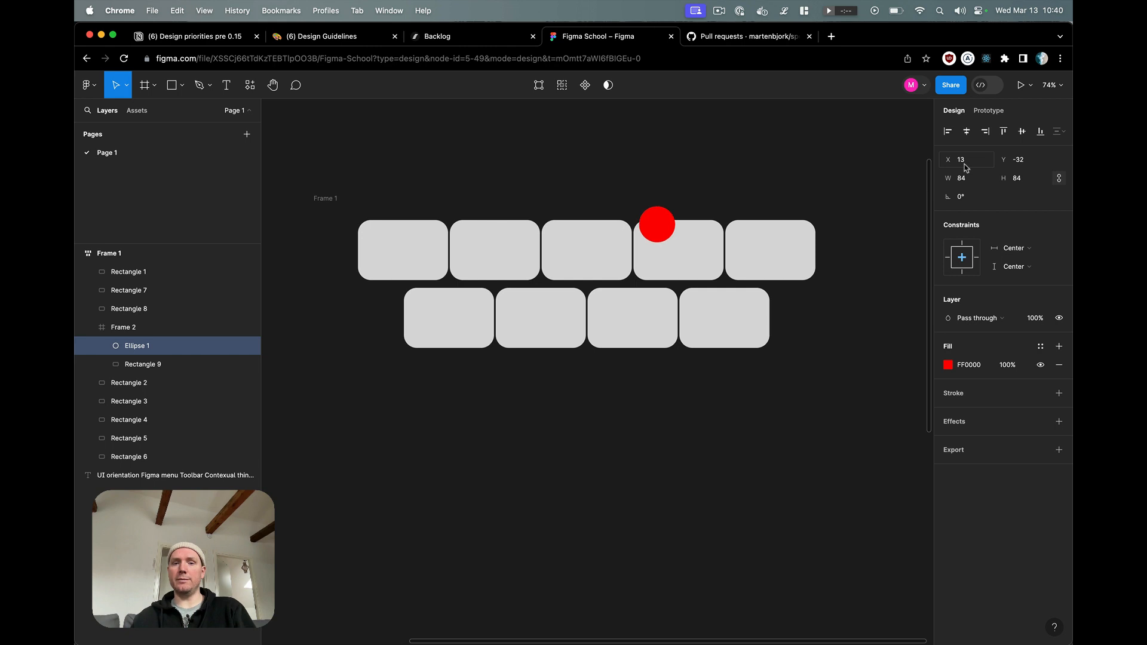
key("shift+Right")
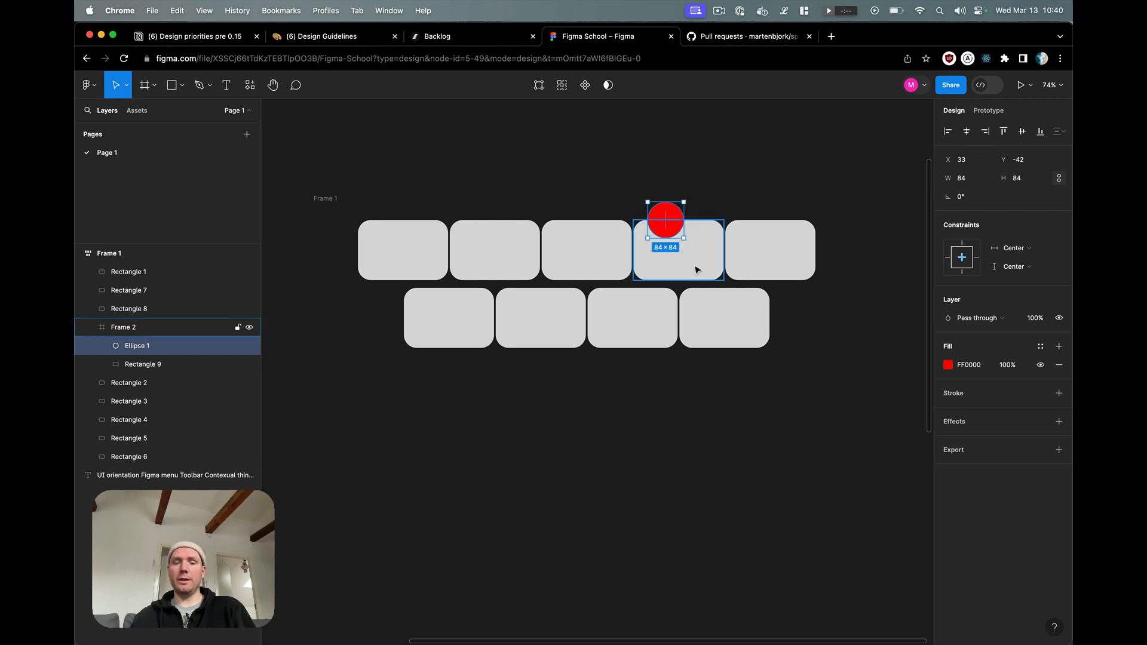
Step: Shrink the red circle to 44 × 44 and place it over the nested frame's upper right corner, at about X 175, Y -12
left_click(680, 428)
left_click(668, 219)
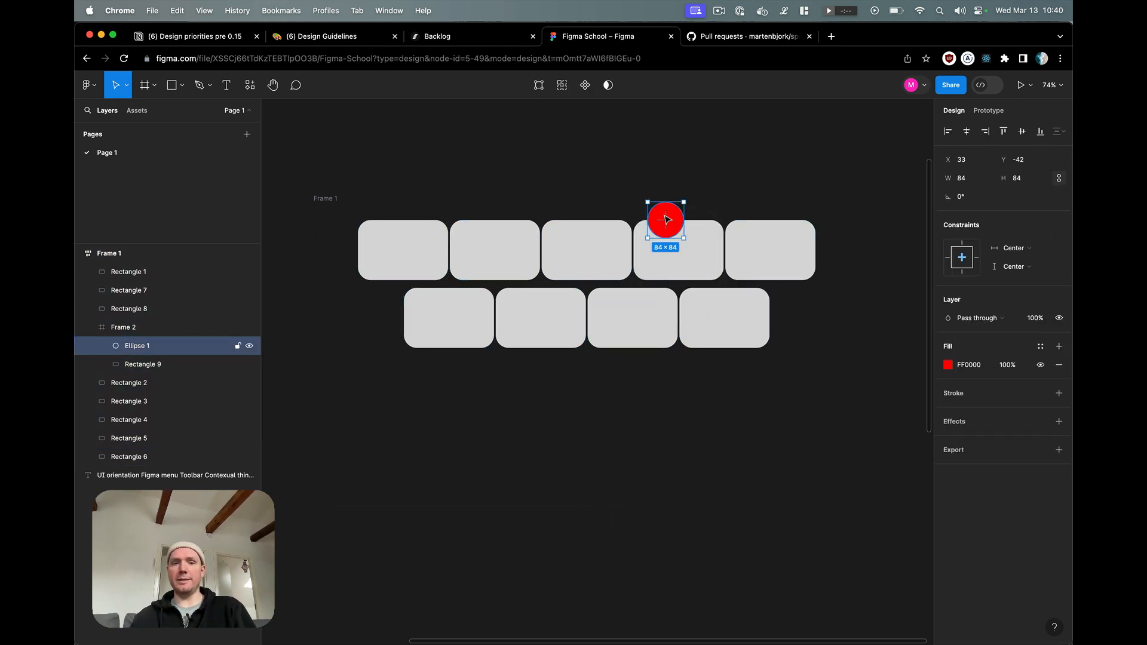
left_click_drag(668, 220, 724, 222)
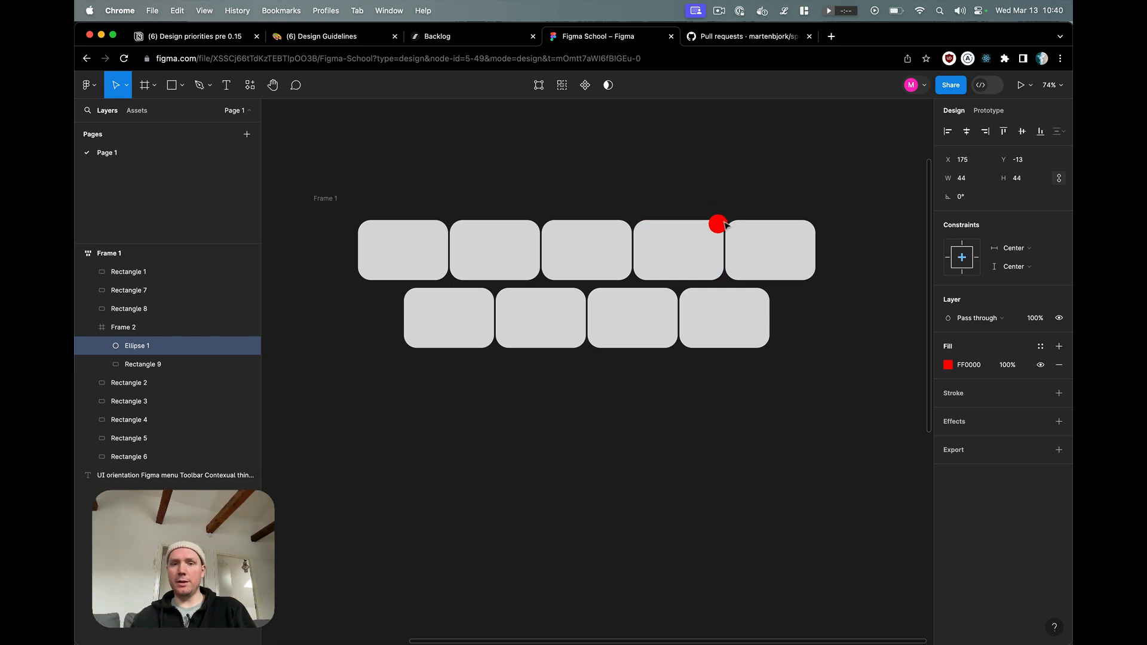
Step: Set the red circle's constraints to Right and Top
left_click(963, 242)
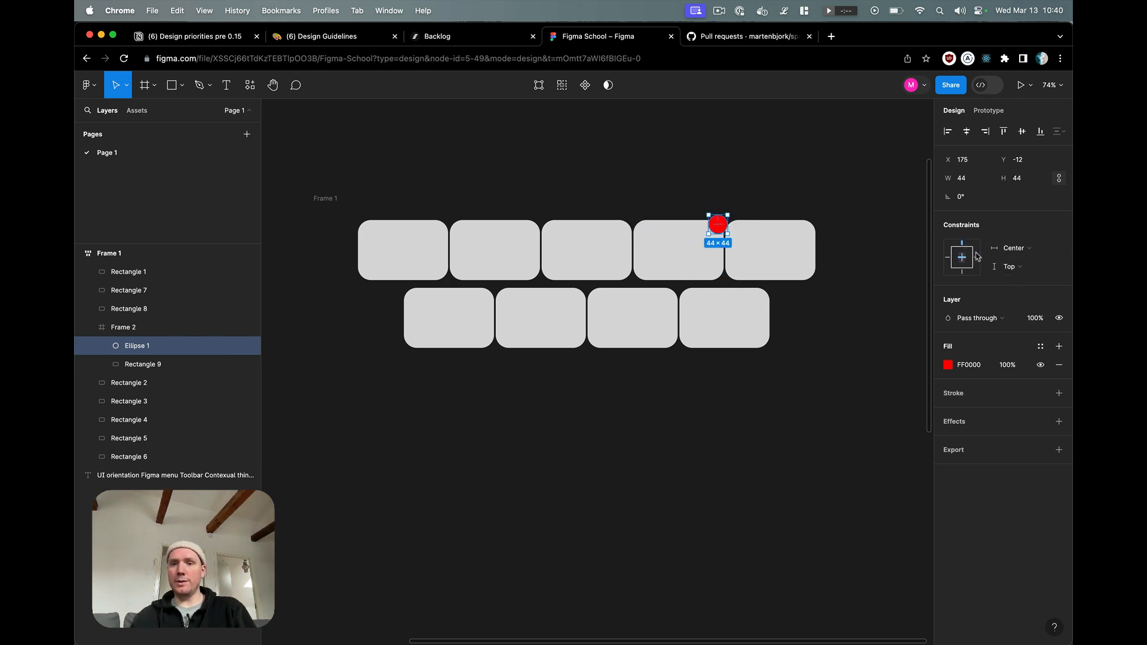
left_click(978, 257)
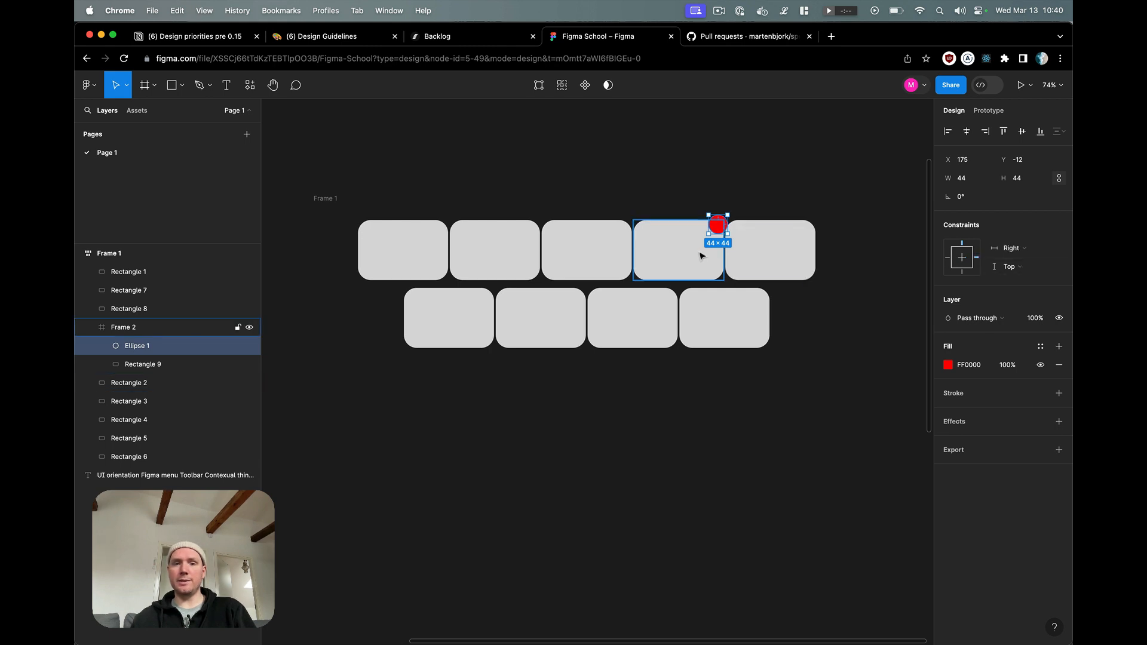
Step: Move the nested frame with the red circle to second place in Frame 1's upper row
left_click(686, 233)
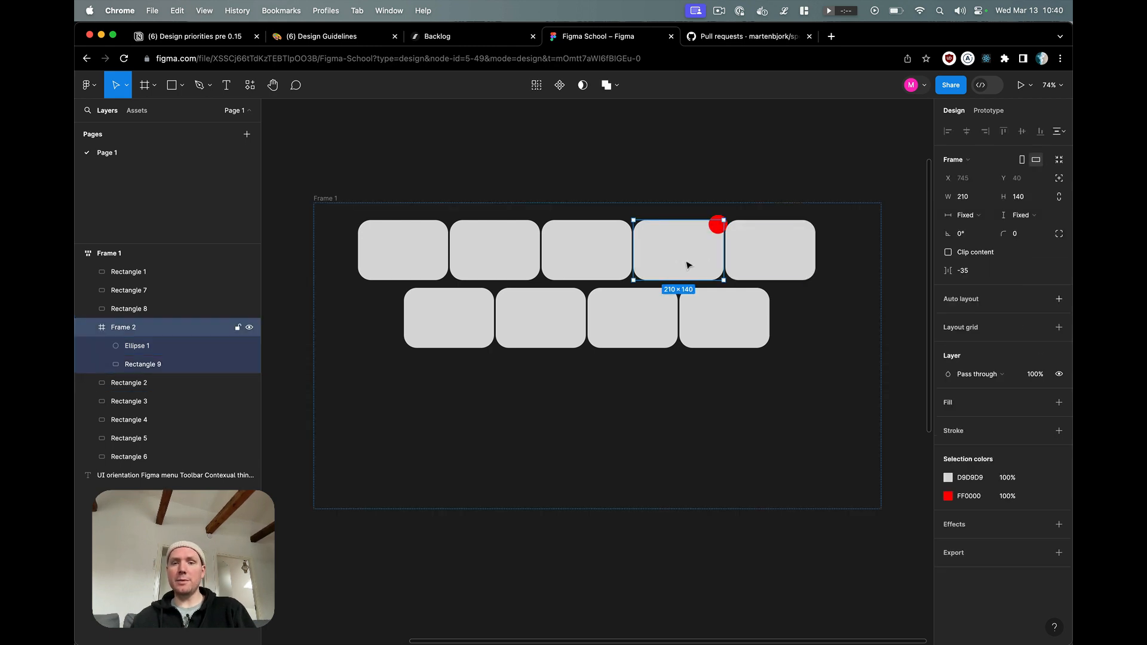
left_click_drag(650, 261, 536, 242)
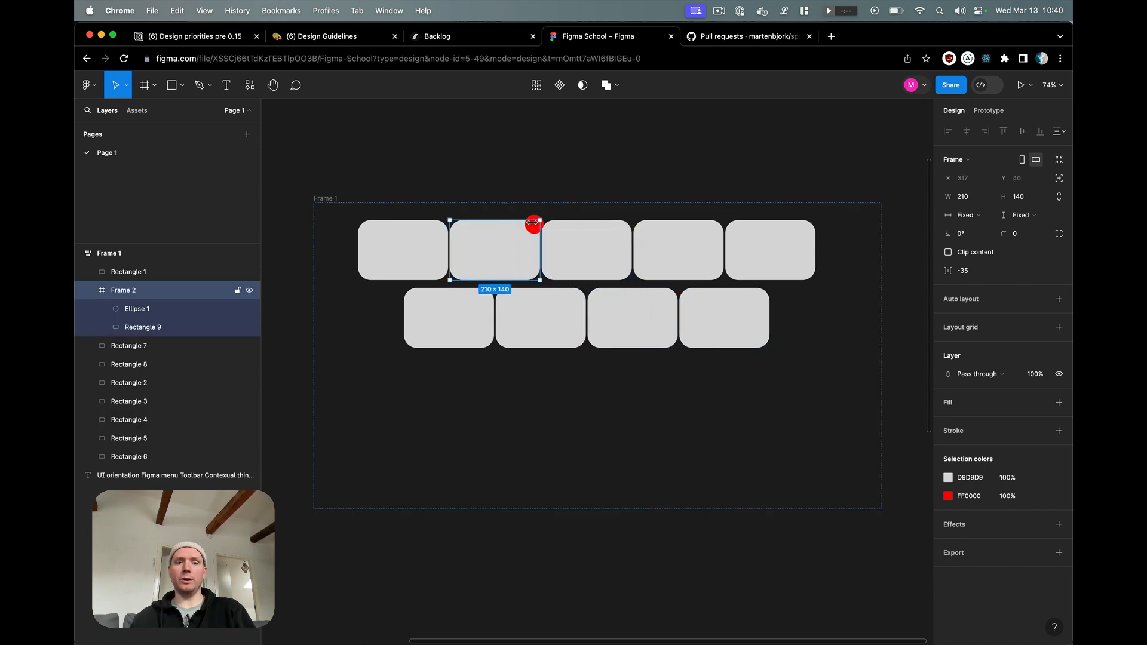
Step: Collapse Frame 2, reorder it below Rectangle 7, and move it with its red circle to second place in Frame 1's lower row
left_click(132, 308)
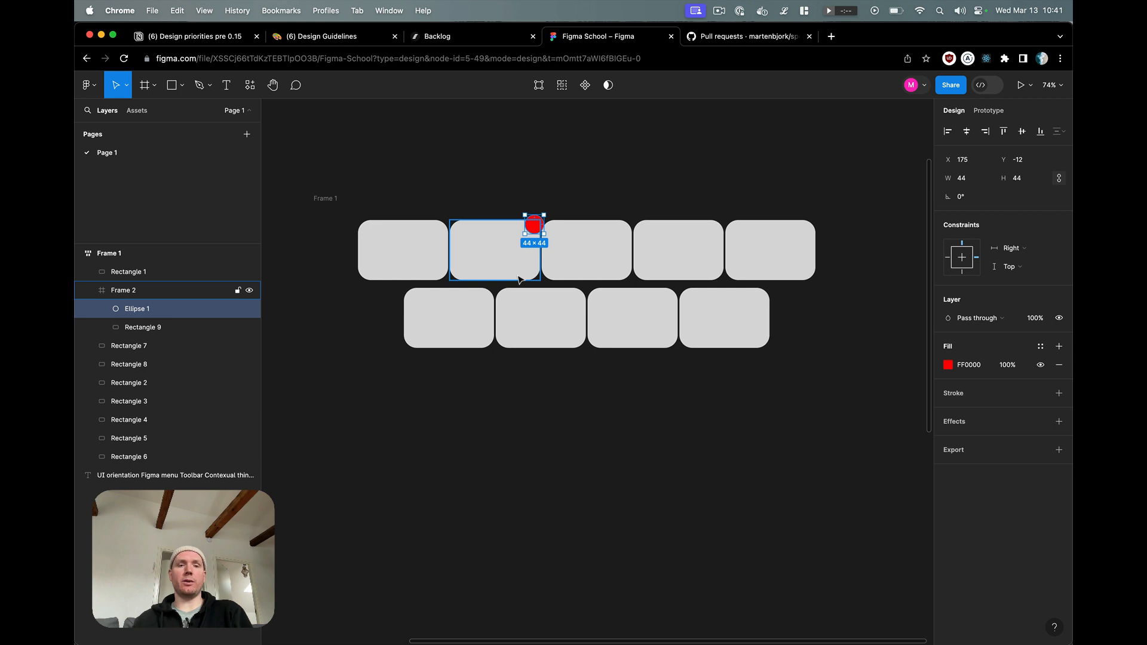
left_click(584, 251)
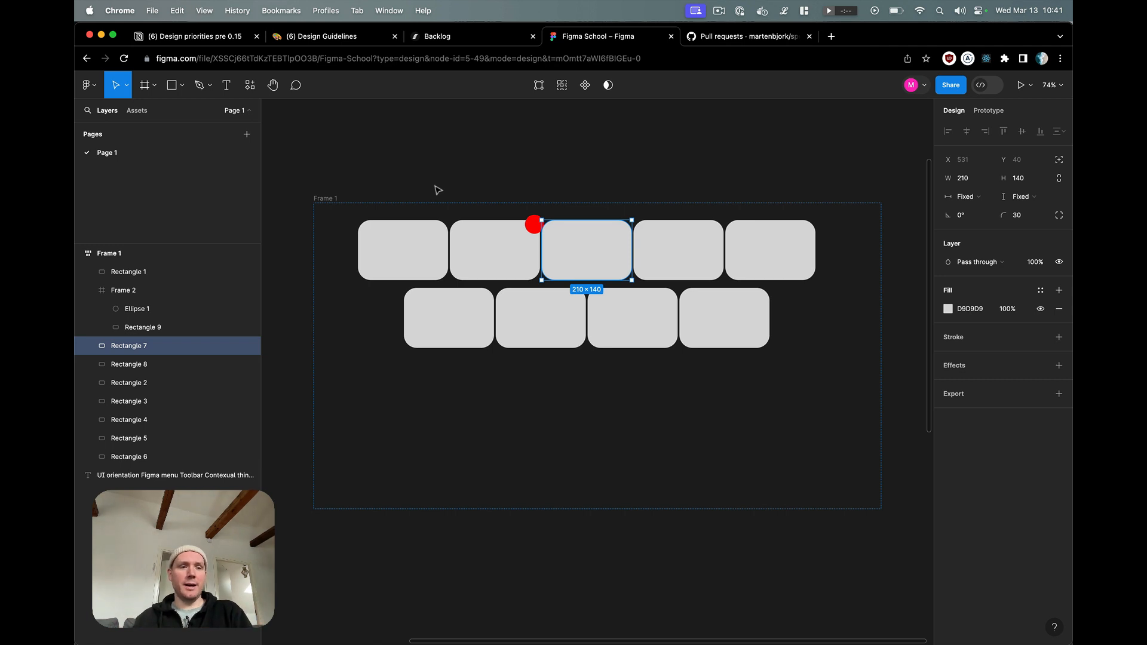
left_click(500, 269)
left_click(90, 290)
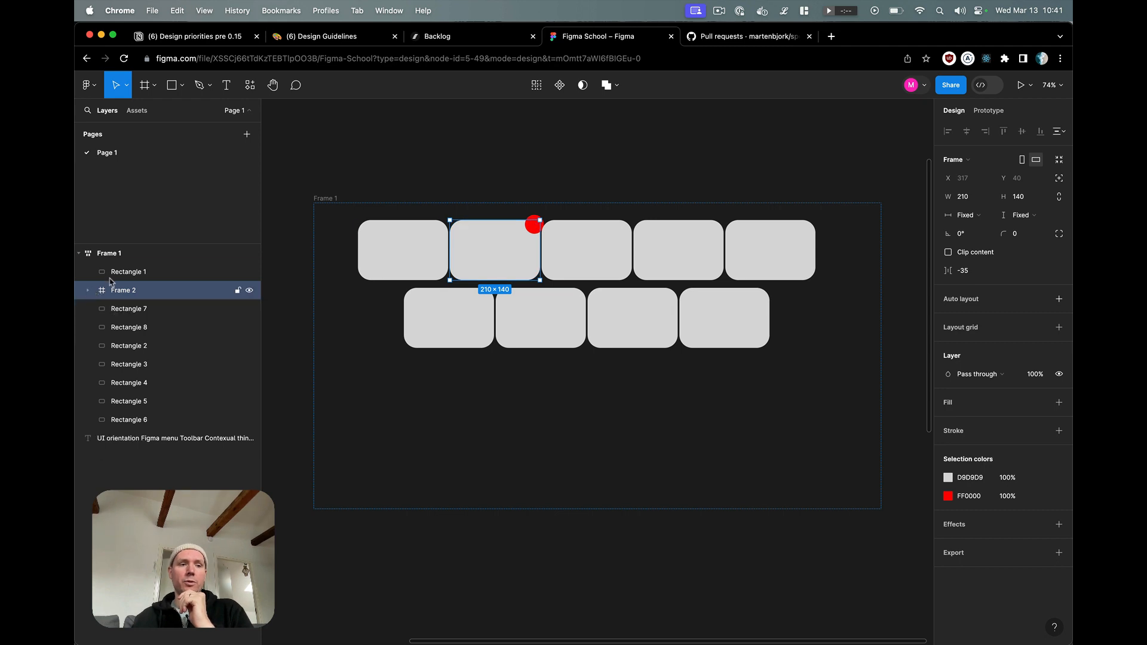
left_click(131, 363)
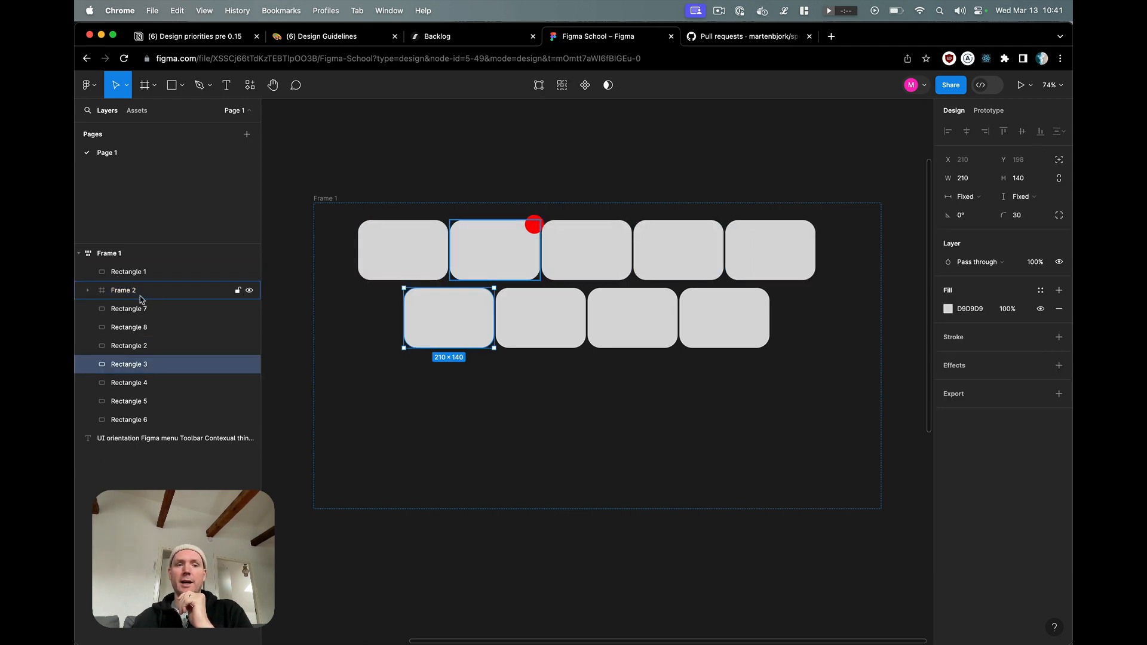
left_click(139, 294)
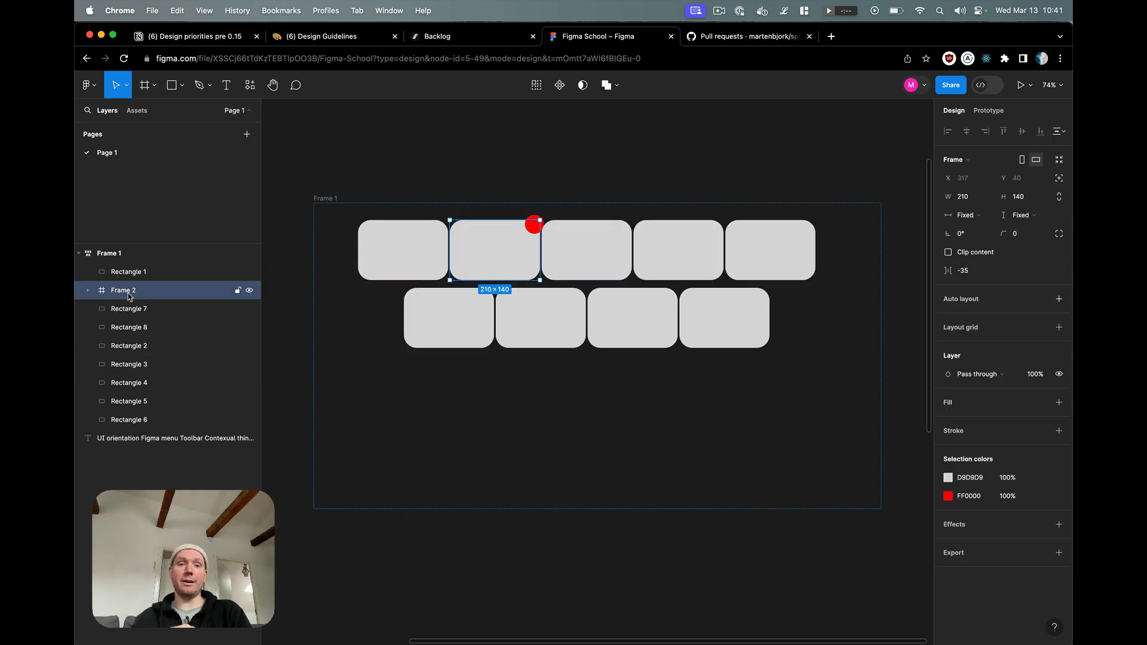
mouse_move(128, 296)
left_mouse_down()
mouse_move(126, 430)
mouse_move(138, 305)
left_mouse_up()
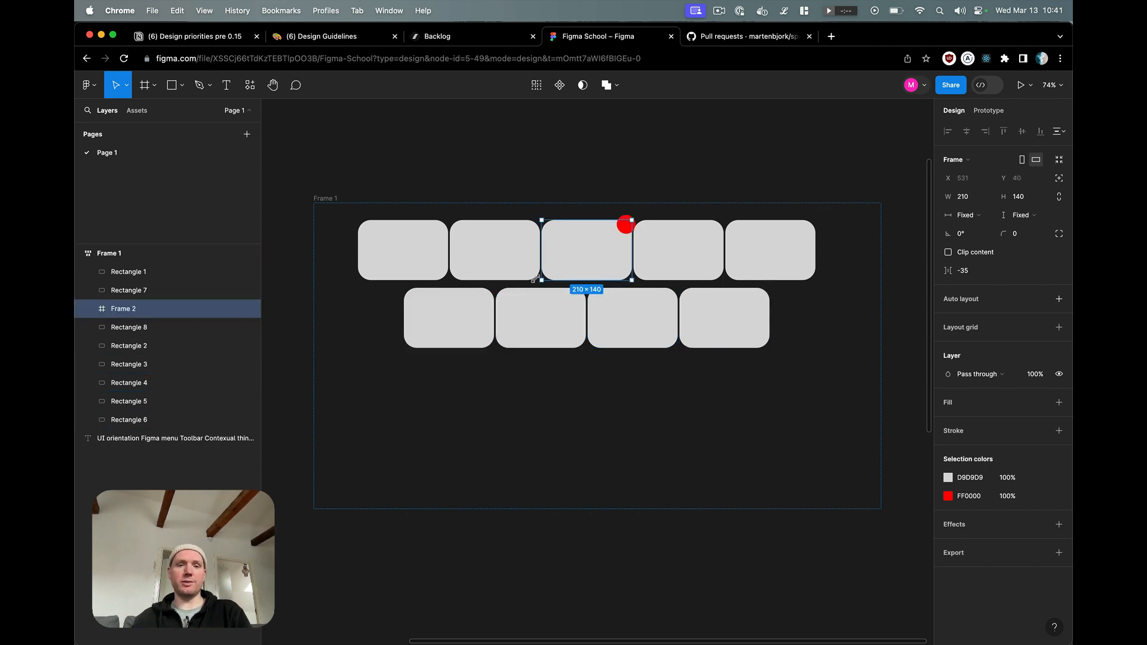
left_click_drag(582, 251, 580, 293)
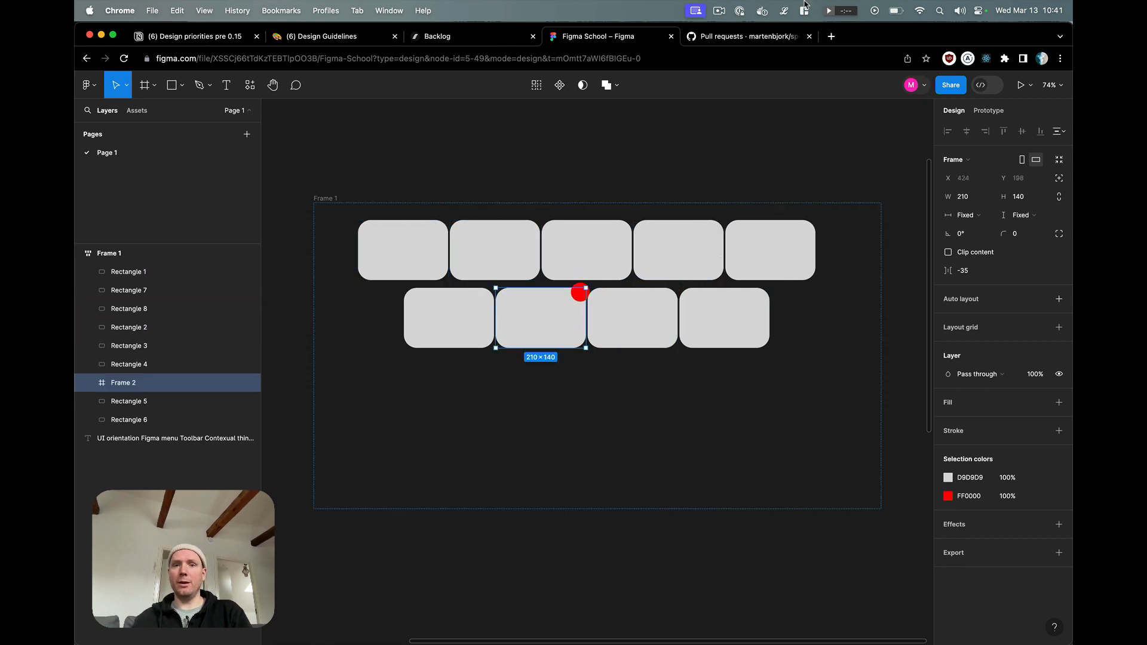
left_click(697, 11)
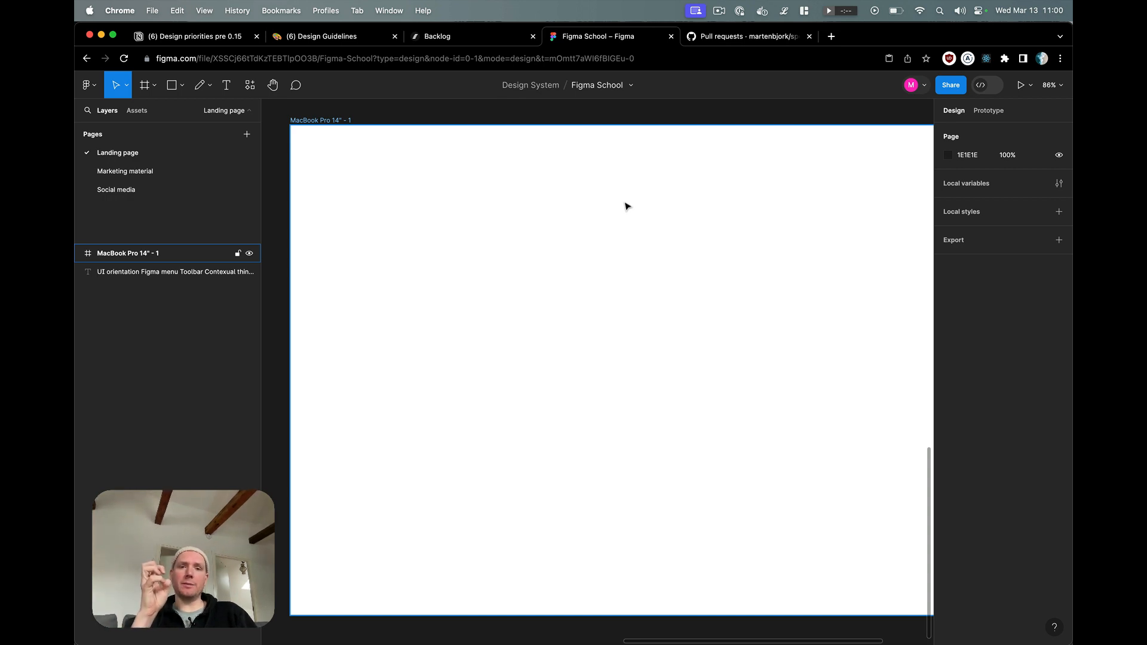
Step: Draw a 76 × 76 square in the MacBook Pro 14" frame and duplicate it twice to form a loose row
key("r")
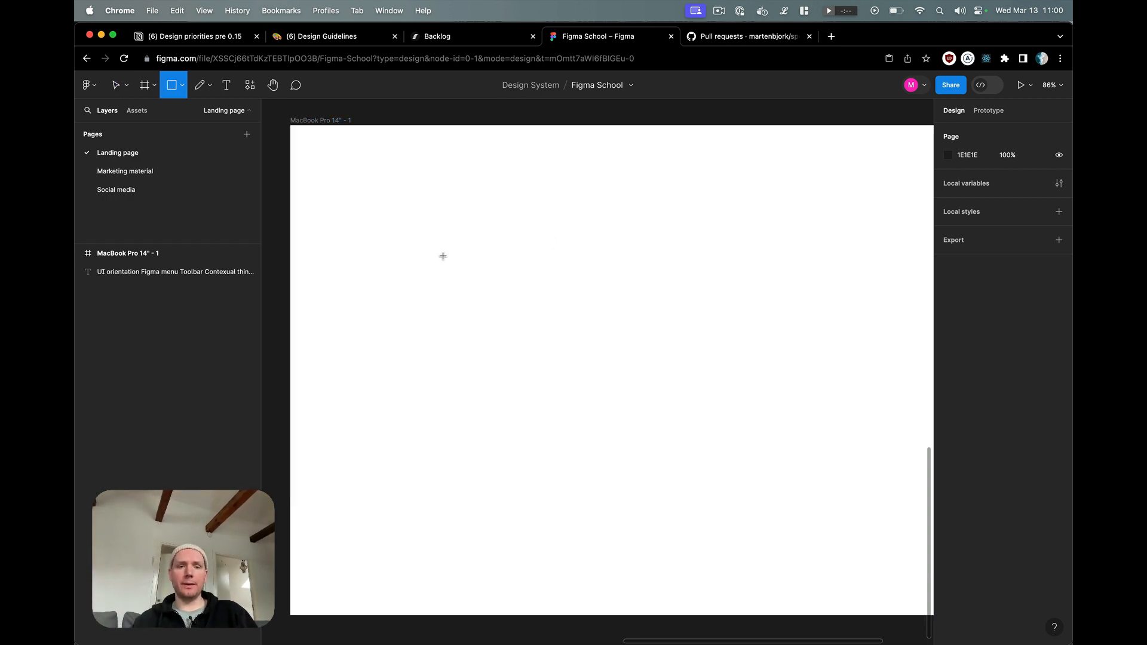
mouse_move(434, 241)
left_mouse_down()
mouse_move(472, 279)
mouse_move(559, 276)
left_mouse_up()
left_click_drag(559, 274, 689, 269)
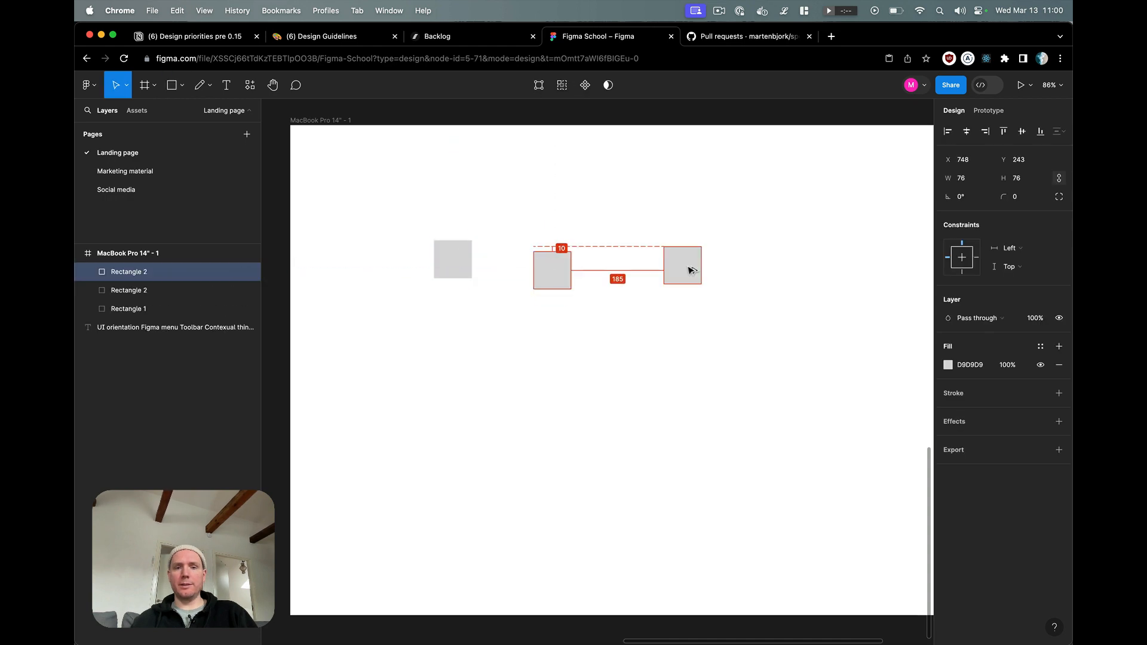
Step: Apply auto layout to the three squares and enlarge the resulting frame to about 794 × 389
left_click(788, 385)
left_click_drag(814, 397, 445, 202)
left_click(1060, 226)
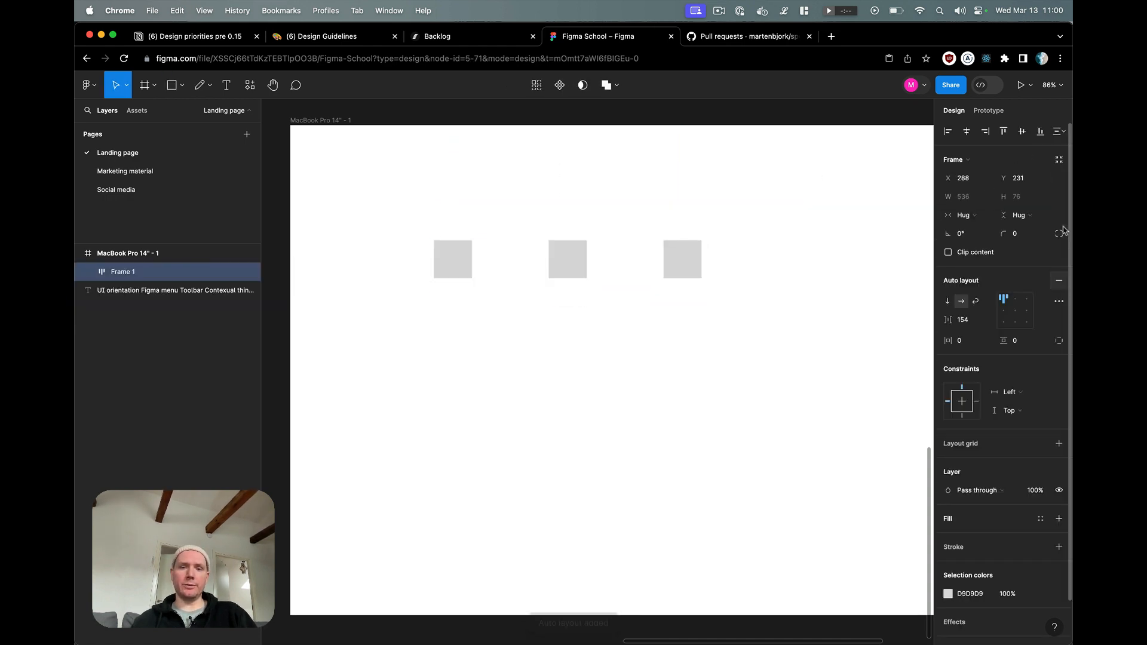
left_click_drag(702, 279, 831, 434)
Step: Set the middle square's horizontal resizing to Fill container
left_click(691, 273)
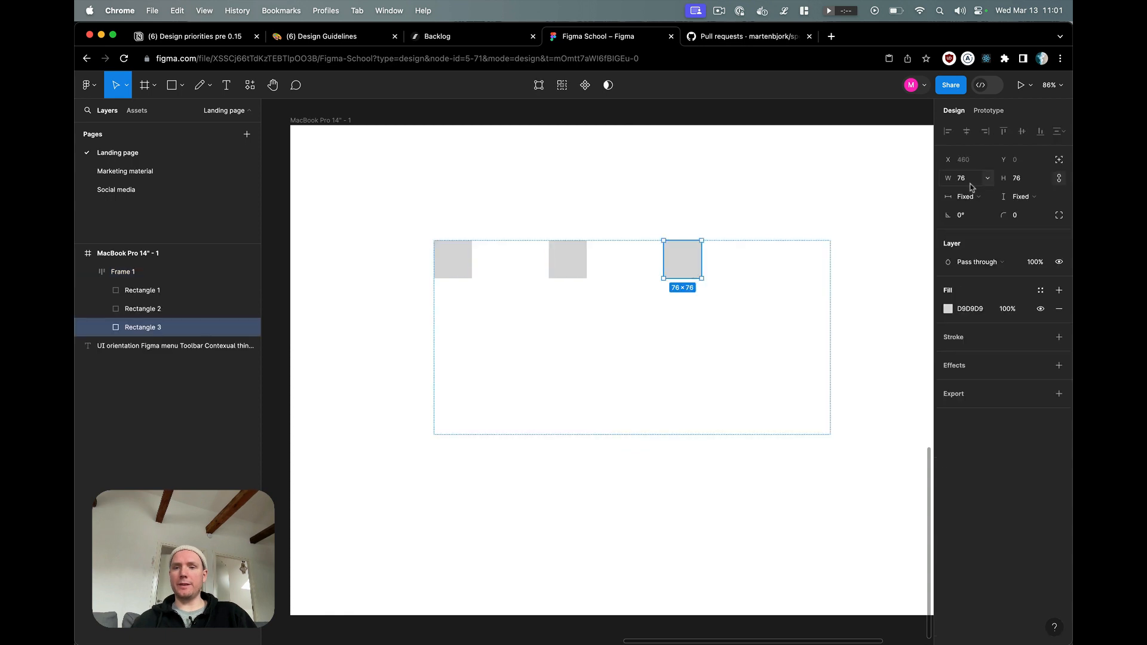
left_click(804, 210)
left_click(584, 261)
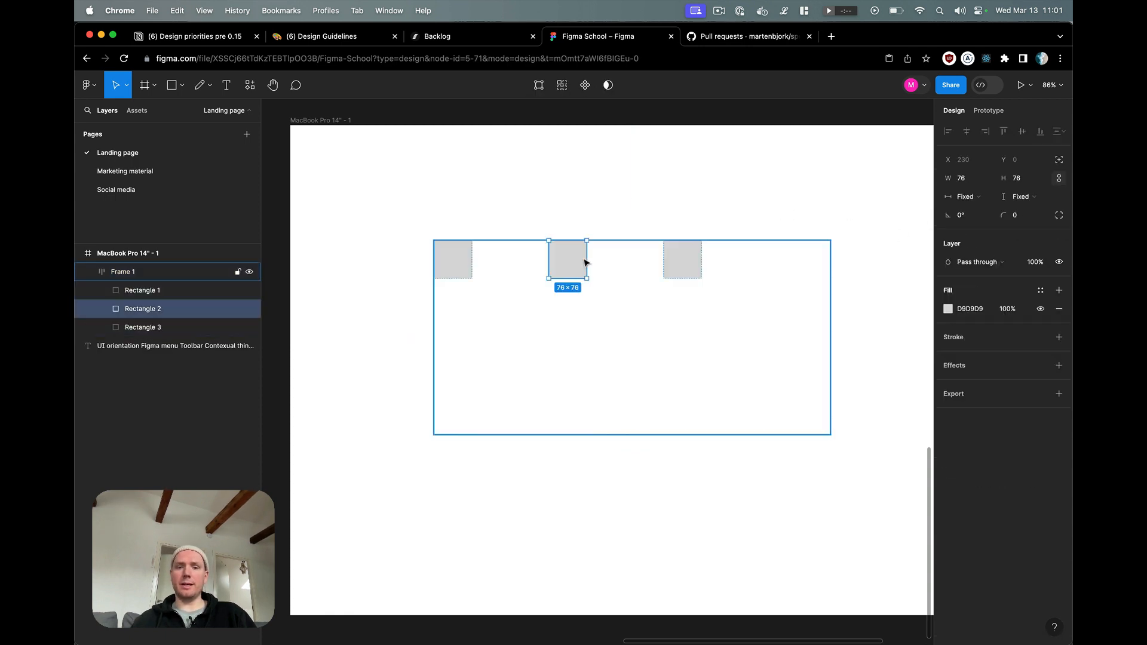
left_click(983, 199)
left_click(991, 210)
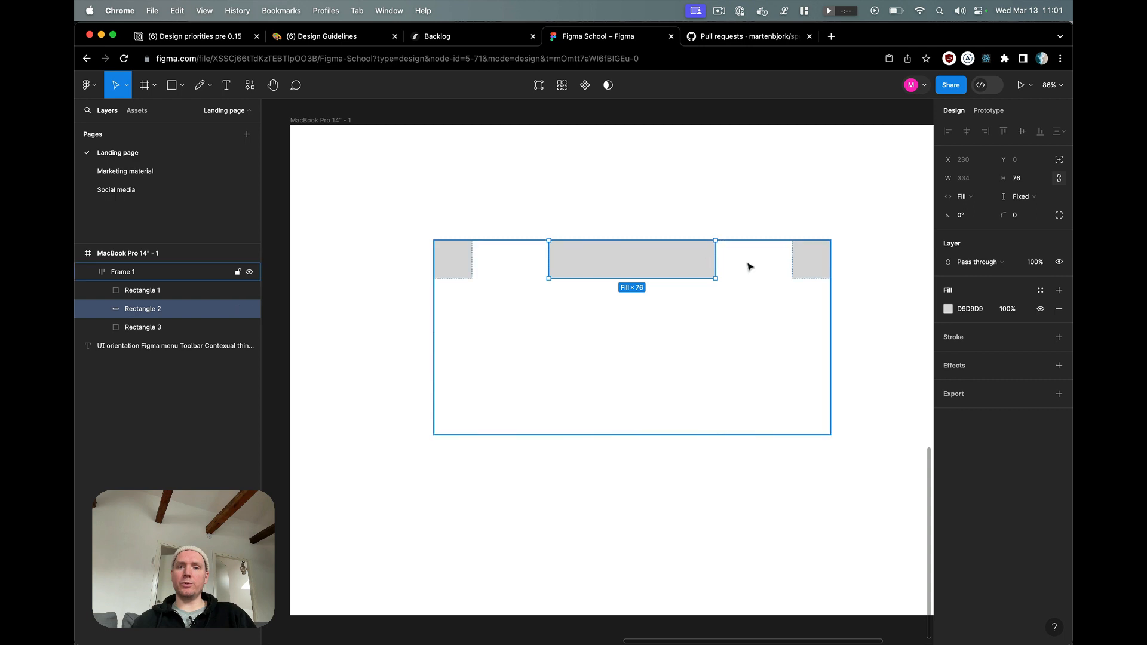
left_click(666, 234)
Step: Reduce the auto layout frame's horizontal gap between items to 12
left_click(520, 251)
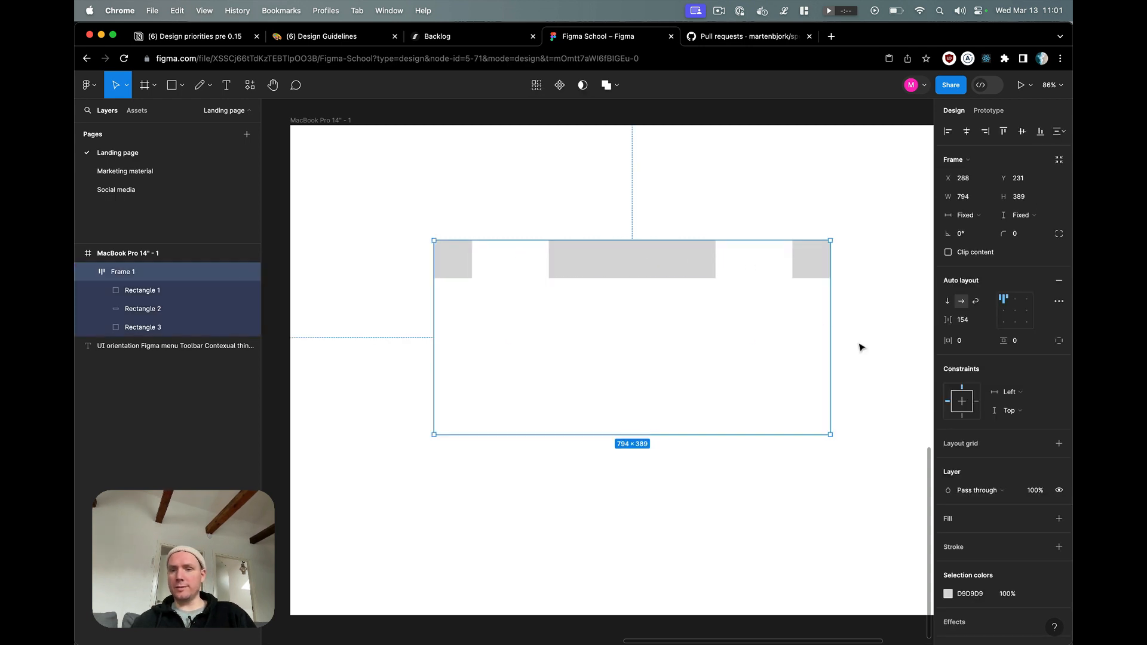
left_click(964, 322)
key("shift+Down")
key("shift+Down")
key("shift+Down")
key("shift+Down")
key("shift+Down")
key("shift+Down")
key("shift+Down")
key("shift+Down")
key("shift+Down")
key("shift+Down")
key("shift+Down")
key("shift+Down")
key("shift+Down")
key("shift+Down")
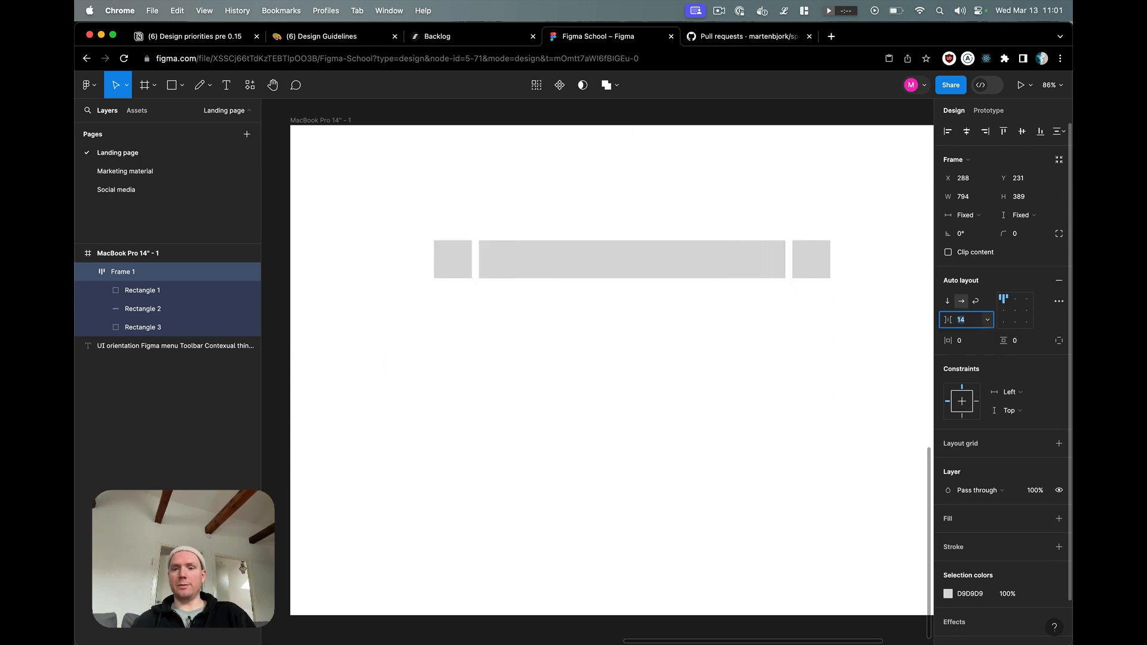
left_click(790, 550)
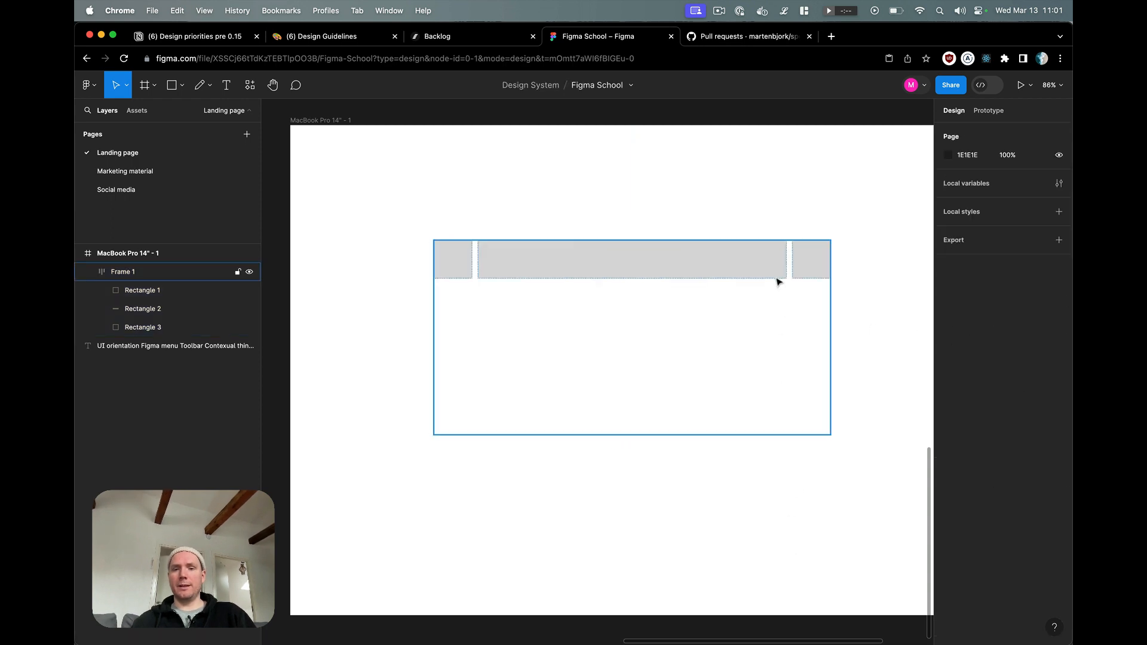
Step: Check the horizontal resizing options of the stretched middle rectangle
double_click(813, 276)
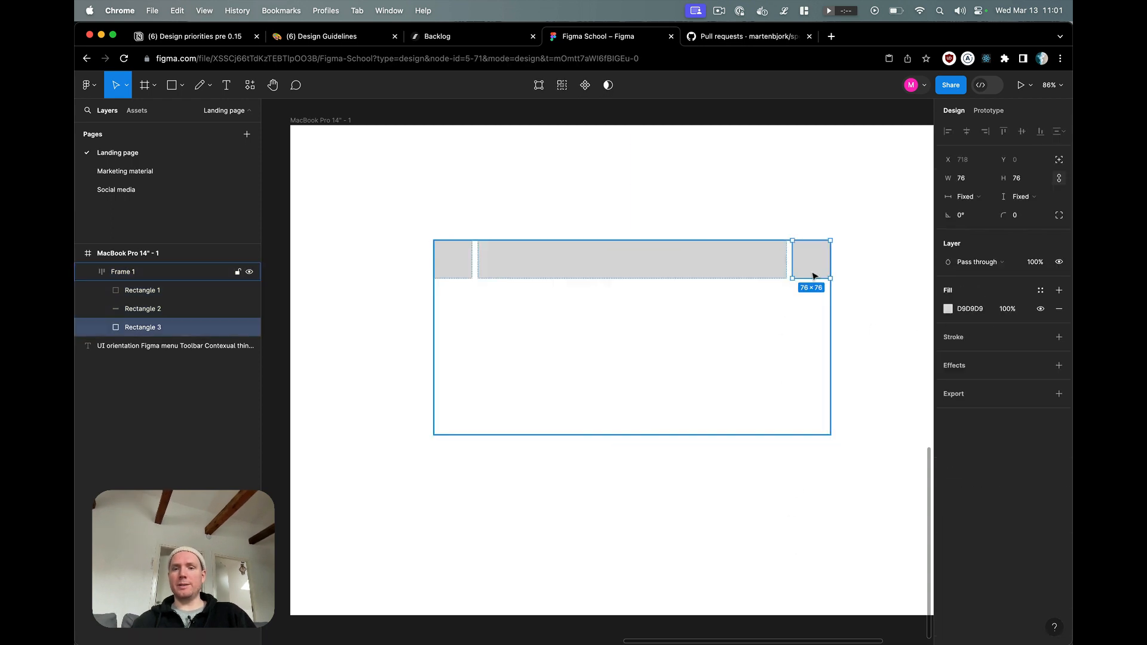
left_click(780, 258)
left_click(987, 200)
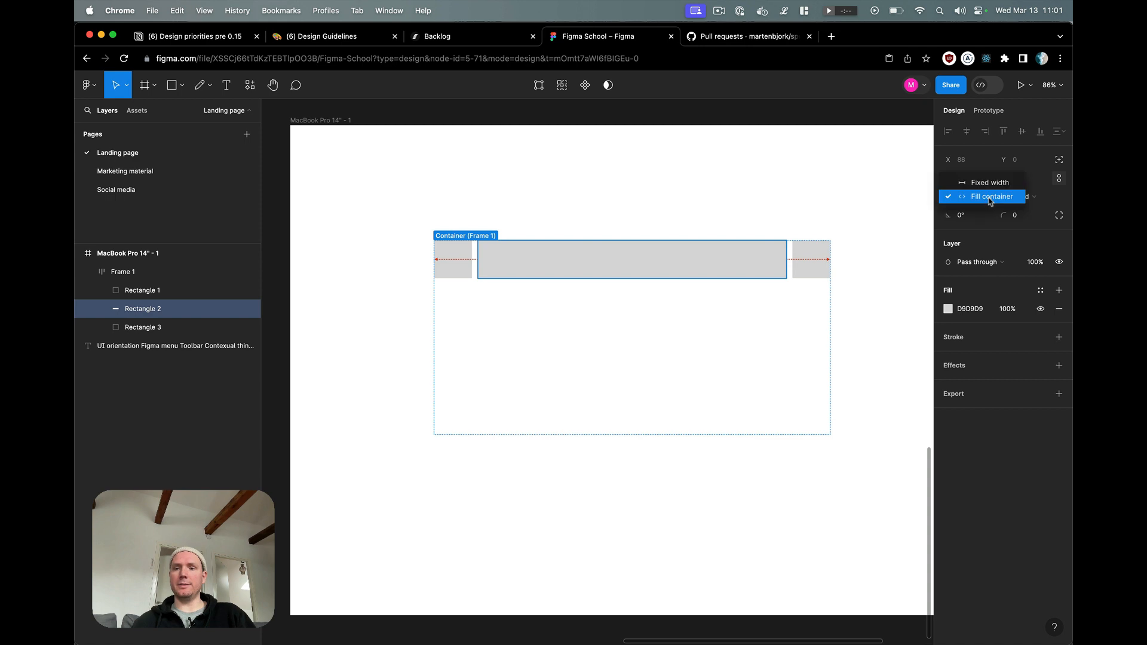
left_click(985, 200)
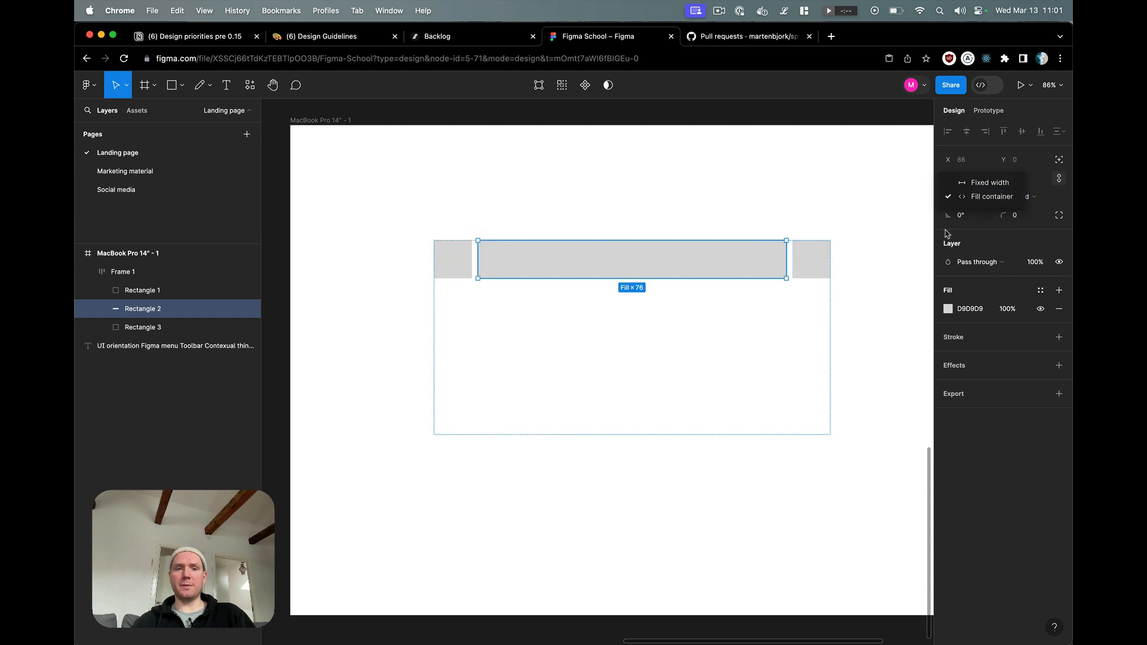
left_click(899, 237)
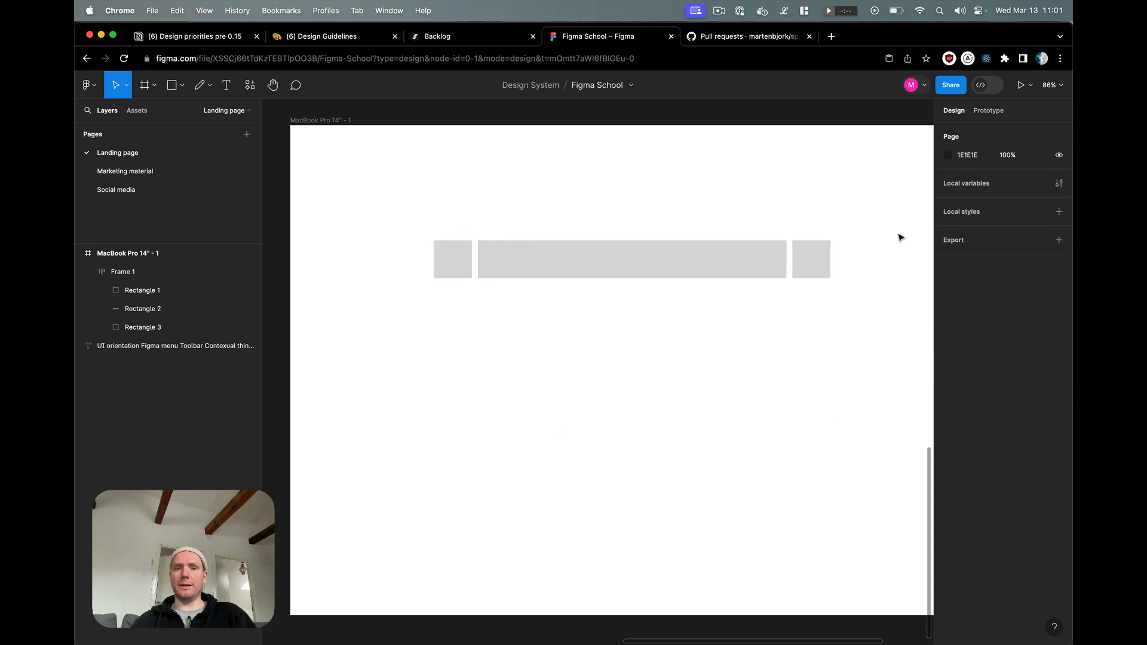
Step: Duplicate the first square in the row and place the copy between it and the stretched rectangle
scroll(901, 237, "right", 3)
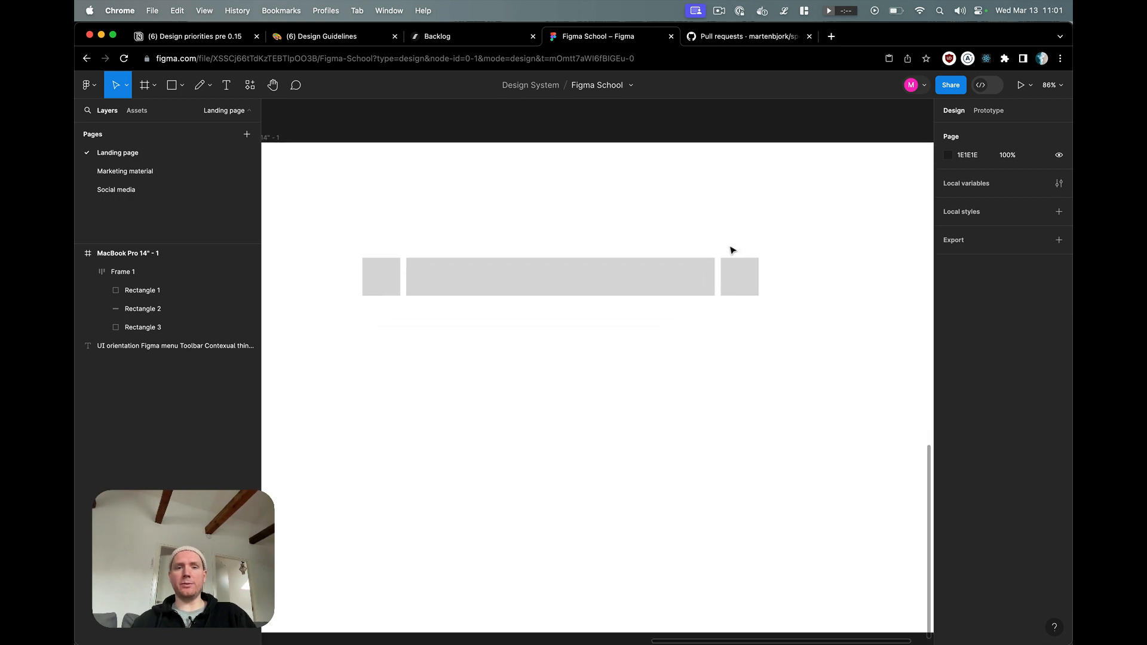
scroll(733, 250, "left", 1)
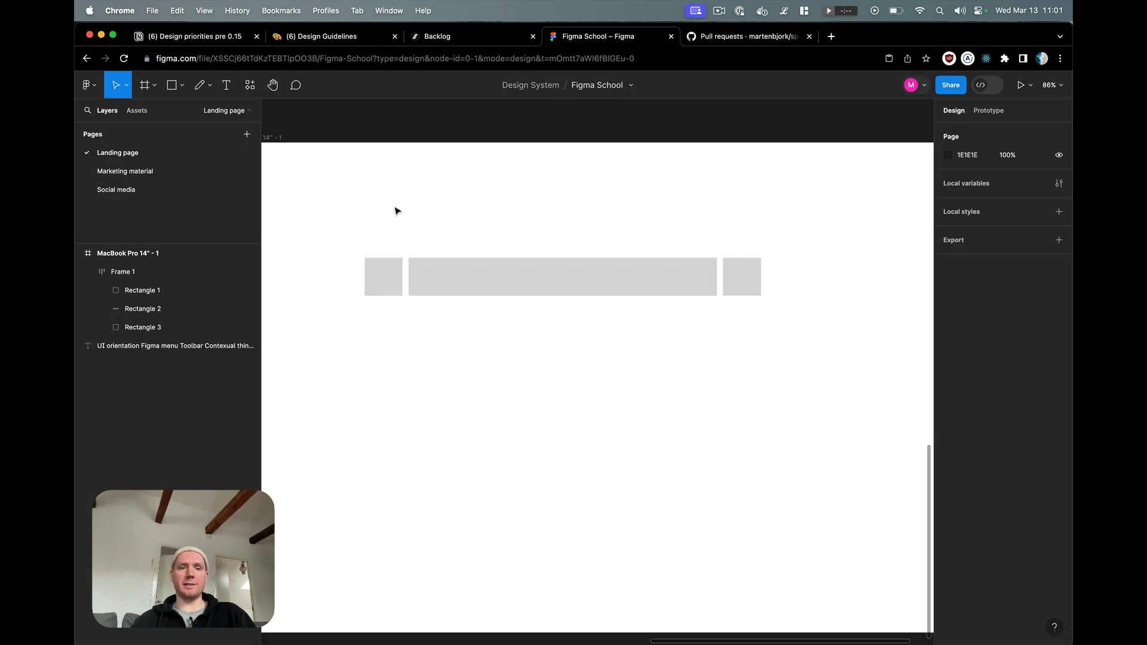
left_click(394, 279)
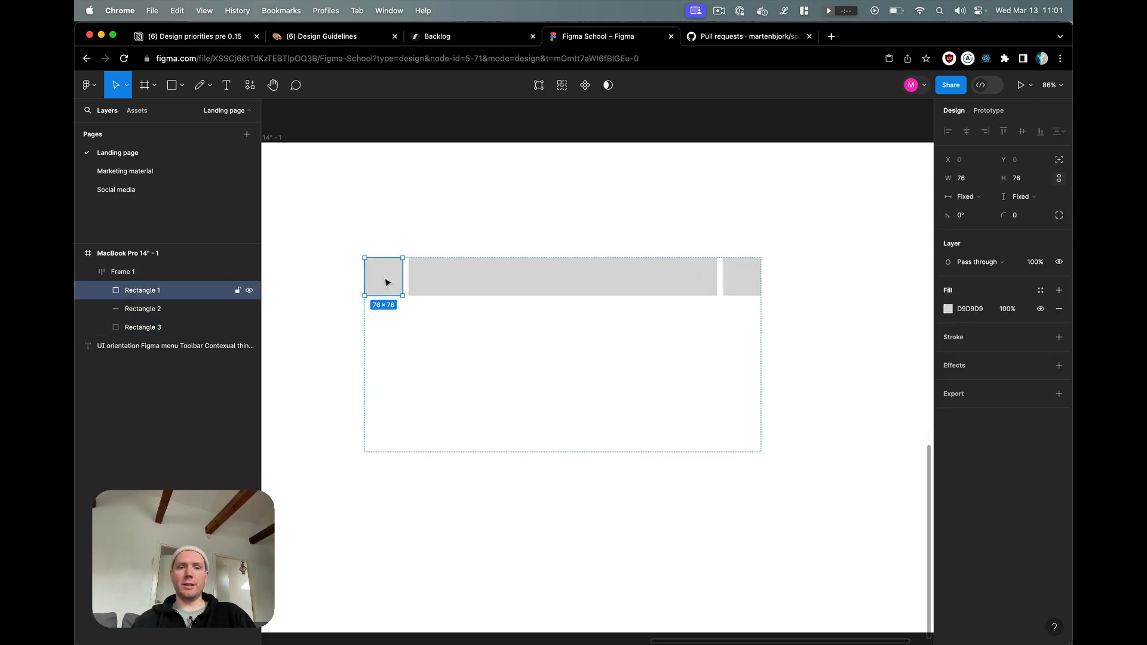
left_click_drag(387, 282, 424, 285)
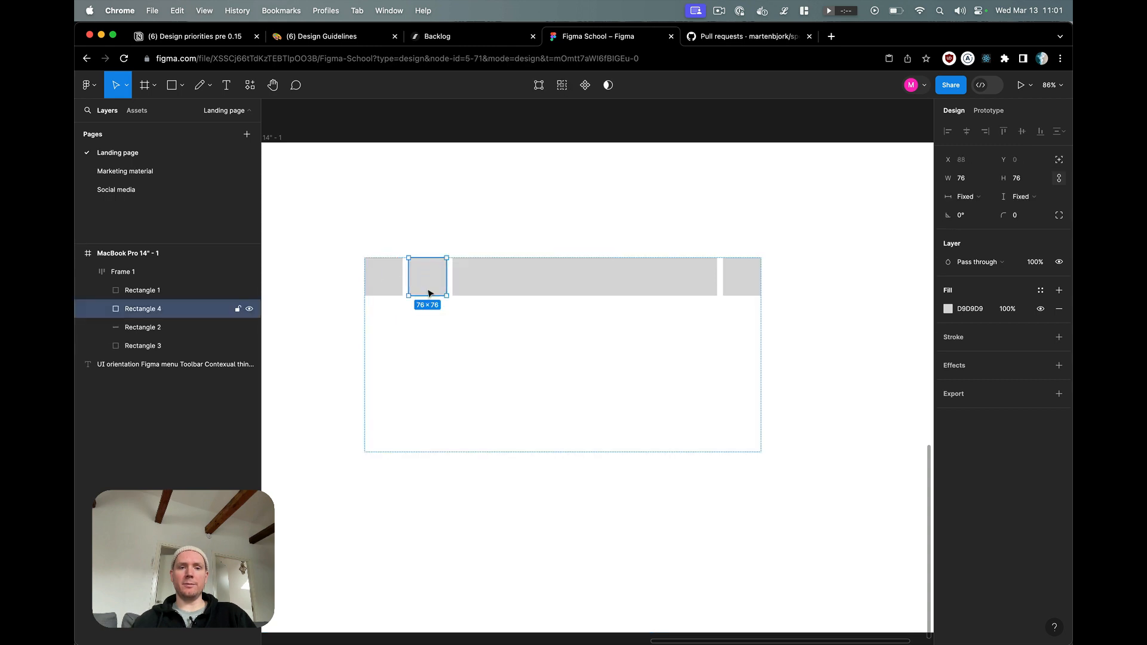
Step: Set the stretched rectangle's fill opacity to 0%
left_click(499, 284)
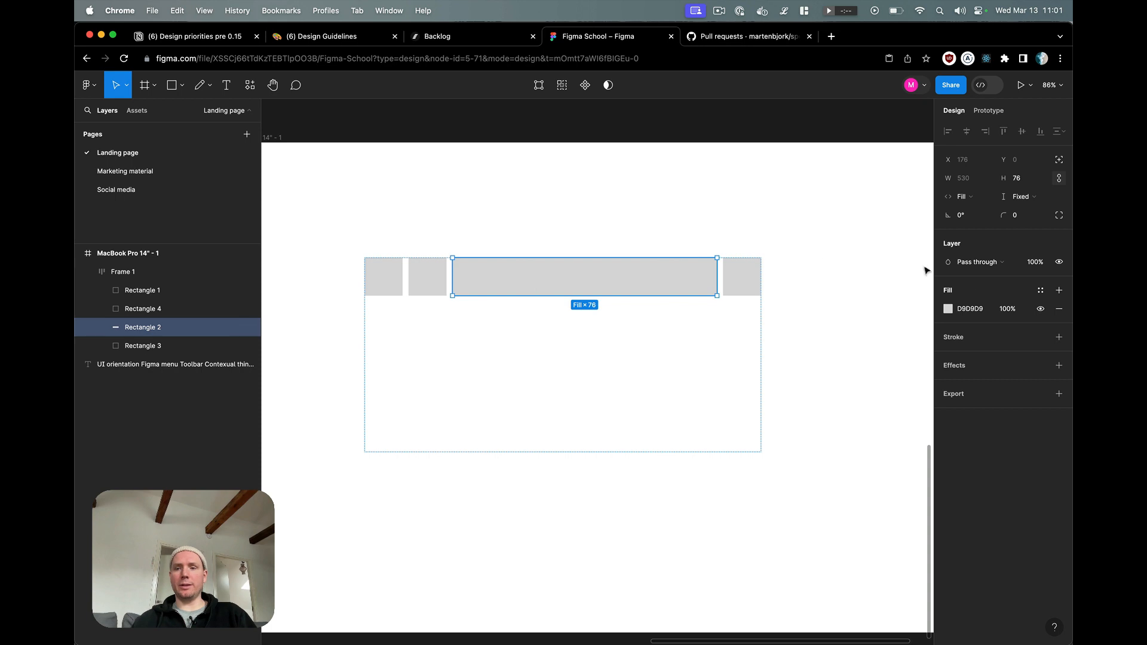
left_click(1014, 312)
type("0")
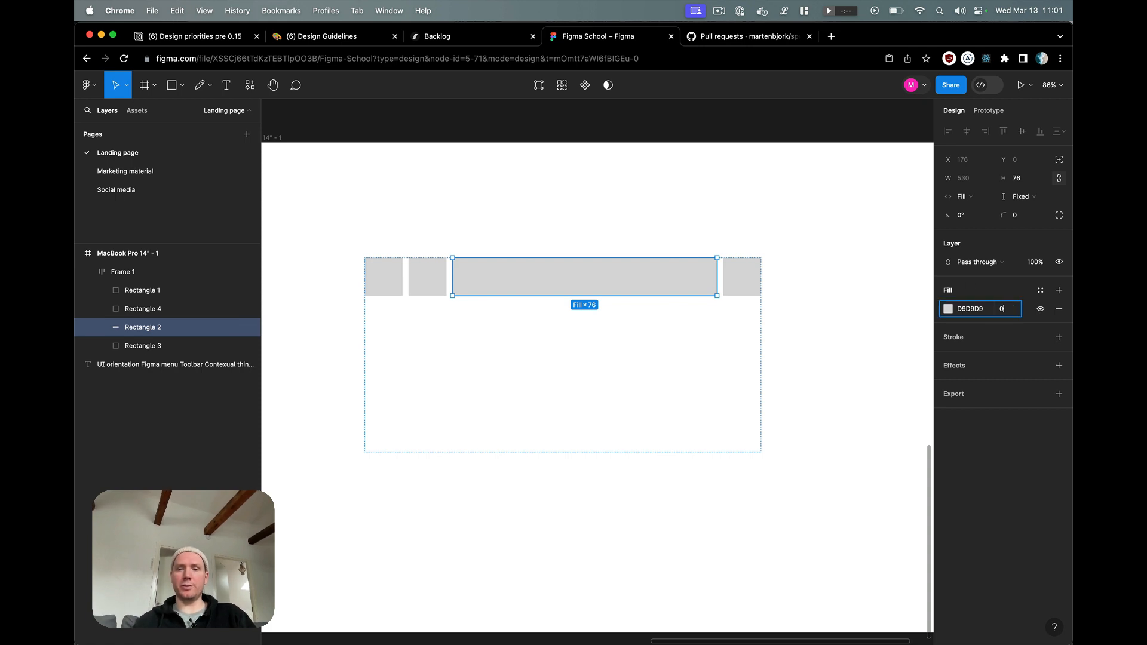
key("Return")
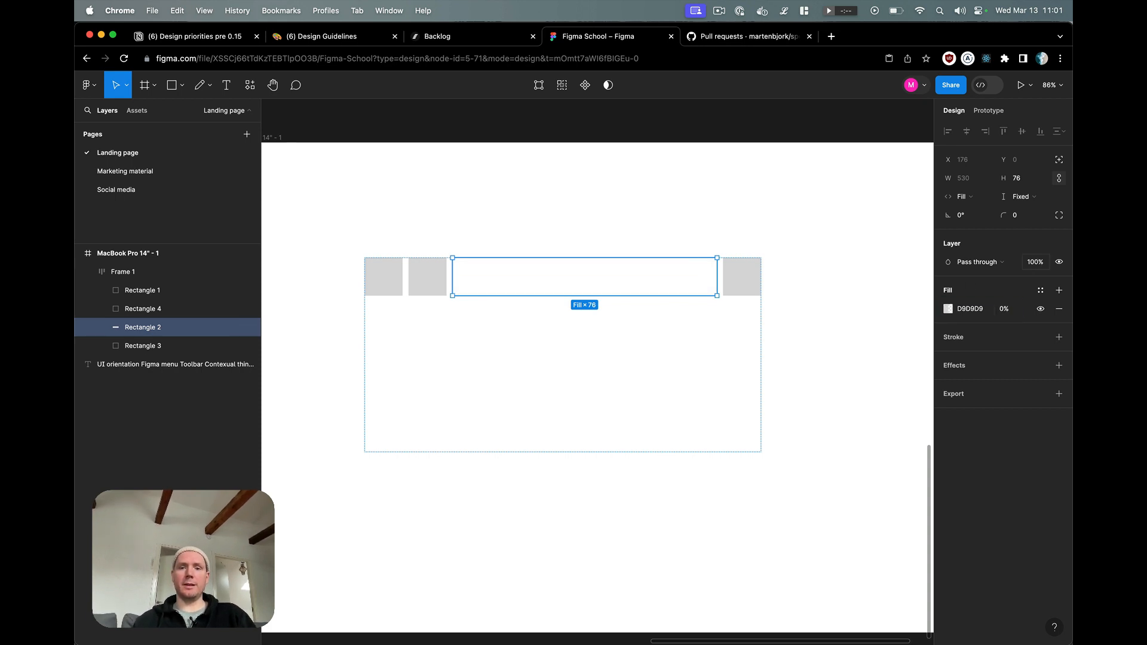
left_click(745, 238)
Step: Rename the stretched transparent rectangle's layer as Spacer
left_click(550, 286)
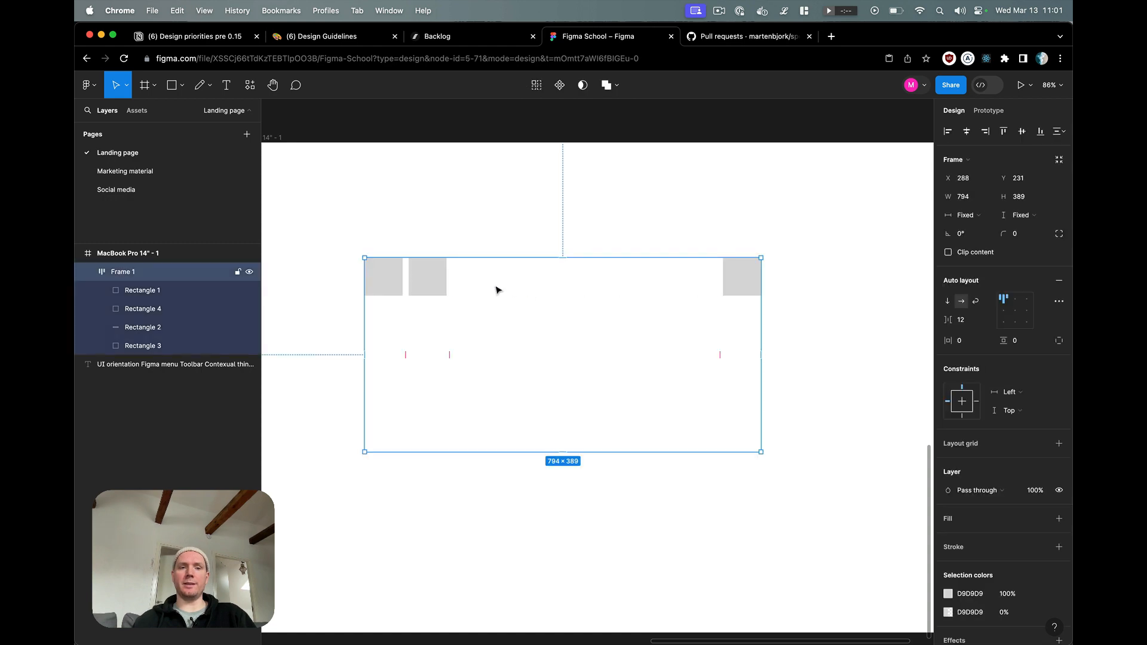
double_click(434, 283)
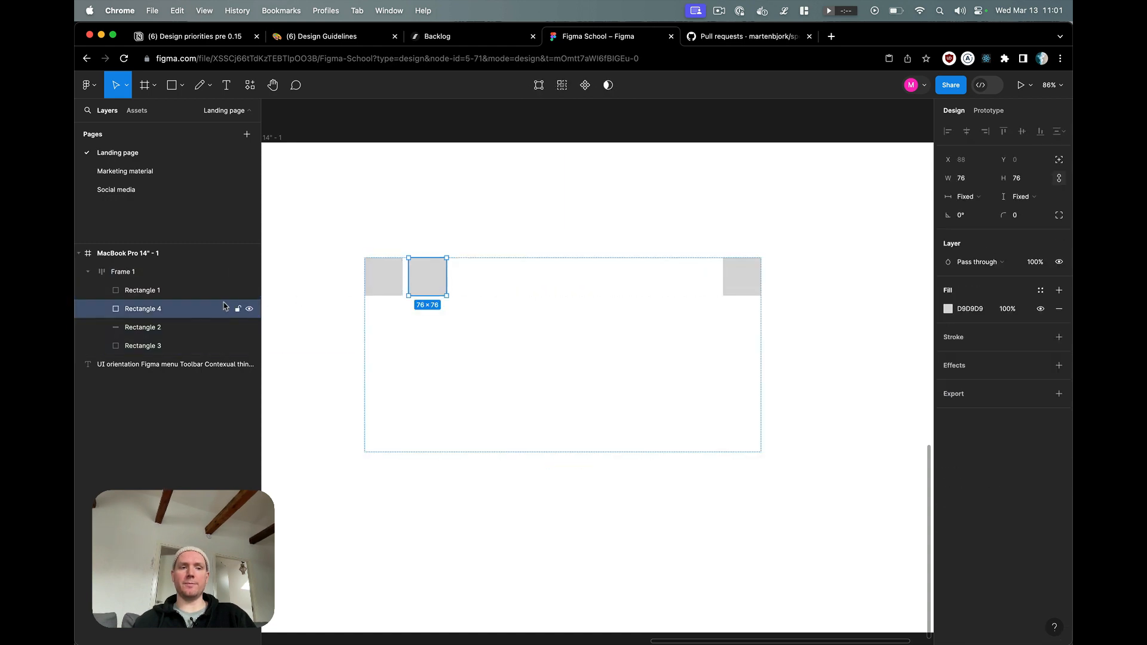
double_click(146, 329)
type("Spacer")
key("Return")
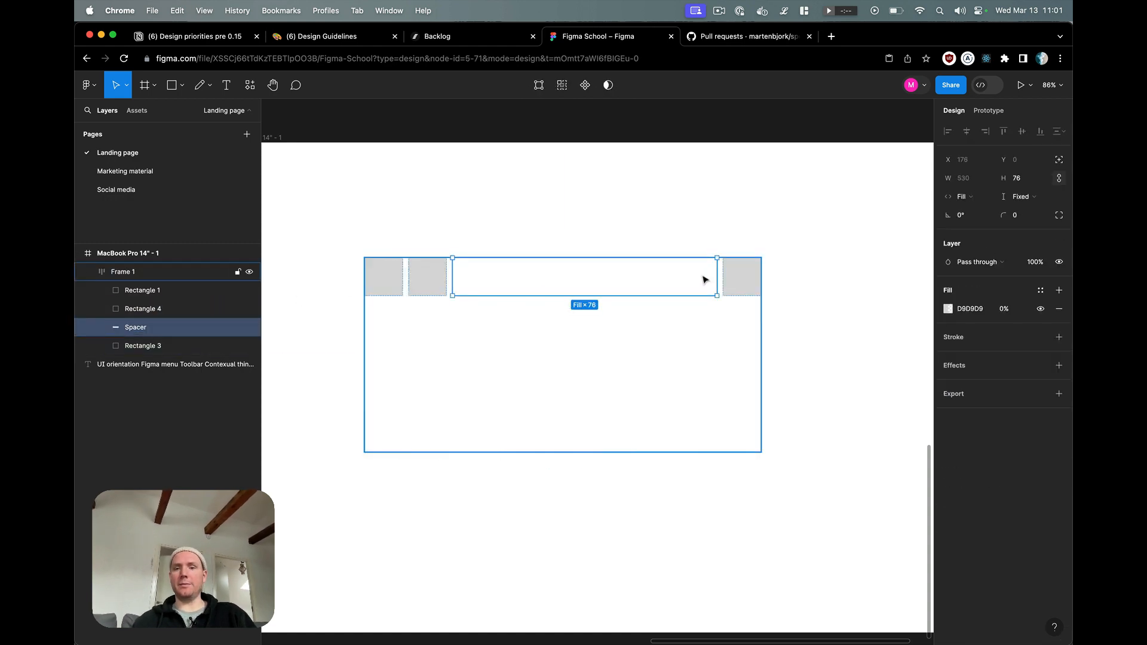
left_click(740, 291)
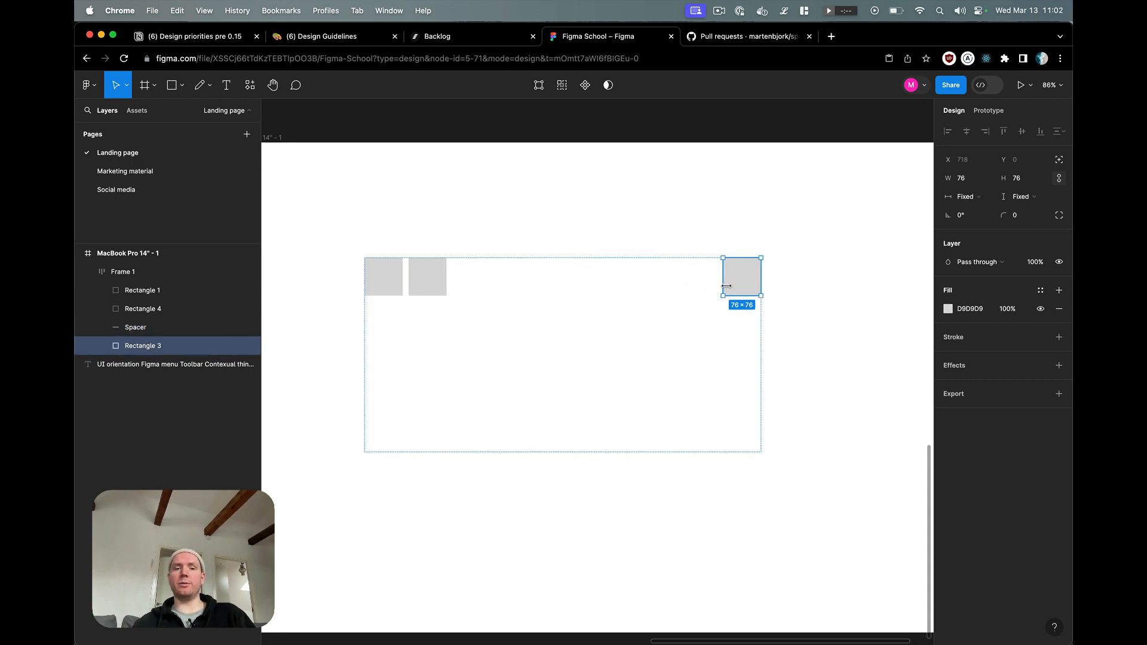
left_click(715, 198)
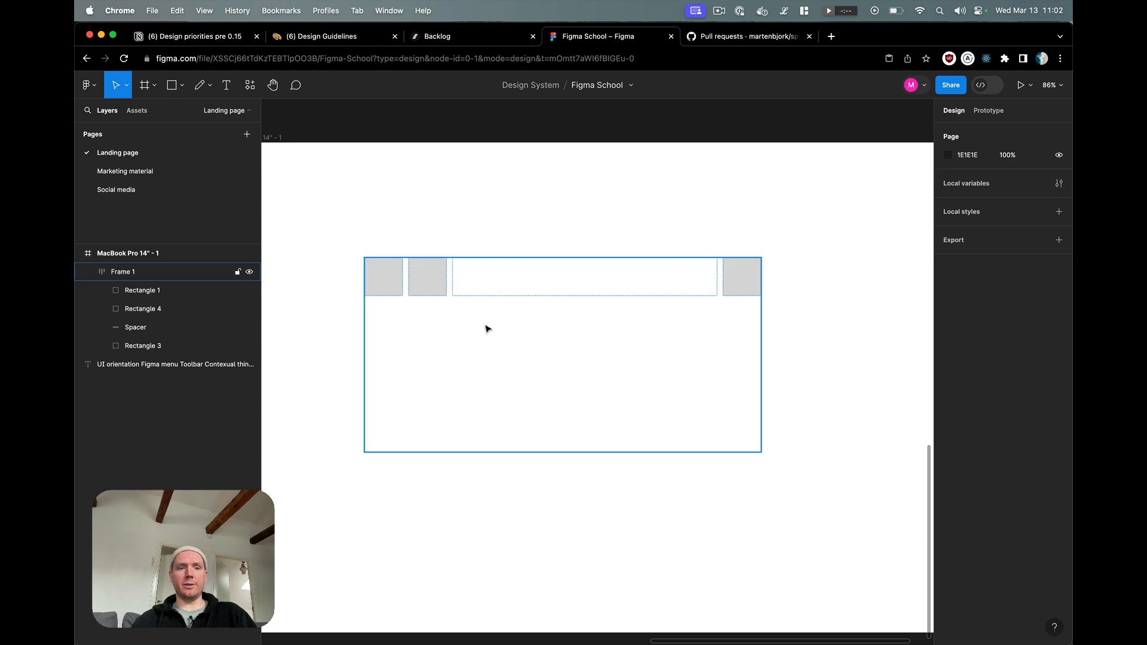
Step: Set the Spacer's fill opacity to 50%
left_click(142, 330)
left_click(970, 309)
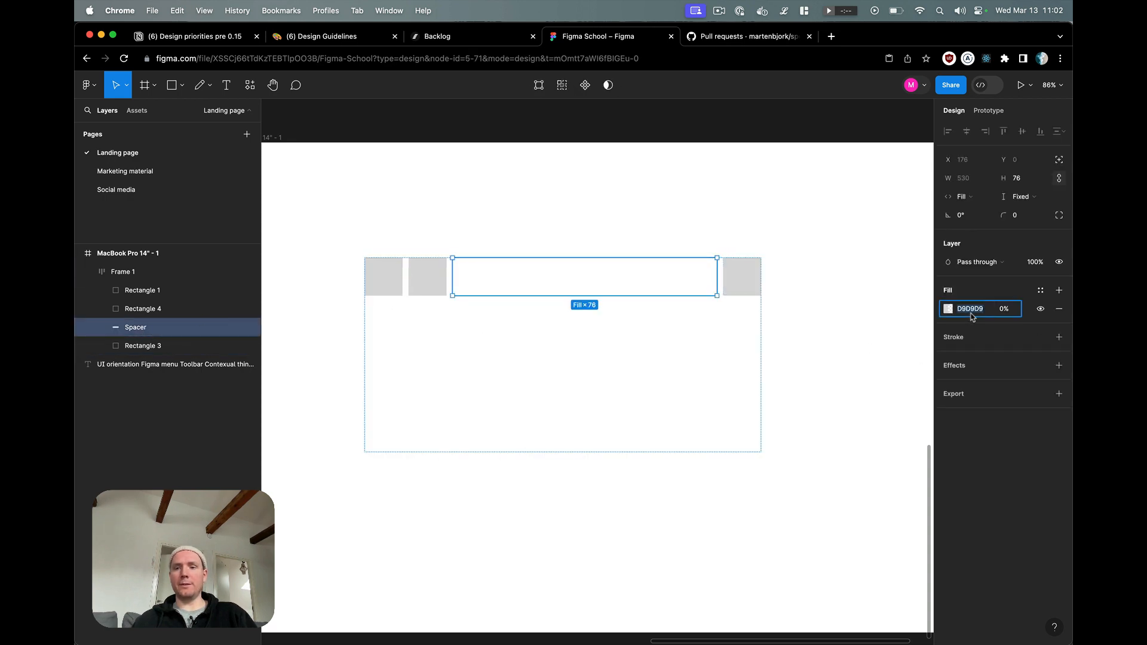
left_click(1006, 309)
type("10")
key("Return")
type("30")
key("Return")
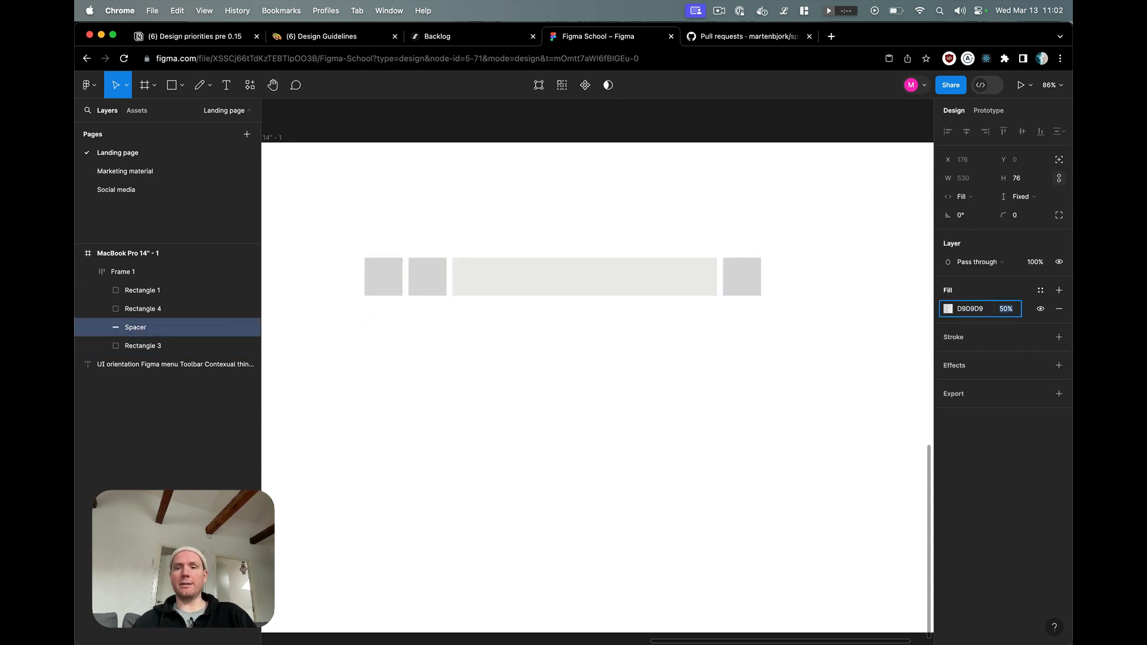
Step: Set the Spacer's fill opacity to 100%
type("80")
key("Return")
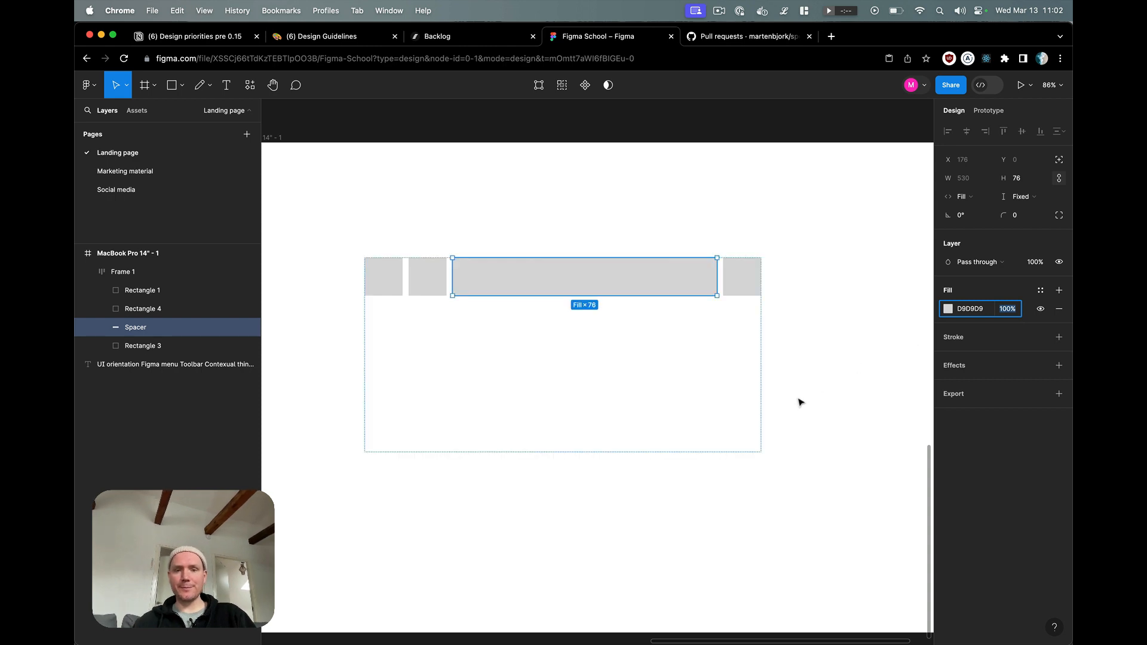
left_click(798, 401)
Step: Set the Spacer's vertical resizing to Fill container so it takes up the full height of the row frame
left_click(692, 286)
left_click(692, 288)
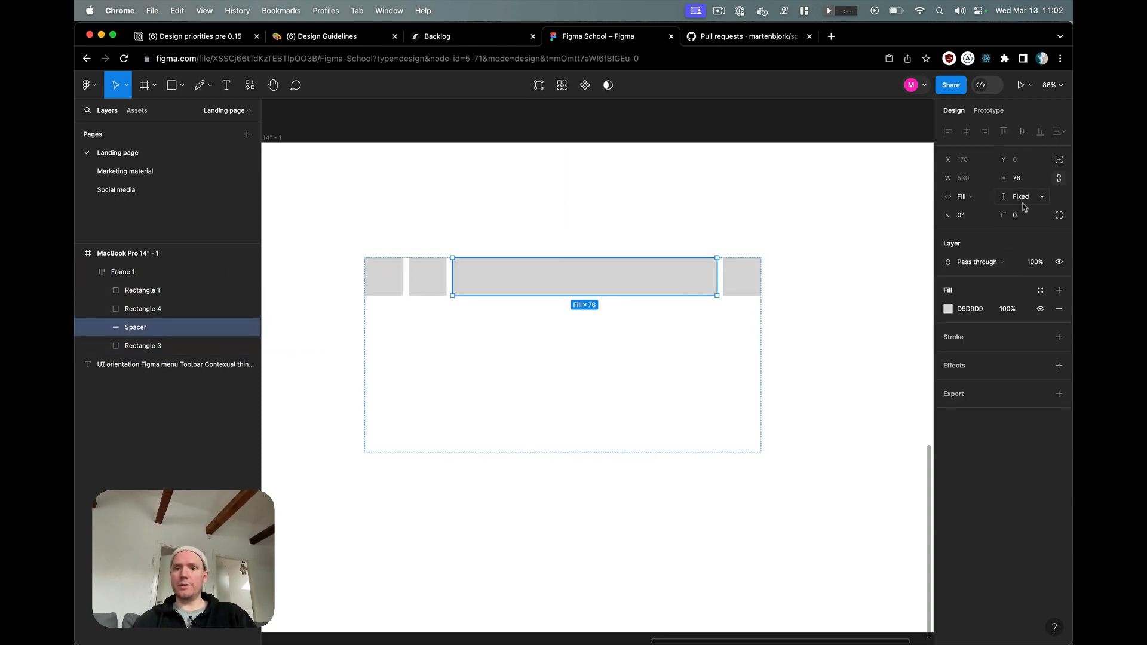
left_click(1042, 198)
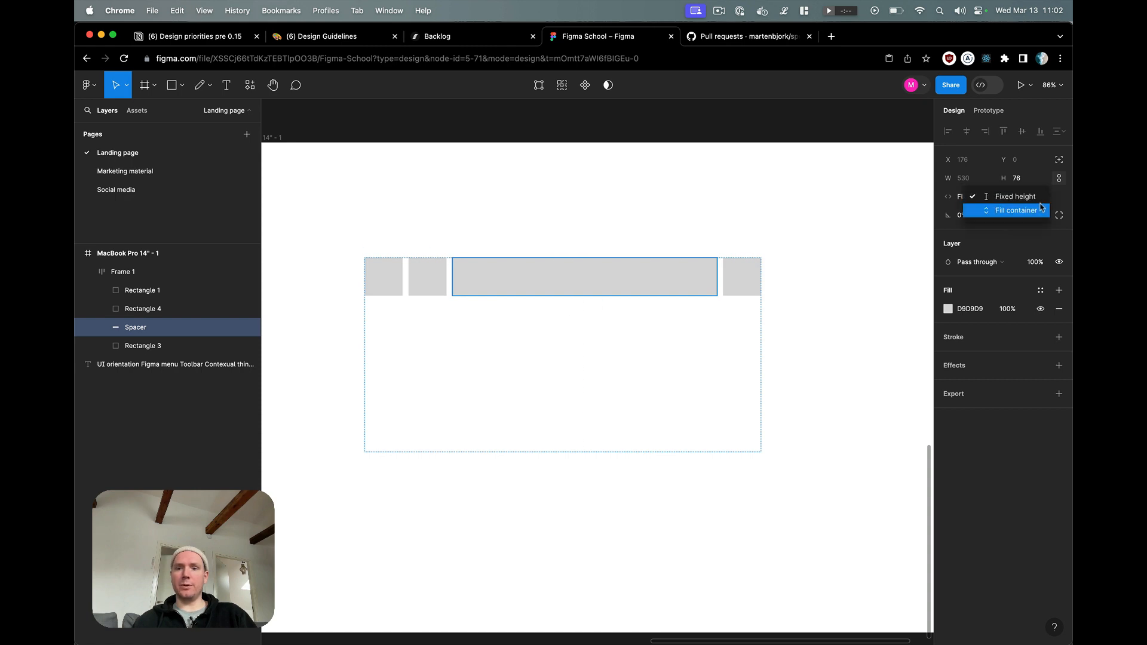
left_click(1041, 208)
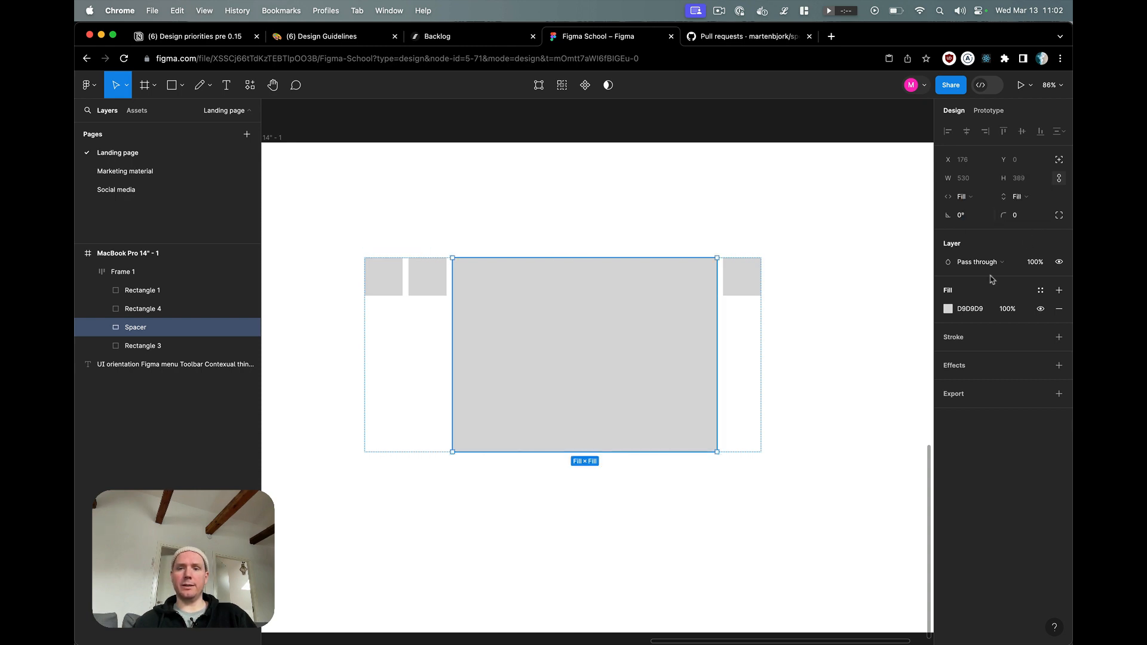
left_click(833, 241)
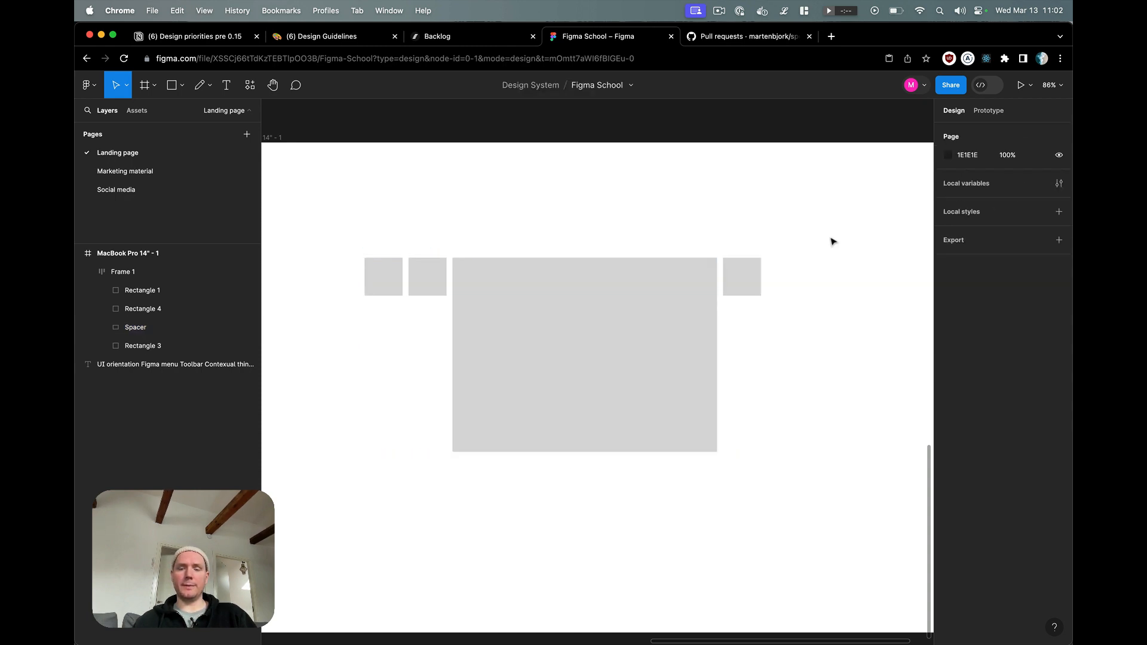
Step: Align the row frame's contents to the left and vertically centred, and widen the frame to about 893
left_click(735, 325)
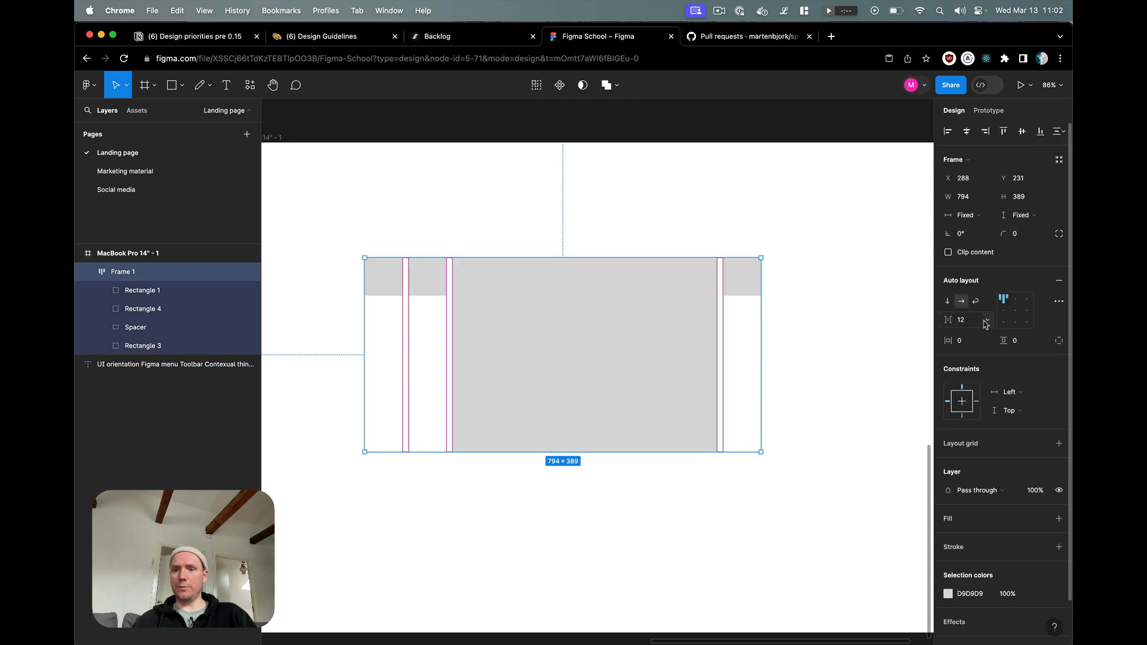
left_click(1004, 311)
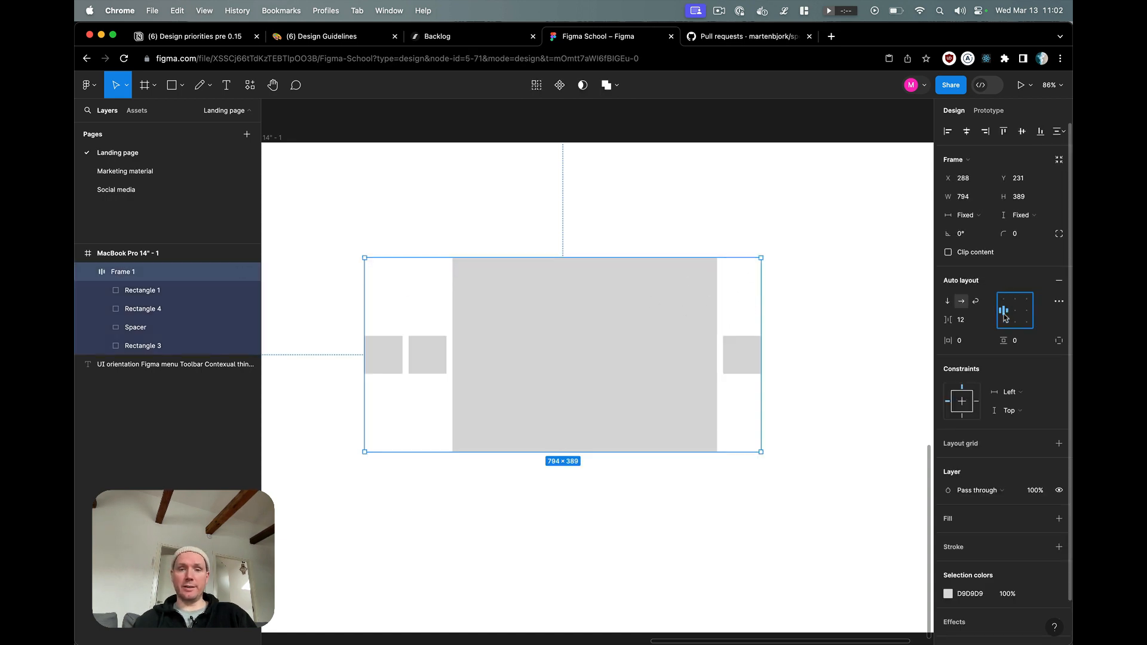
left_click(923, 353)
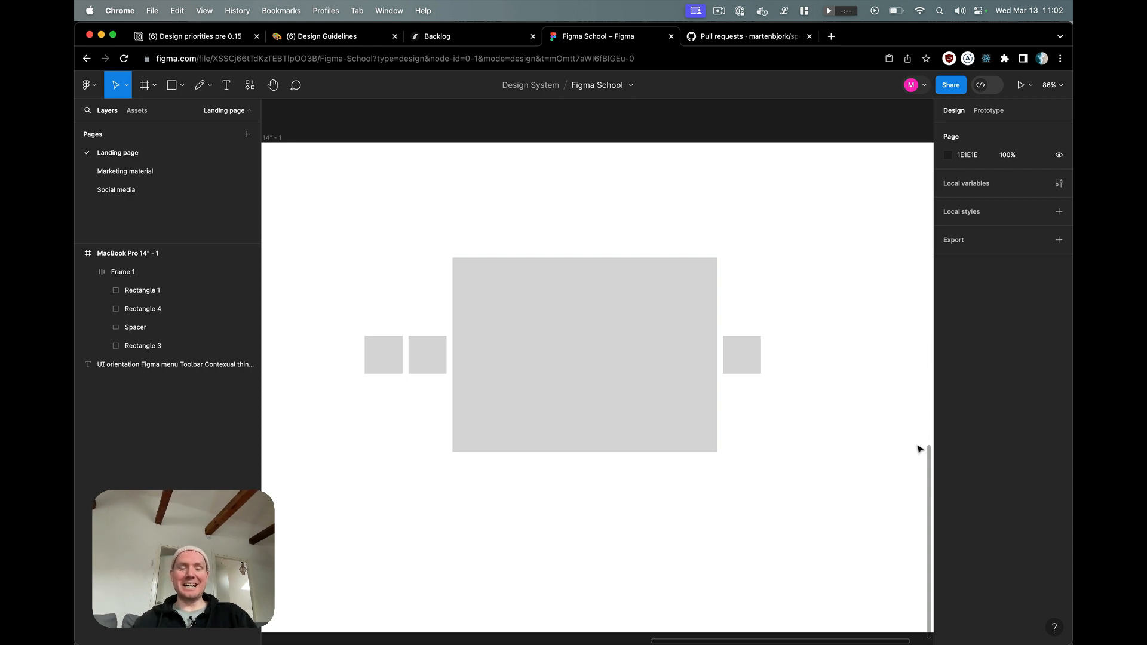
left_click(687, 338)
left_click_drag(761, 328, 814, 329)
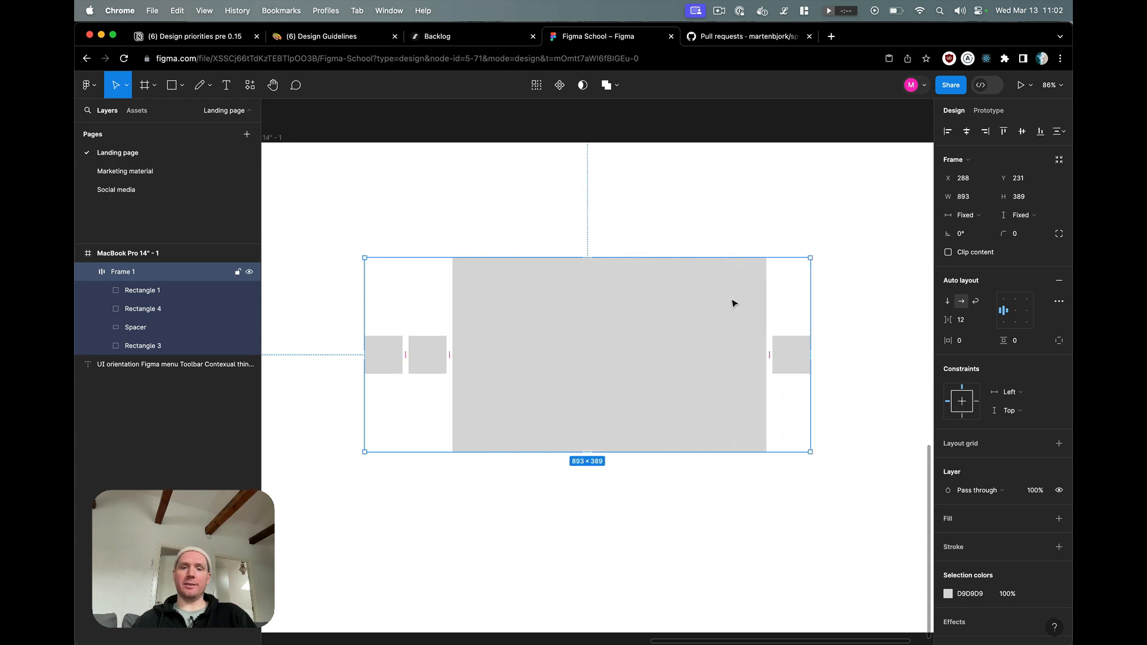
Step: Examine the horizontal resizing options offered for the row frame without changing its sizing
left_click(735, 303)
left_click(784, 289)
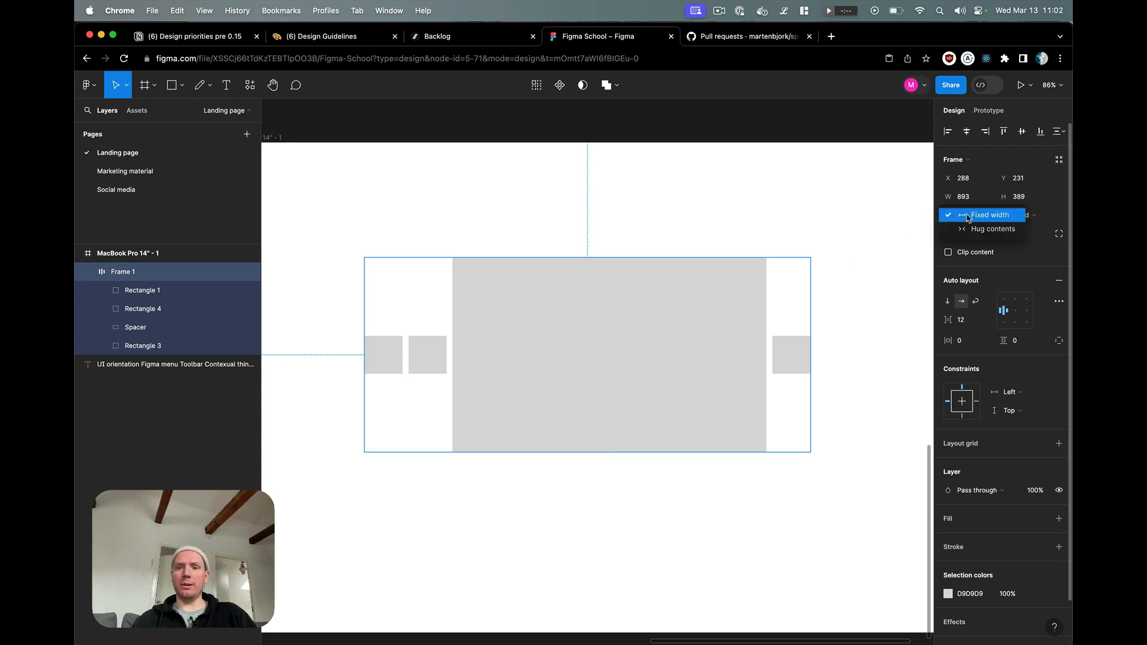
left_click(807, 243)
left_click_drag(693, 288, 697, 276)
left_click(987, 216)
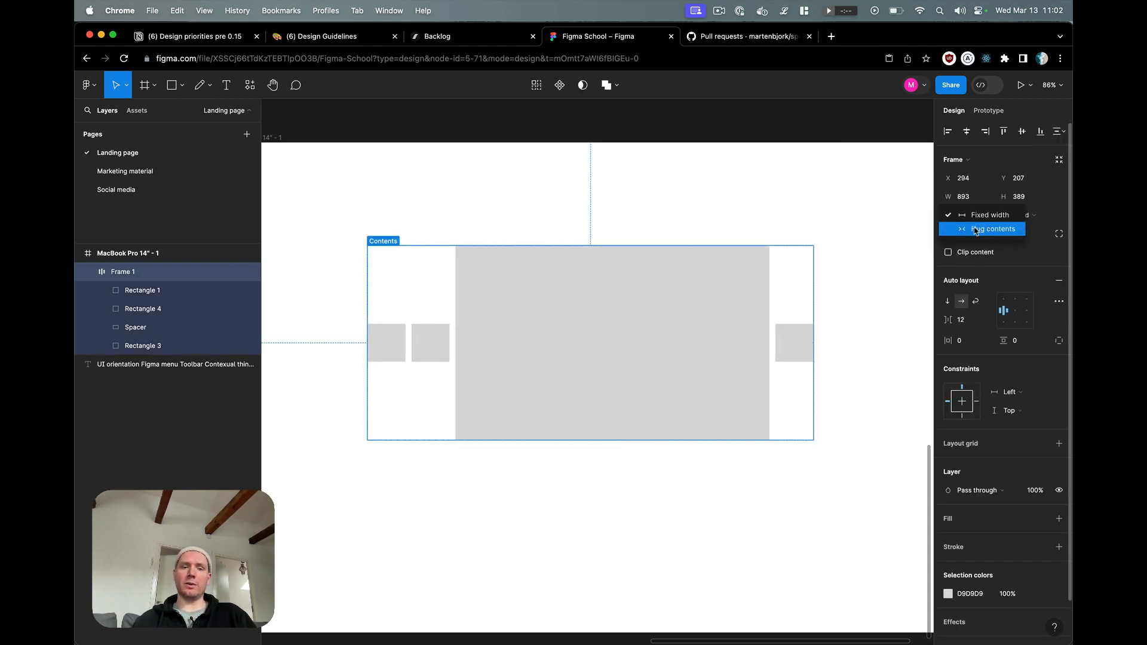
left_click(893, 214)
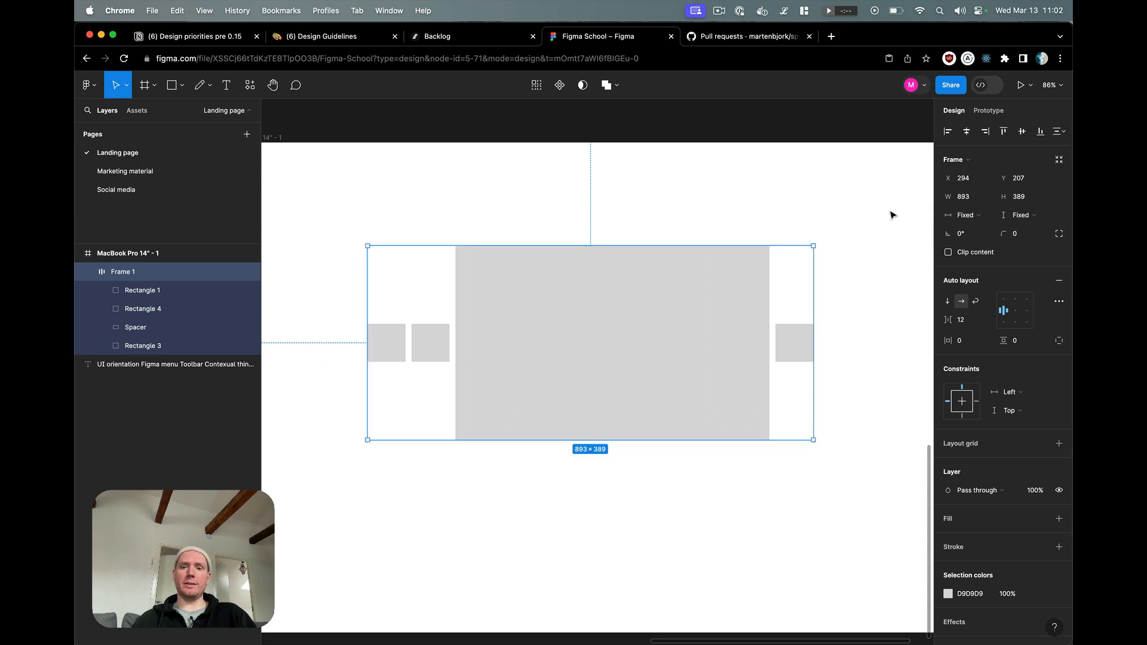
Step: Delete the row frame and draw a rectangle of about 144 × 107 with three copies scattered to its right
key("BackSpace")
key("r")
mouse_move(415, 267)
left_mouse_down()
mouse_move(486, 320)
mouse_move(565, 297)
left_mouse_up()
left_click_drag(570, 310, 664, 394)
left_click_drag(669, 391, 742, 359)
Step: Put all four scattered rectangles into one auto layout frame and check the individual rectangles in it
left_click_drag(787, 434, 353, 235)
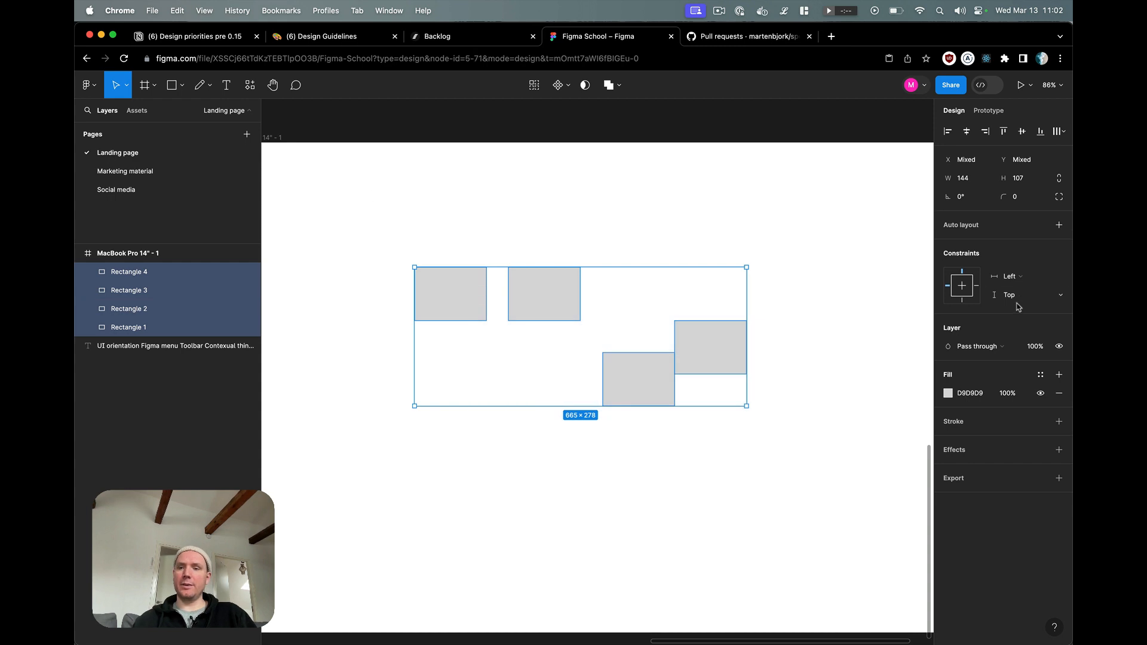
left_click(1058, 227)
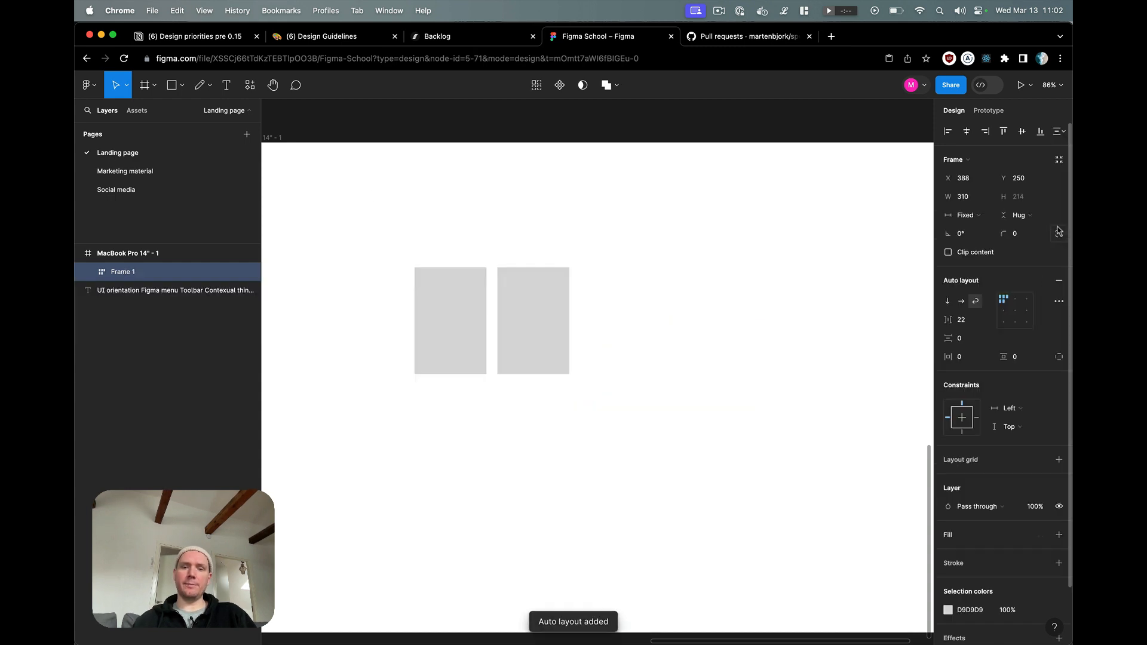
left_click(523, 307)
left_click(443, 328)
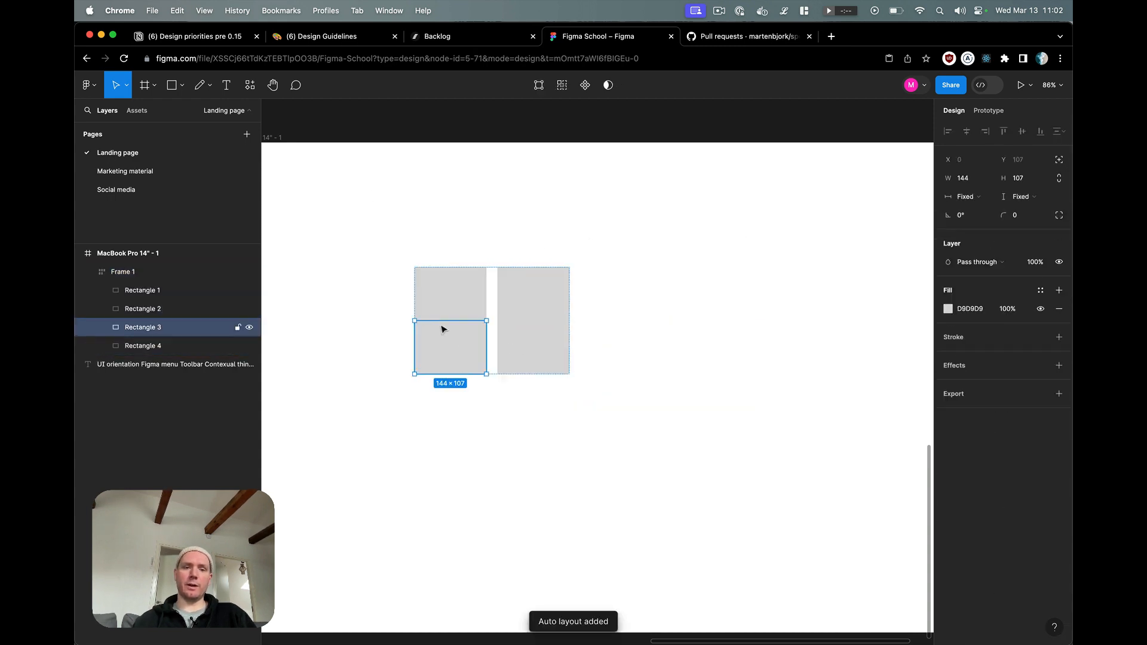
left_click(443, 302)
Step: Enlarge the auto layout frame to about 763 × 352, and set its width and height to Hug contents
left_click_drag(719, 418, 485, 310)
left_click_drag(570, 374, 797, 444)
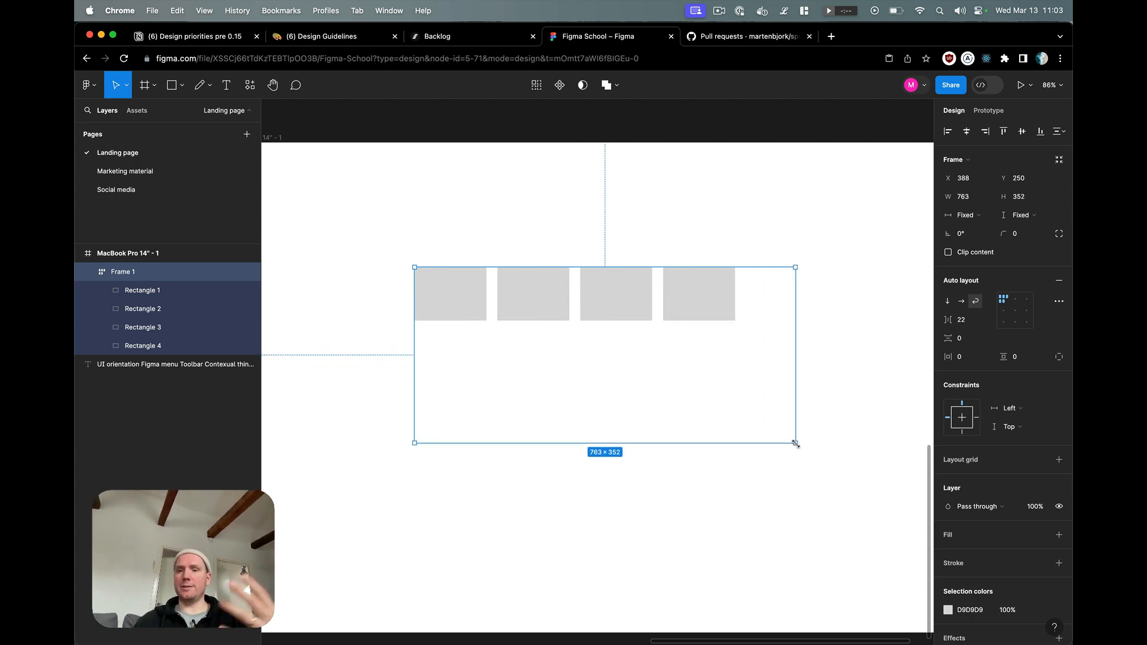
left_click(972, 218)
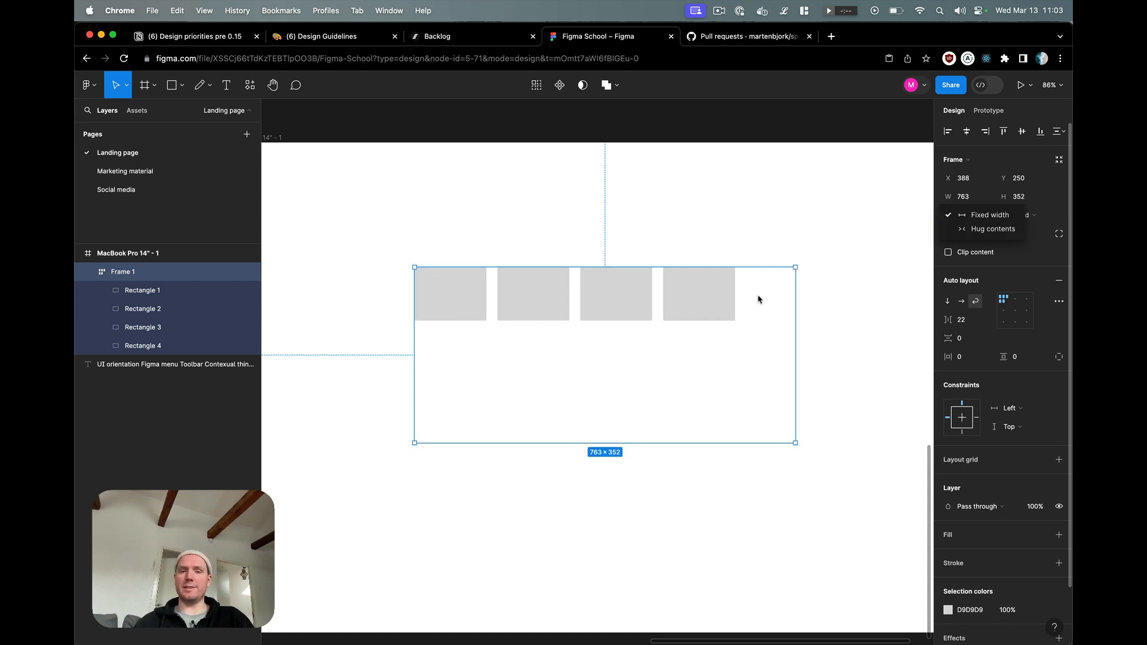
left_click(963, 229)
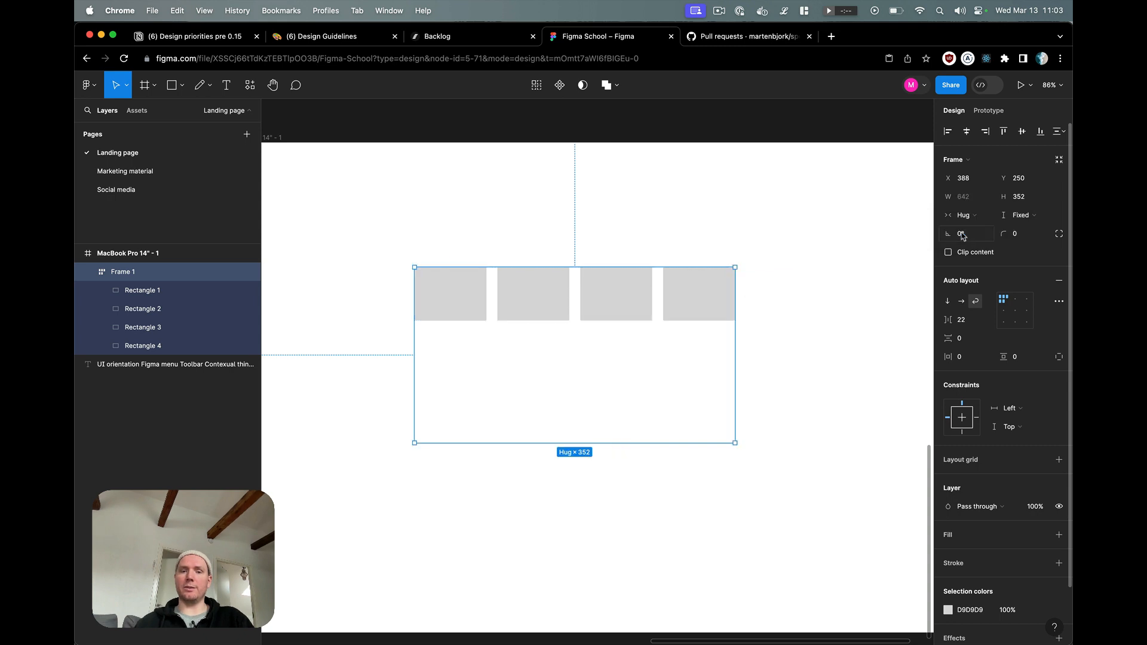
left_click(1043, 217)
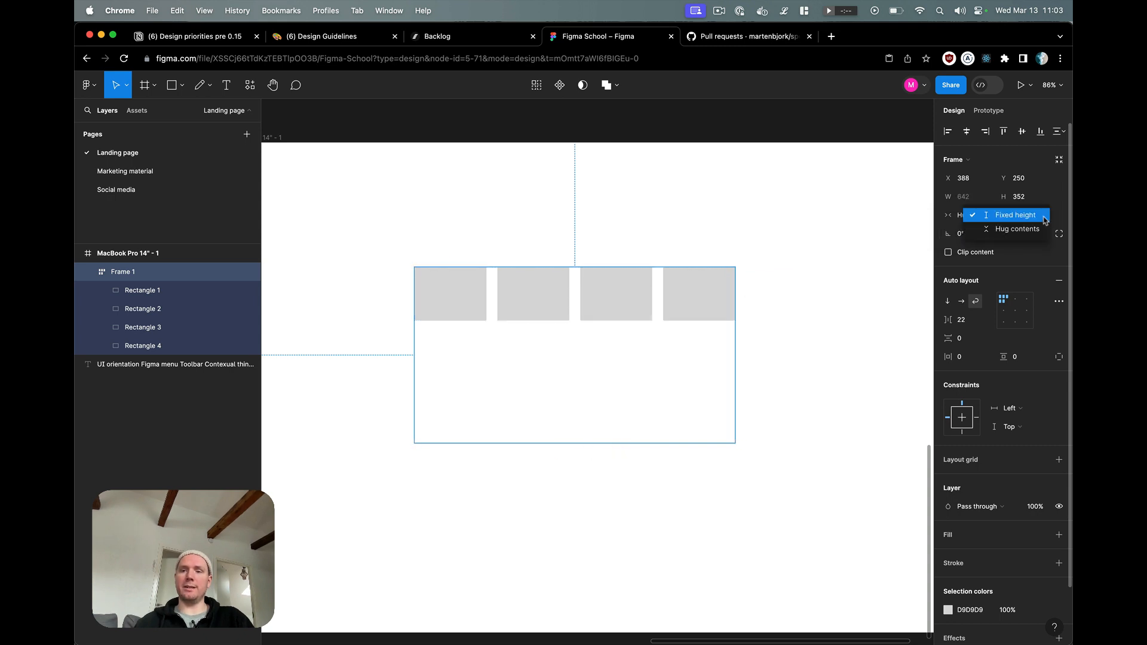
left_click(1043, 228)
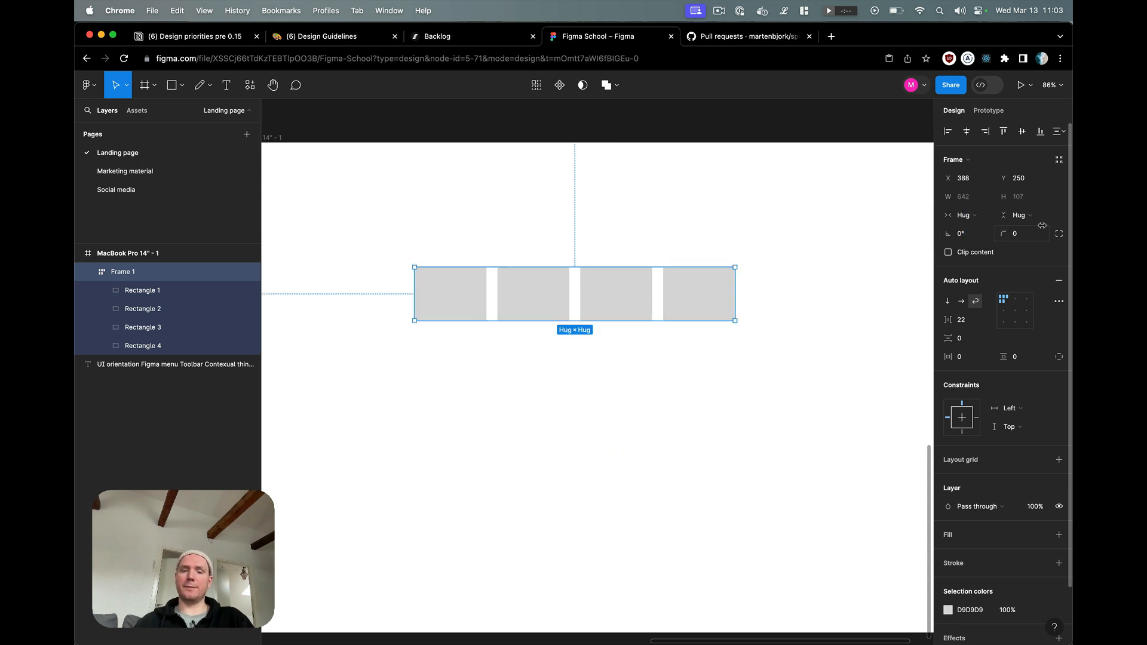
Step: Resize the hugging frame to about 765 × 257 and return both its width and height to Hug contents
left_click_drag(735, 324, 798, 396)
left_click(985, 223)
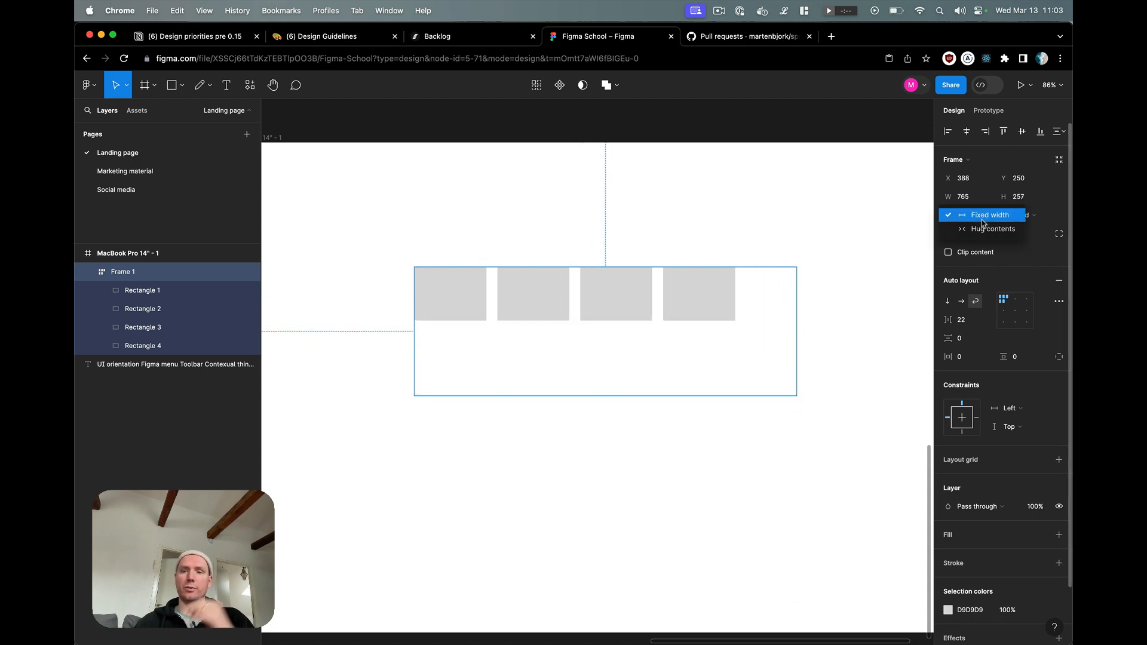
left_click(986, 228)
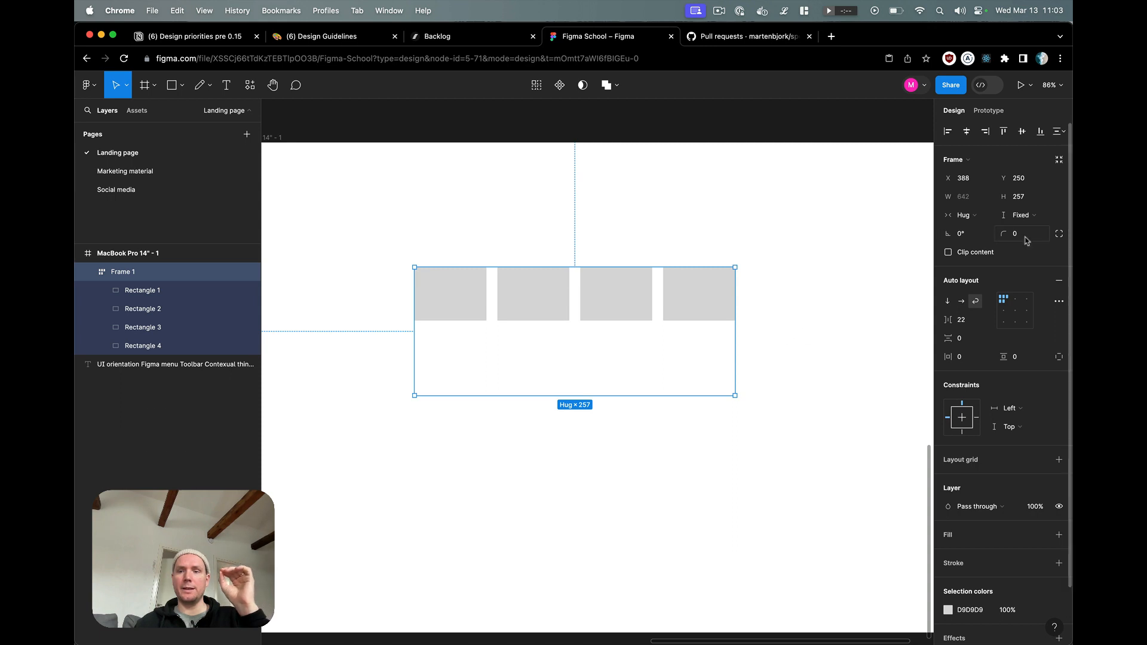
left_click(1034, 218)
left_click(1017, 229)
Step: Set the second rectangle's width to Fill container and stretch the frame to about 997 wide
left_click(560, 302)
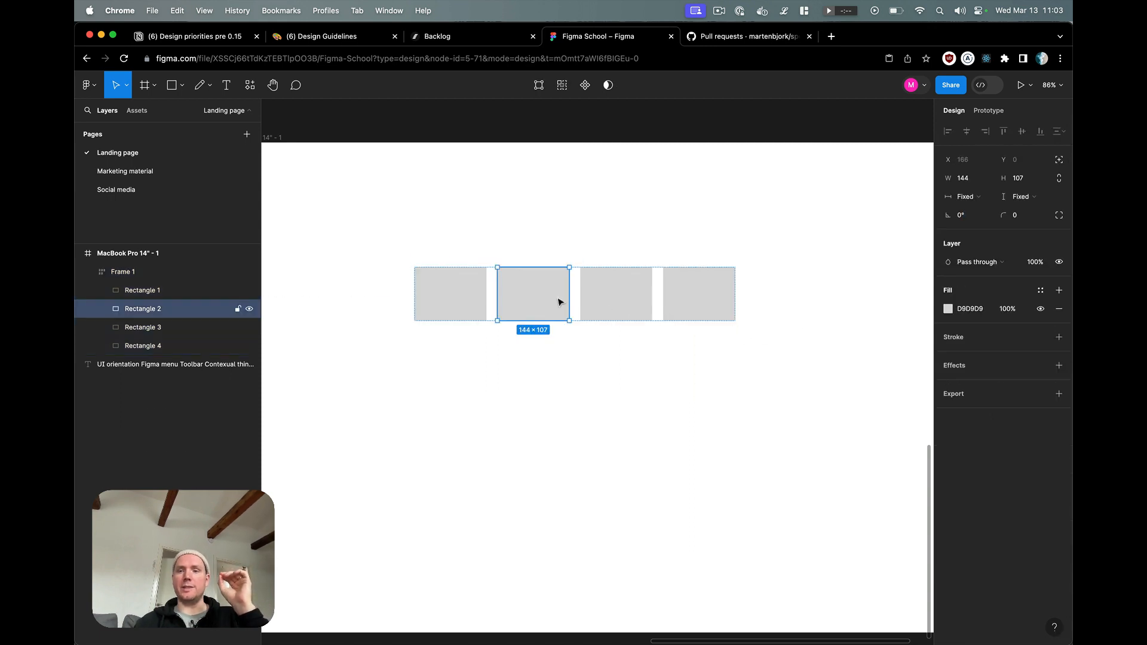
left_click(968, 197)
left_click(991, 211)
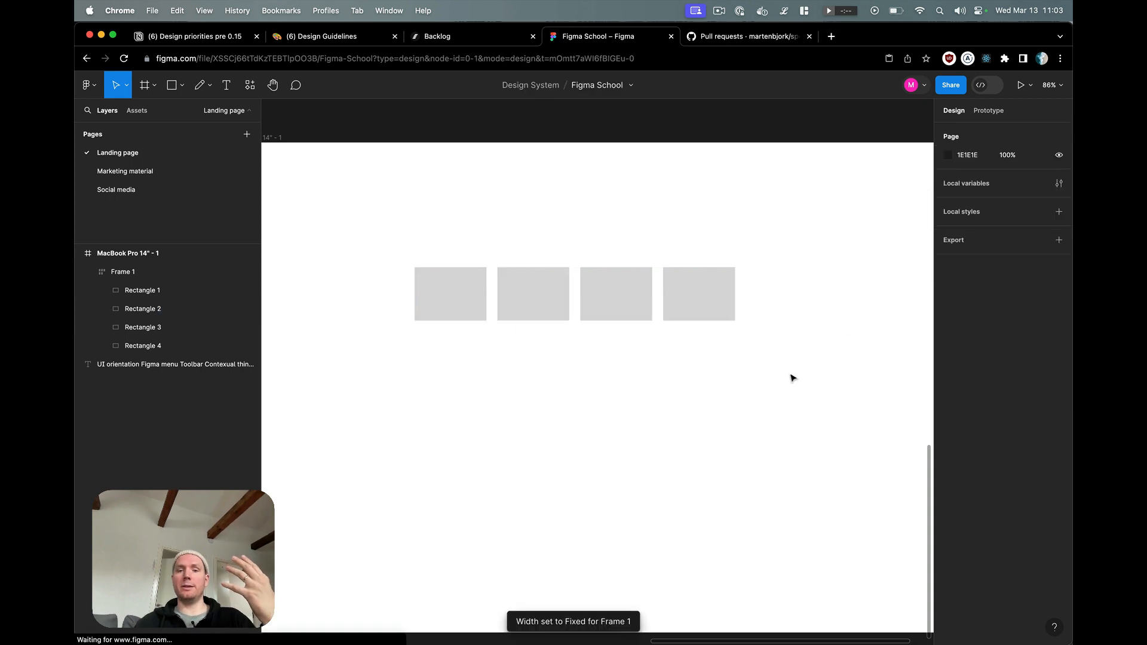
key("Escape")
left_click_drag(735, 310, 912, 309)
left_click(707, 294)
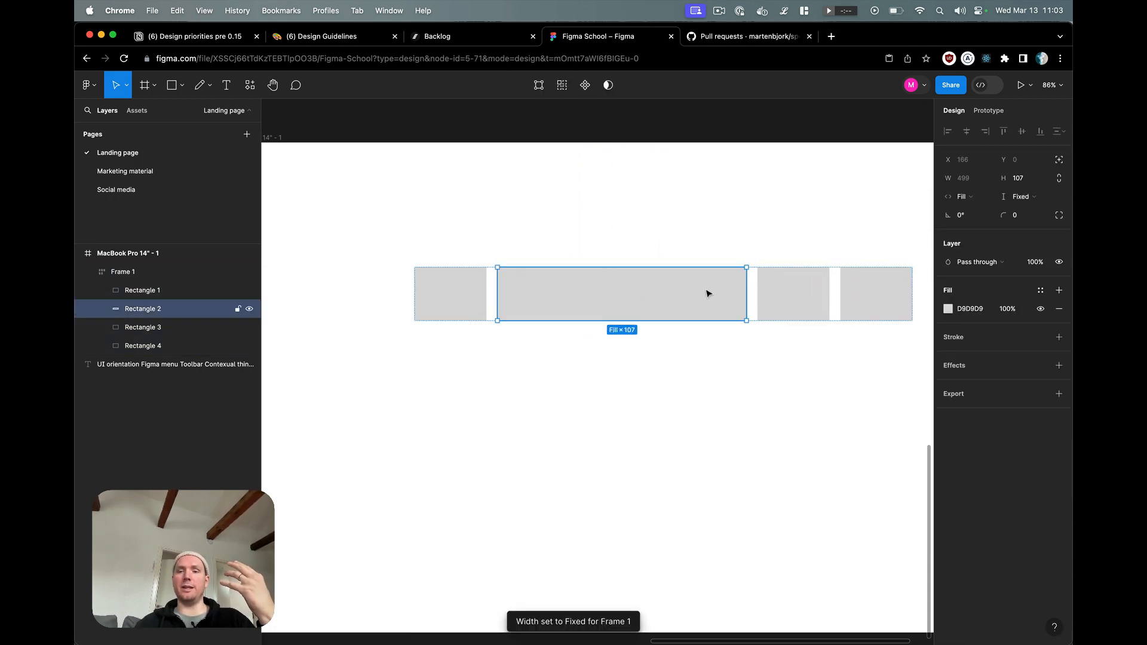
Step: Set the third rectangle's width to Fill container so it shares the row's free space with the second
left_click(782, 301)
left_click(985, 202)
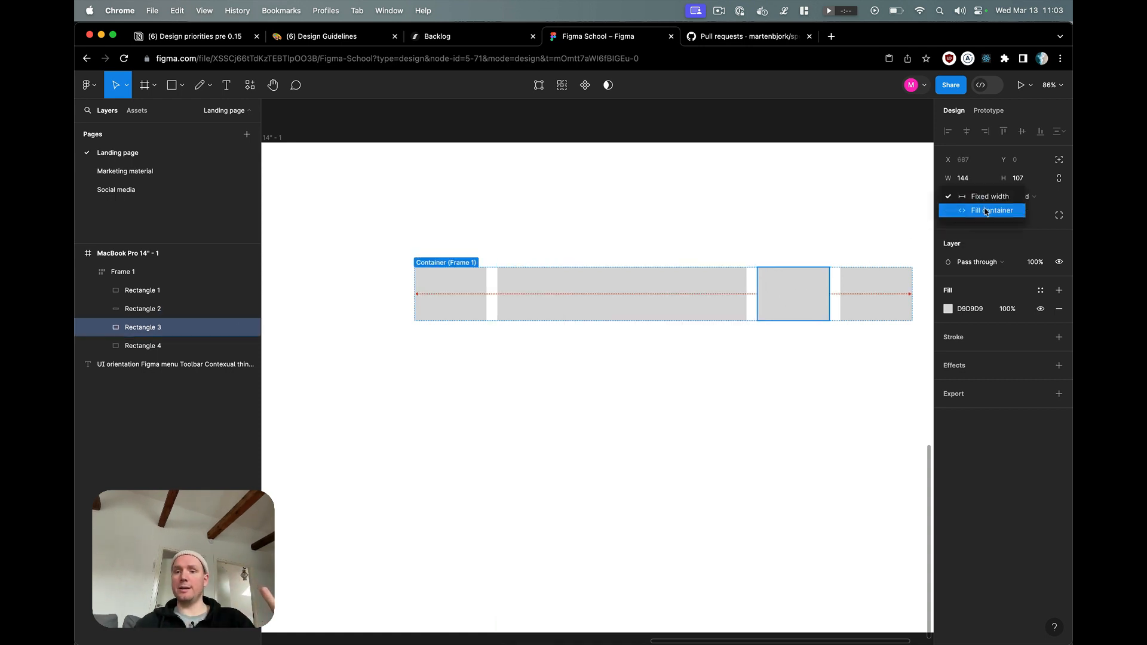
left_click(986, 211)
left_click(812, 263)
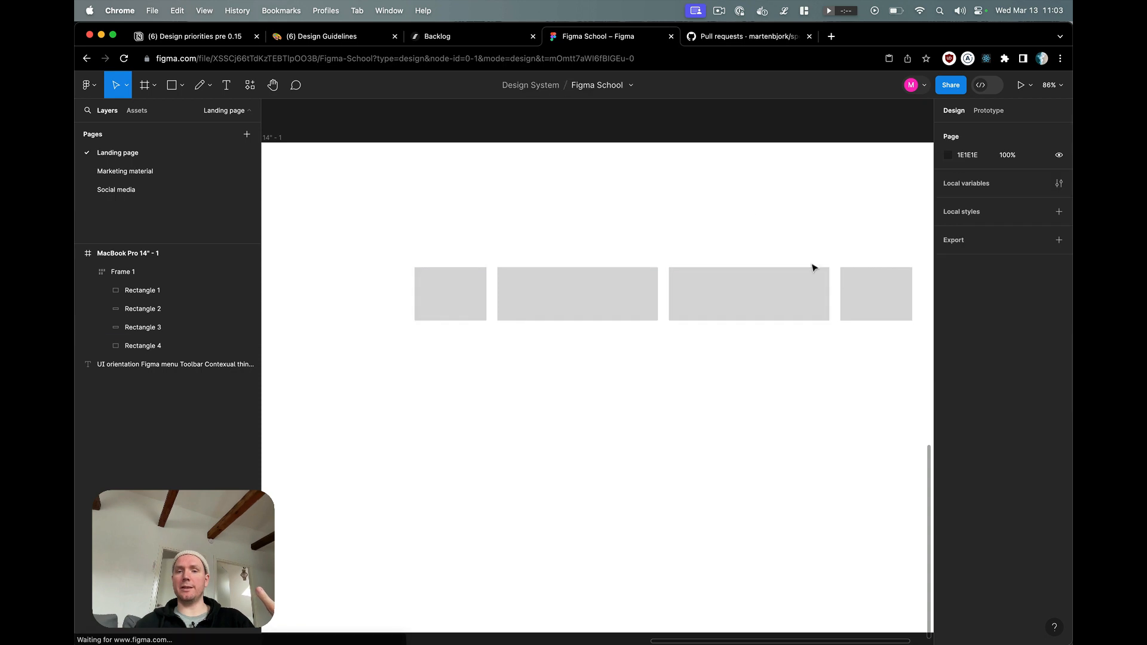
Step: Extend the row frame's left edge toward the artboard's left side, making the frame about 1314 wide
left_click(851, 286)
scroll(777, 263, "down", 5)
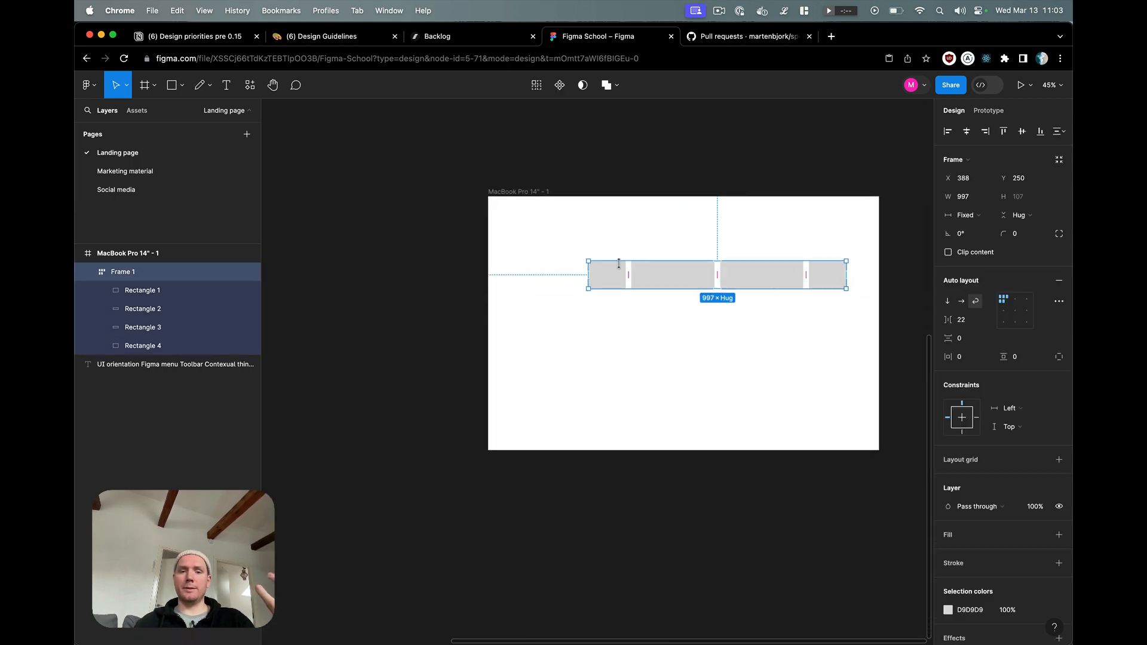
left_click_drag(585, 272, 506, 276)
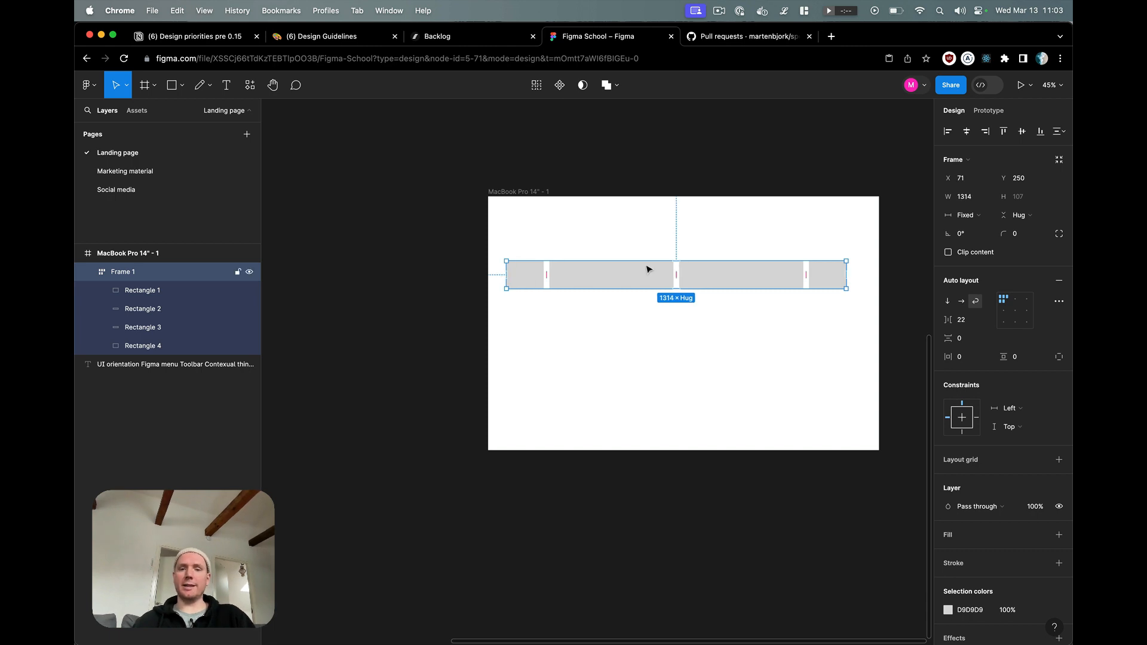
scroll(648, 269, "up", 3)
scroll(648, 269, "right", 3)
scroll(647, 269, "up", 1)
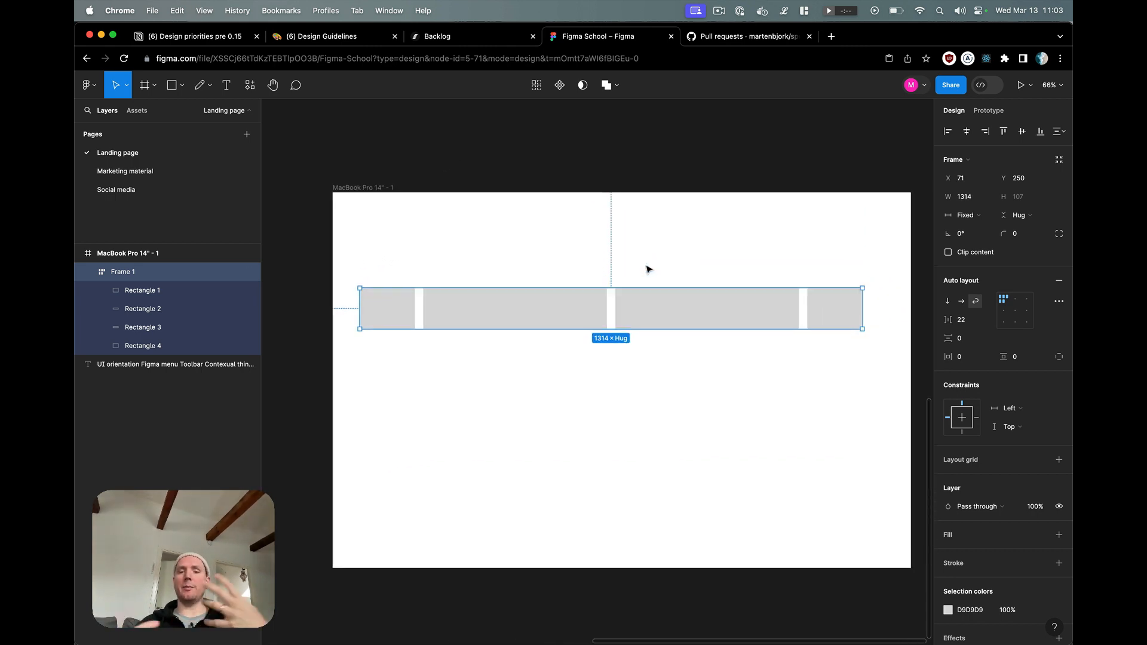